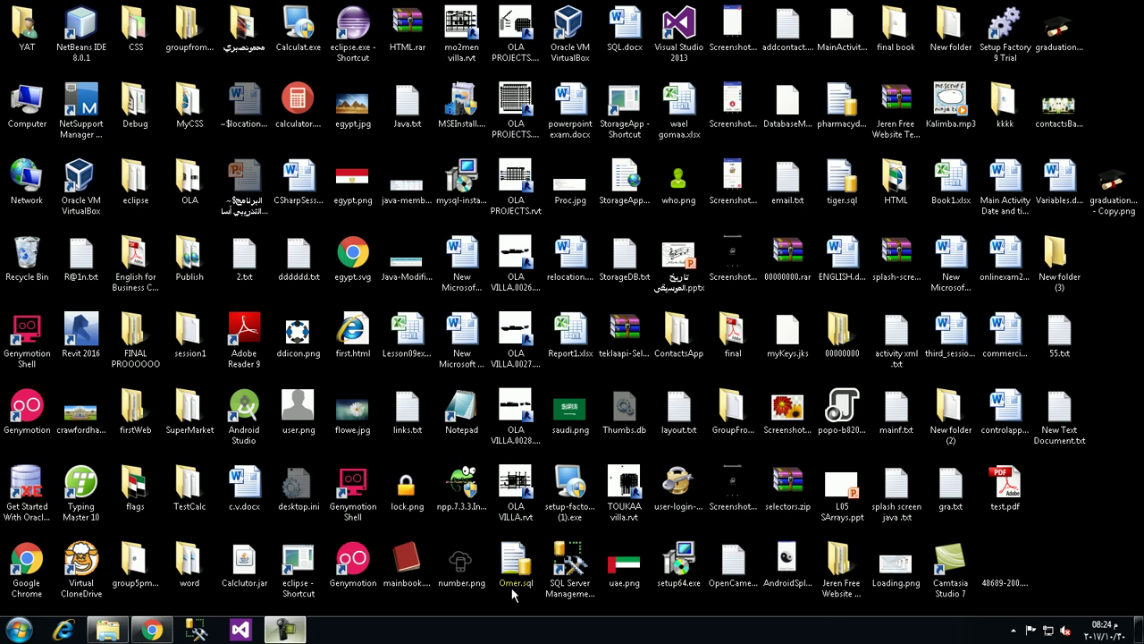
- Launch Microsoft Word 2010 from the Start menu's program list to get a blank Document1
click(540, 310)
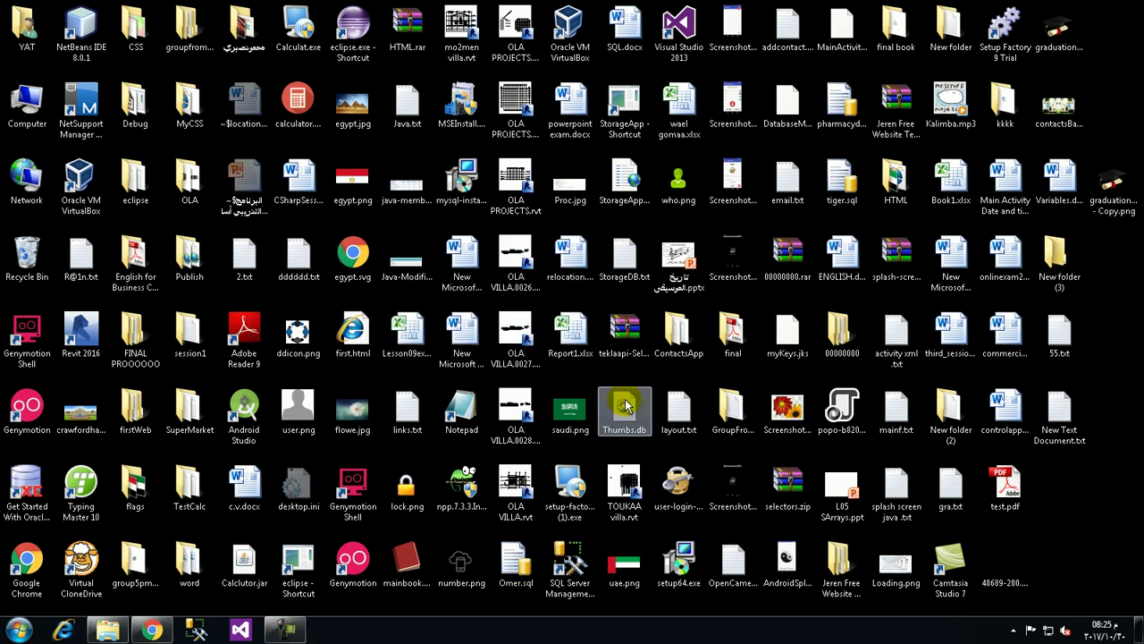
click(7, 634)
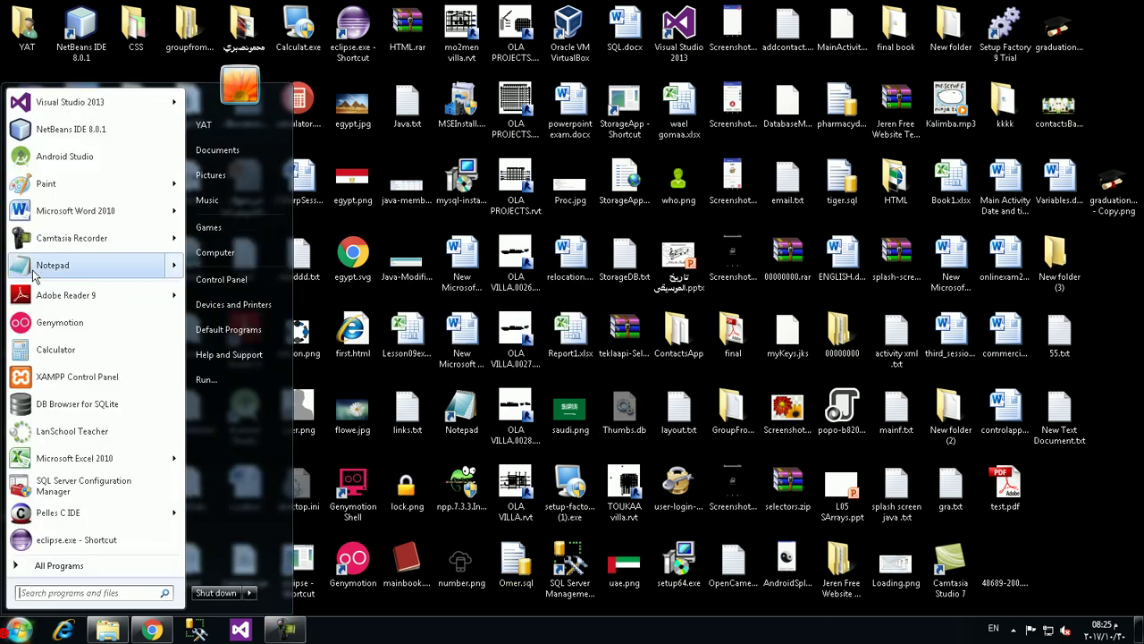
click(53, 208)
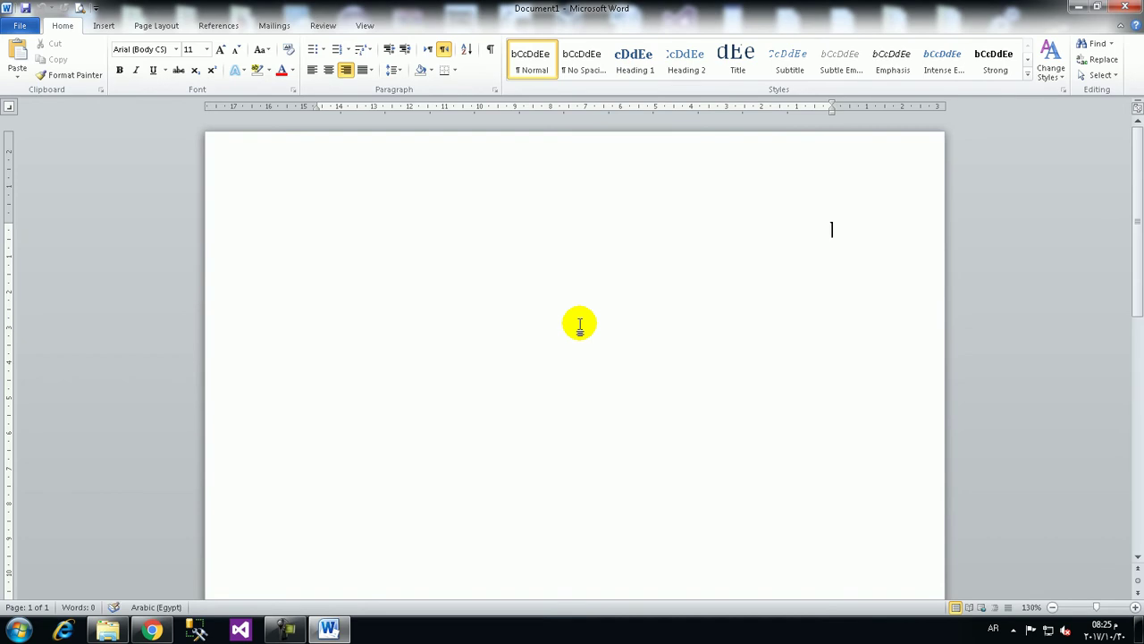
- Add the centred 24-point title 'Java Programming' and make the next line left-to-right
click(329, 70)
click(221, 49)
click(220, 49)
click(221, 49)
click(221, 50)
click(221, 49)
click(220, 49)
key(alt+shift)
text(Java Programming)
key(Return)
key(ctrl+r)
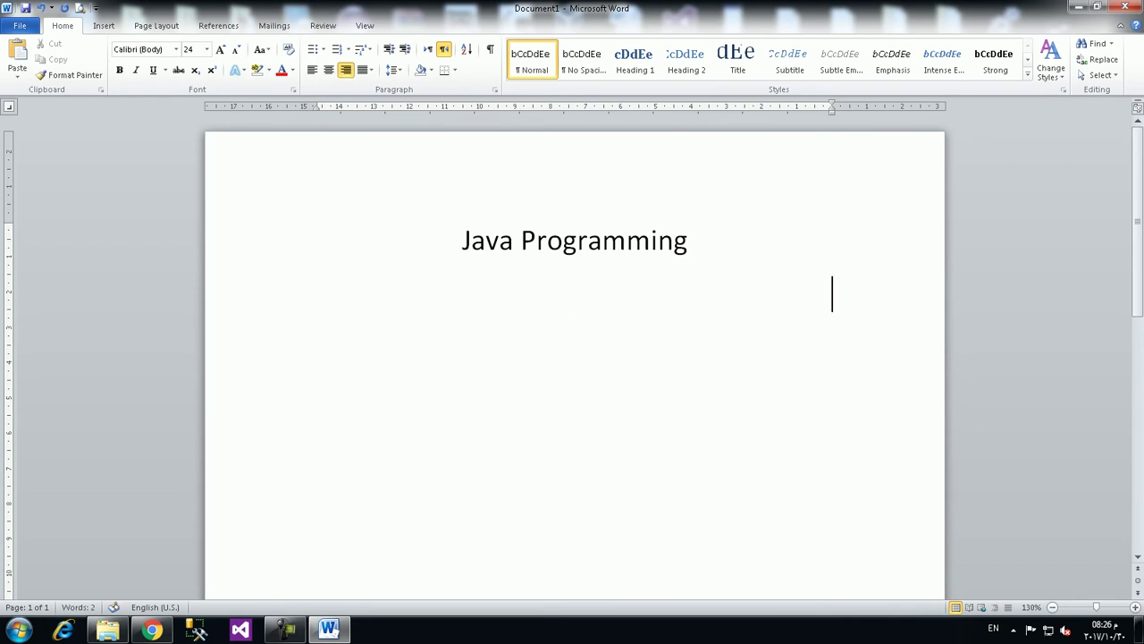
click(428, 48)
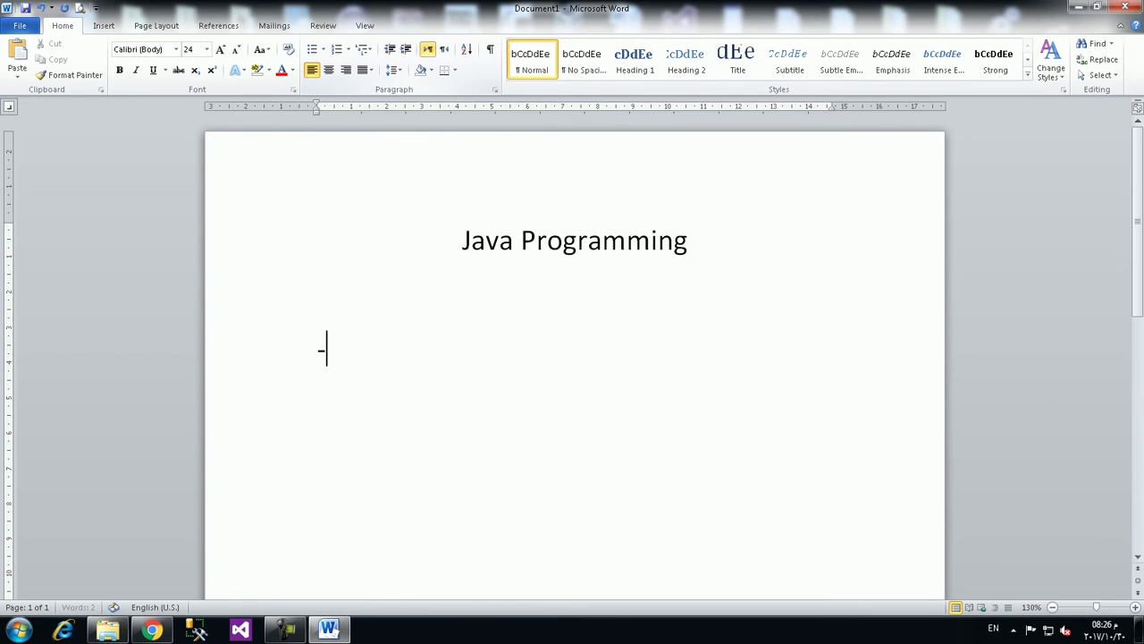
- Start the numbered list with 1- C, then items C++ and C#
text(-)
key(BackSpace)
key(BackSpace)
text(1-   C)
key(Return)
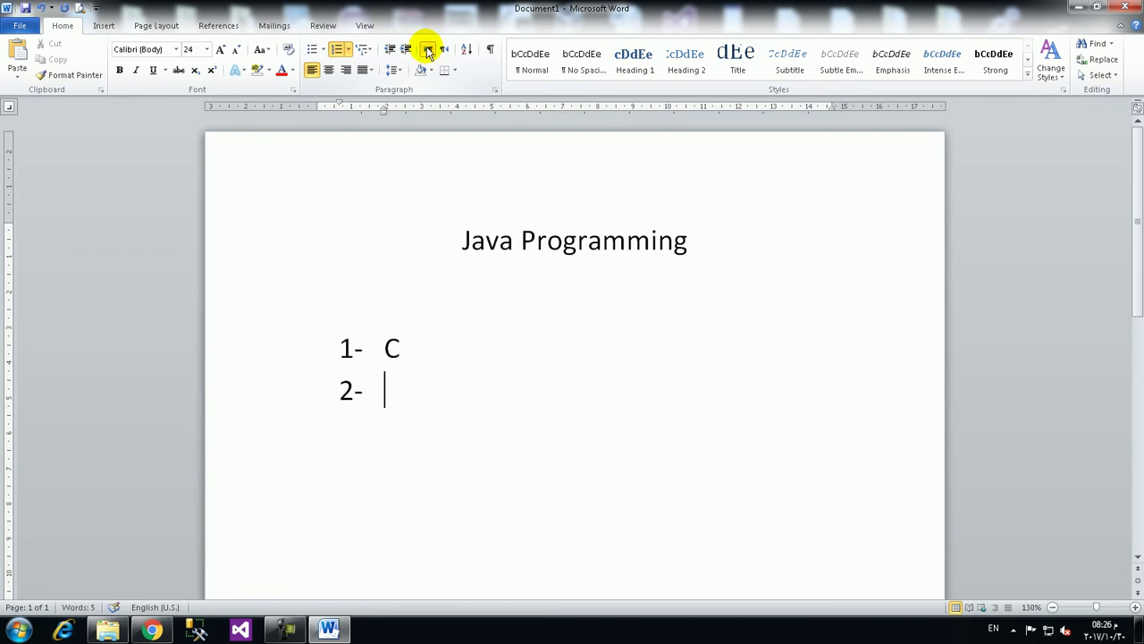
text(C++)
key(Return)
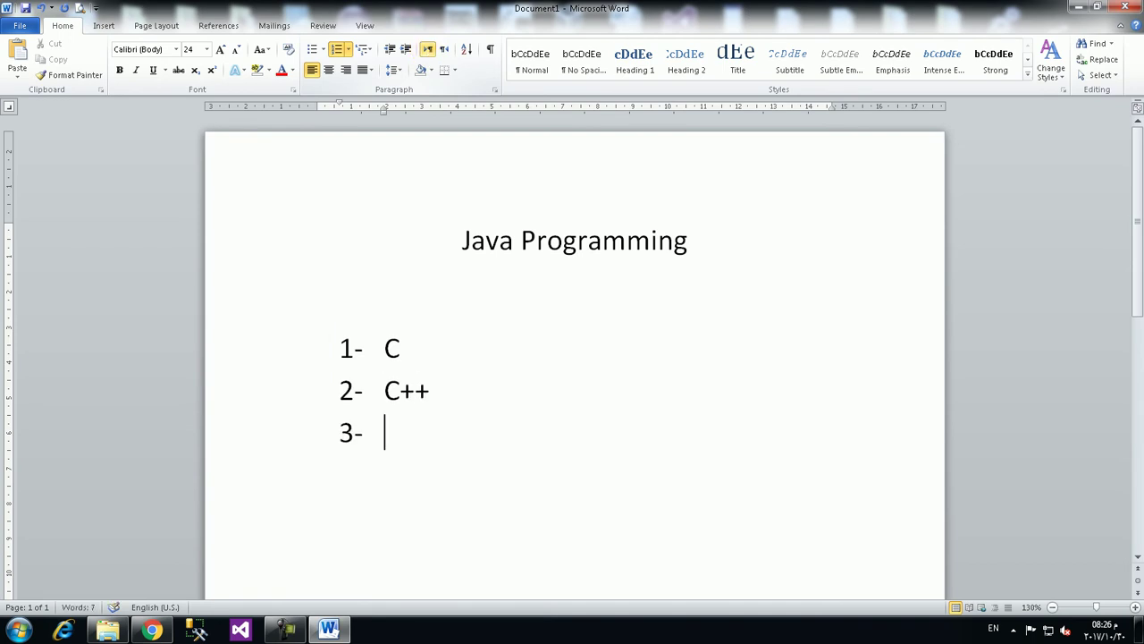
text(C#)
key(Return)
key(Return)
key(Up)
key(End)
key(Return)
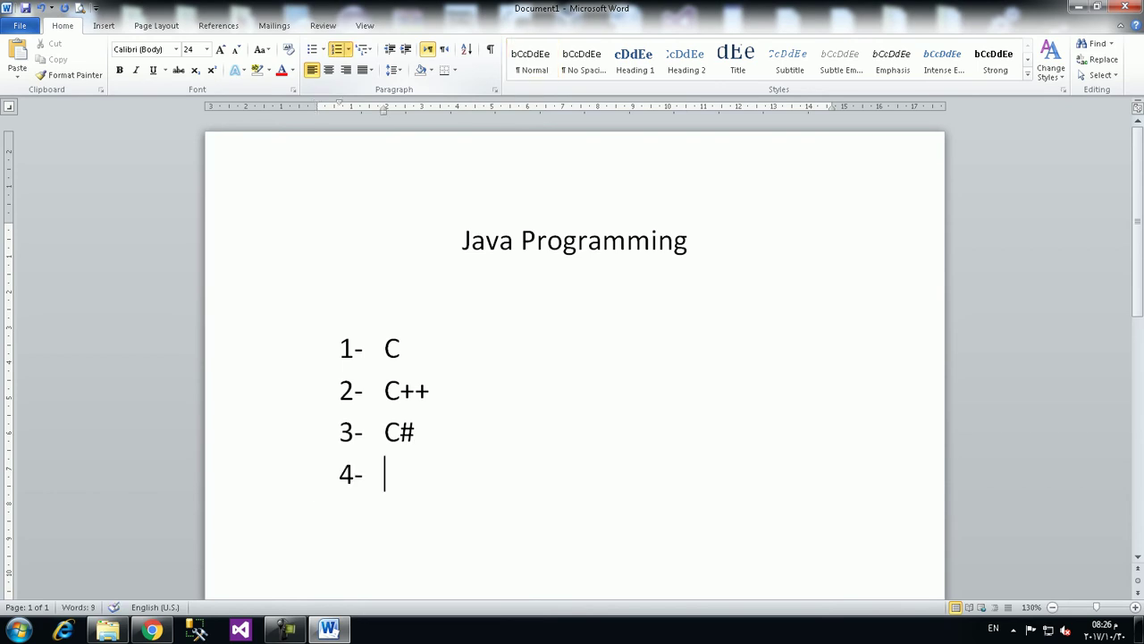
- Add F#, PLSQL, PHP, Java and Patyhon as list items 4 through 8
text(F#)
key(Return)
text(PLSQL)
key(Return)
text(PHP)
key(Return)
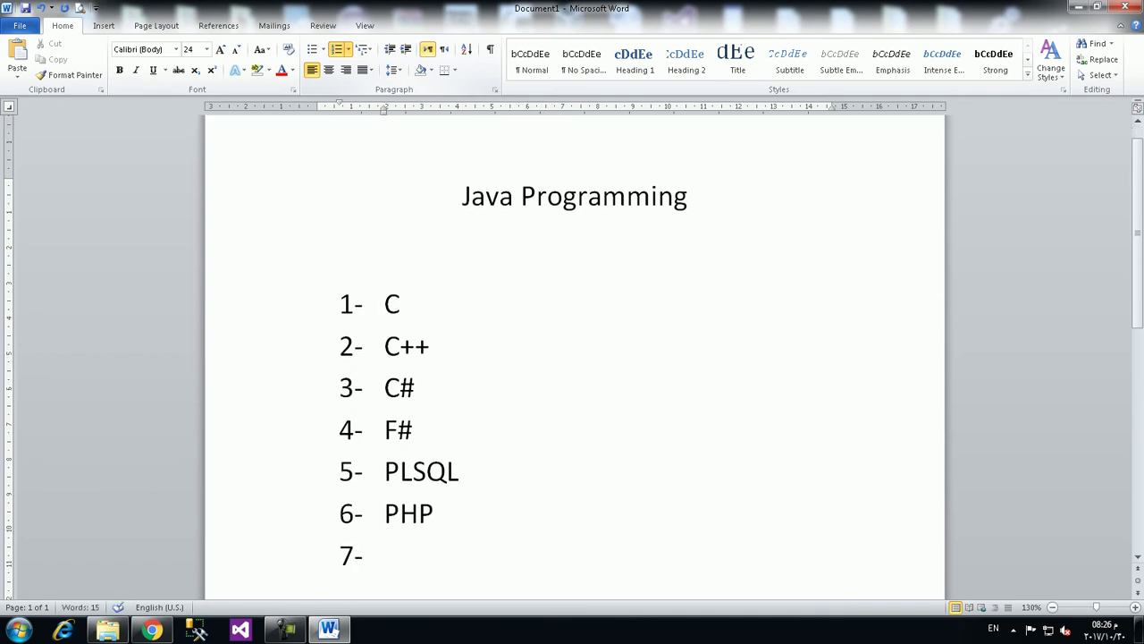
text(Java)
key(Return)
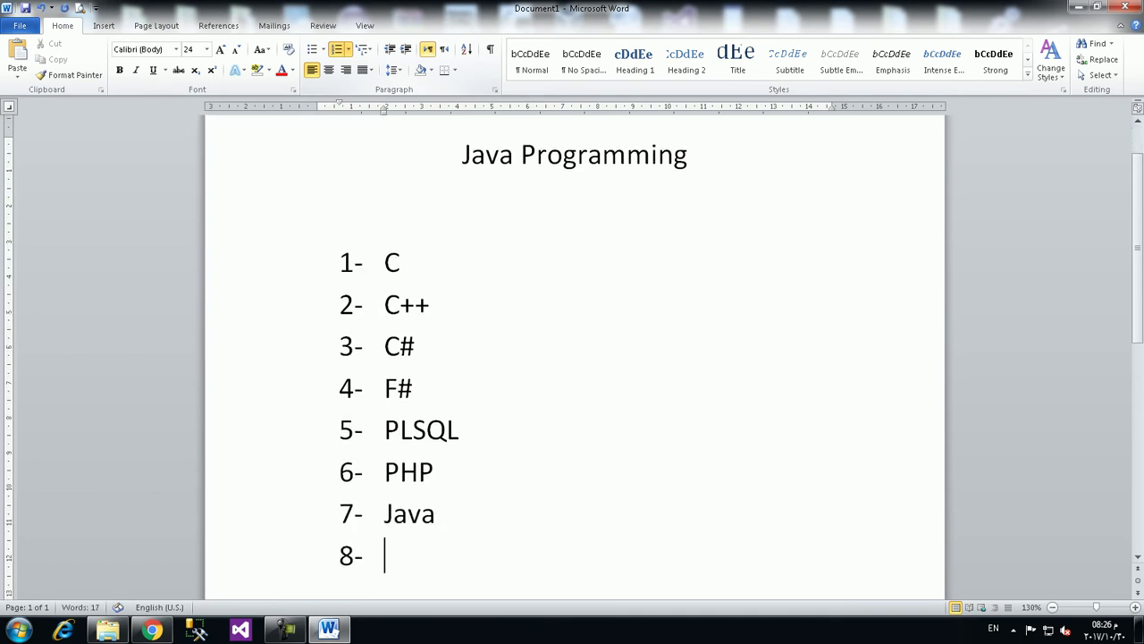
text(Patyhon)
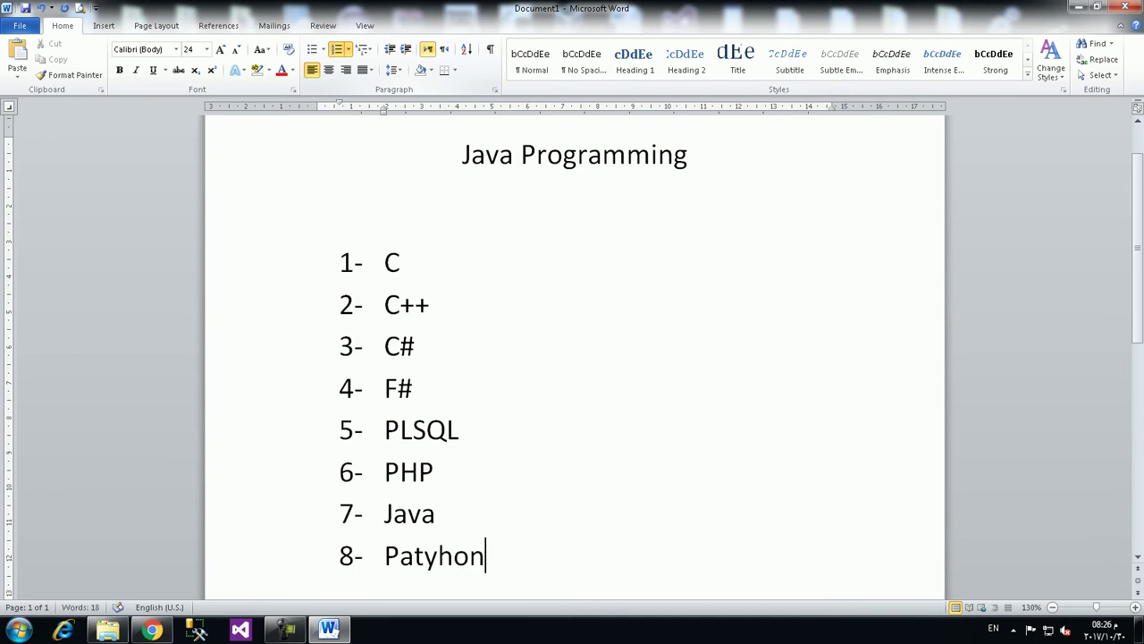
key(Return)
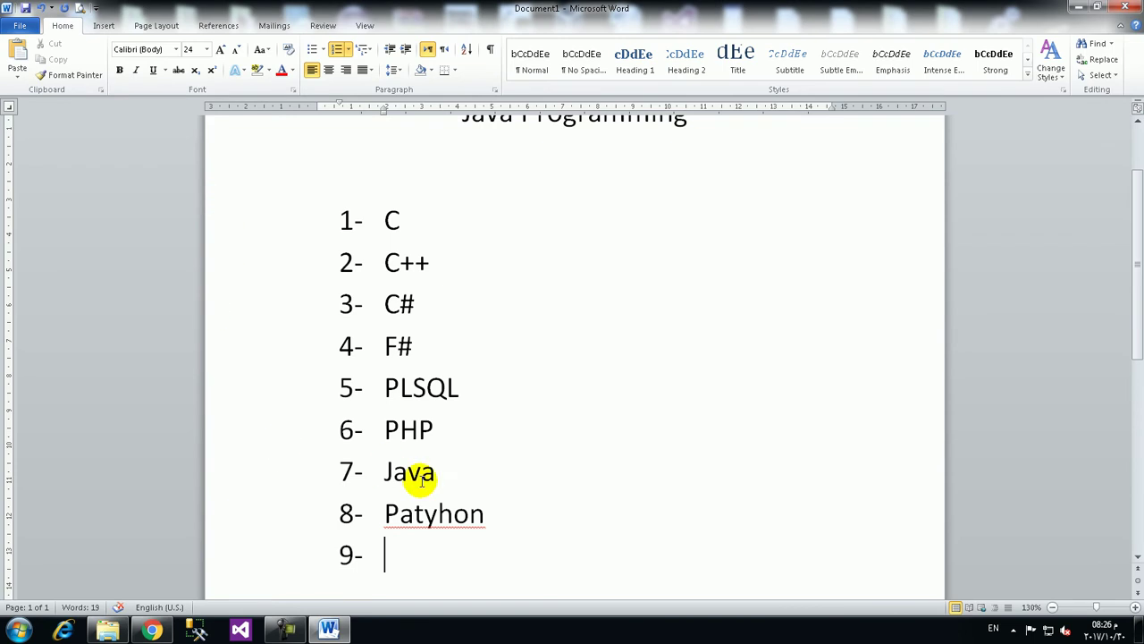
- Correct Patyhon to Payton, then add Json, VB.NET and Visual Basic as items 9–11
right_click(438, 513)
click(545, 255)
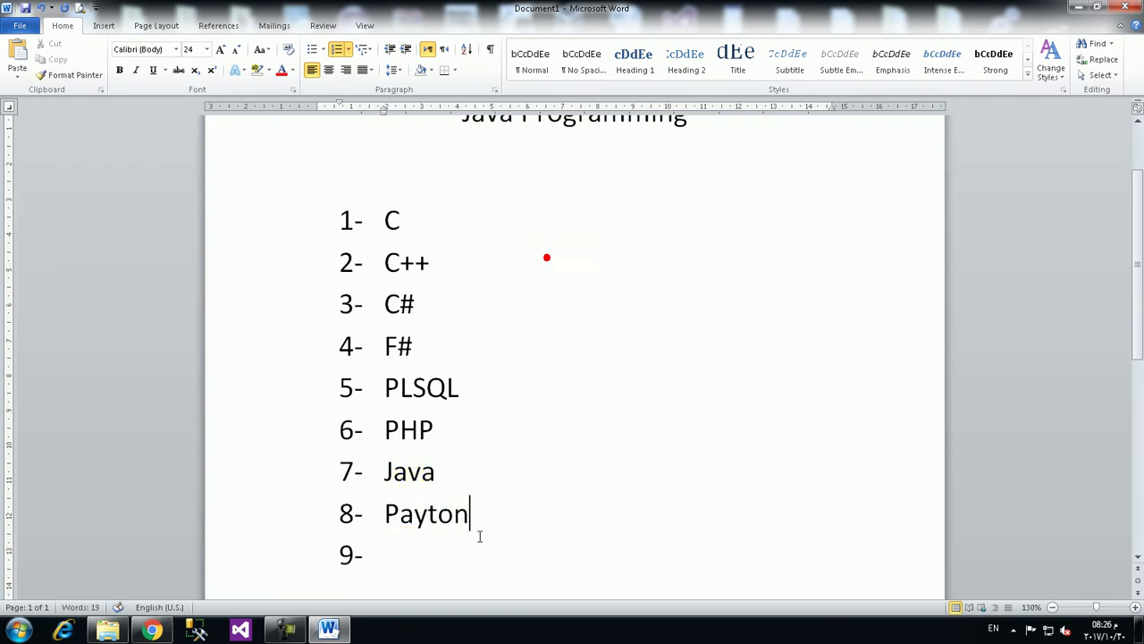
click(382, 544)
text(Json)
key(Return)
text(VB.NET)
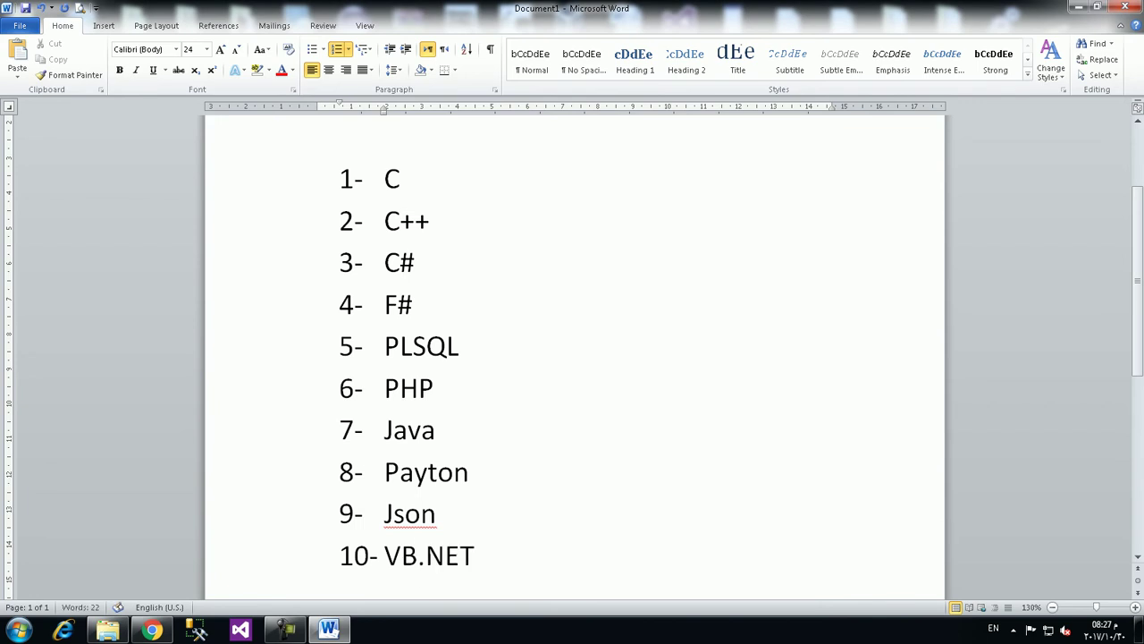
key(Return)
text(Visual Basic)
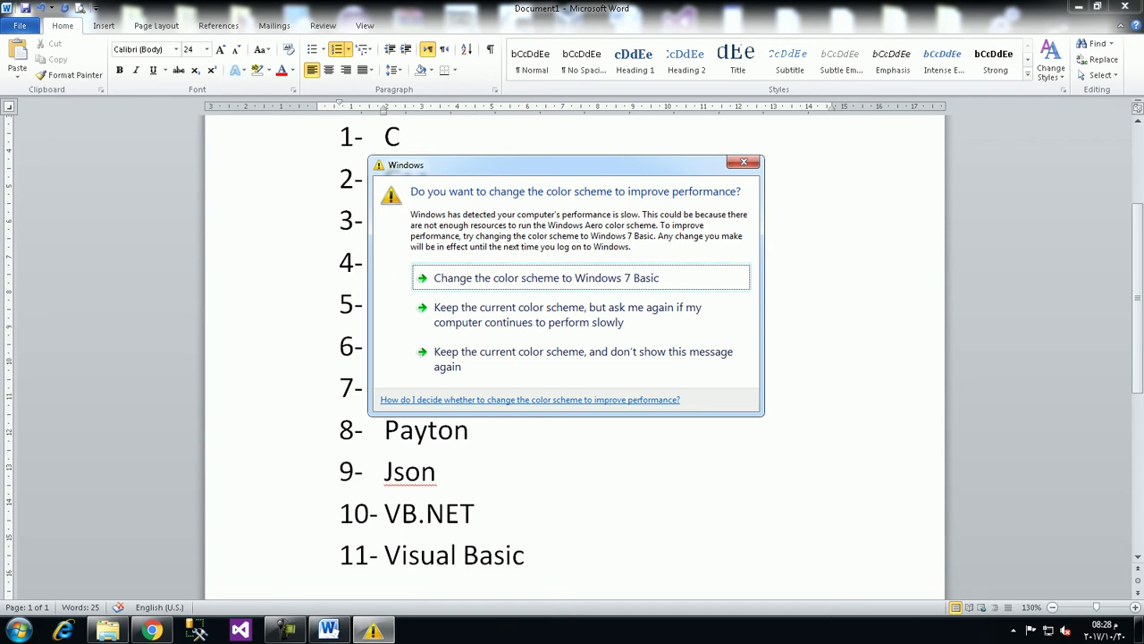
- Dismiss the colour-scheme warning, select Payton, and switch to the Chrome attendance page
click(488, 474)
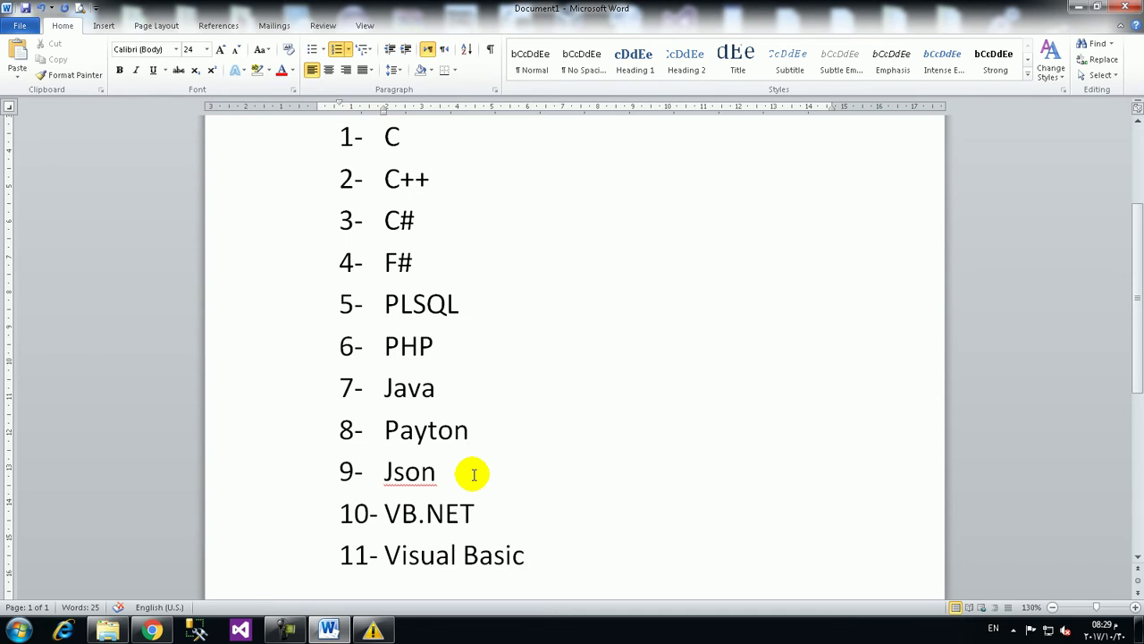
double_click(430, 433)
drag(432, 434, 432, 433)
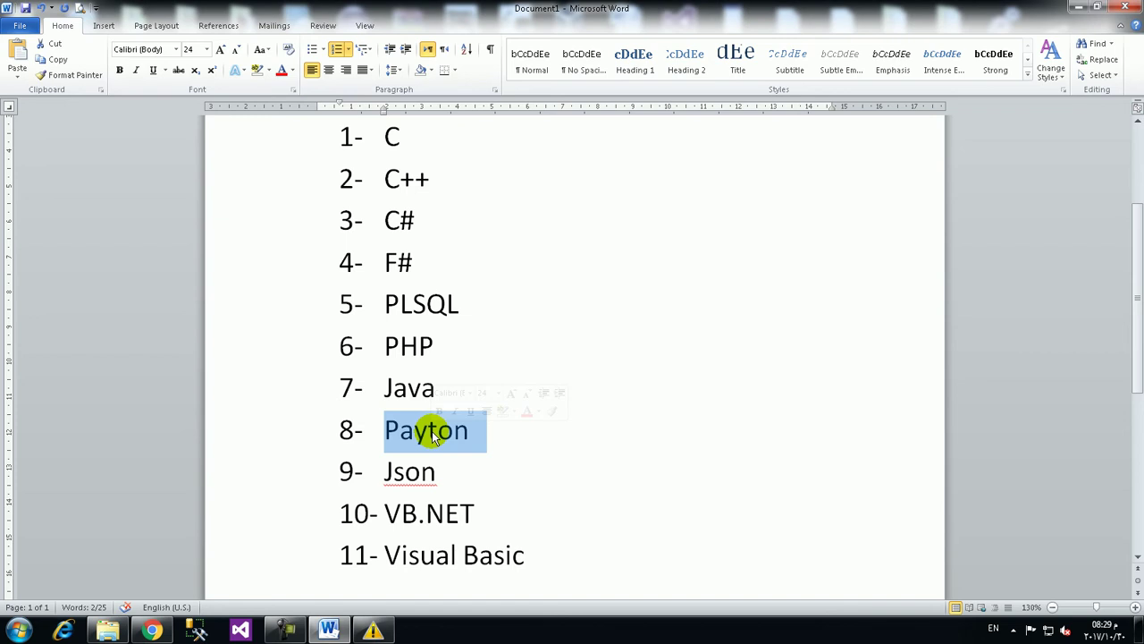
click(152, 630)
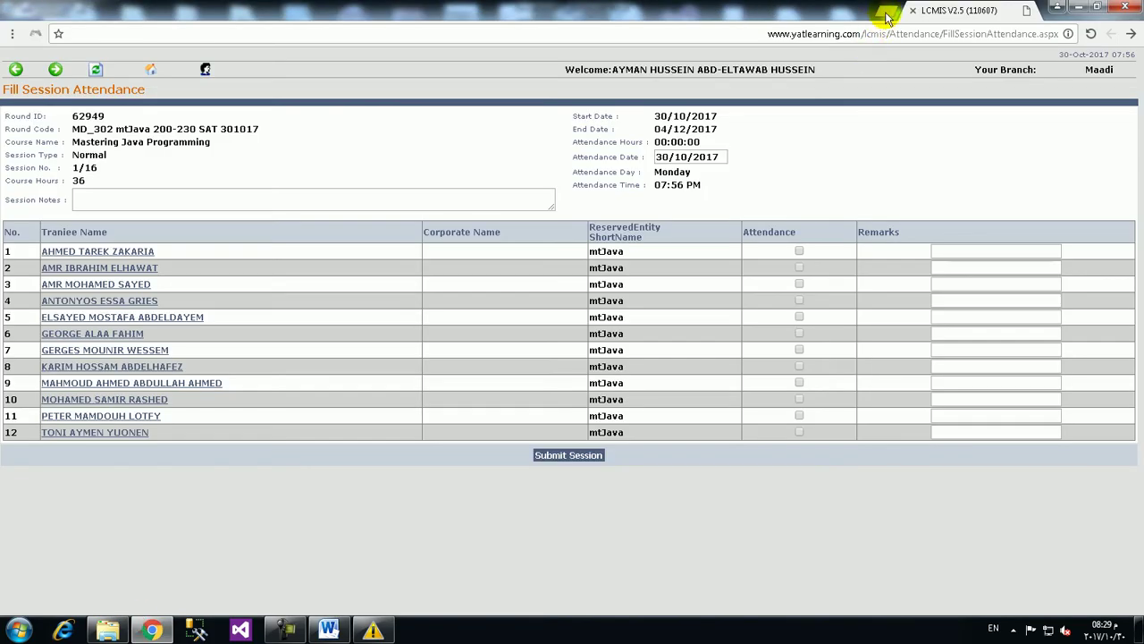
click(888, 18)
text(www.google.com)
key(Return)
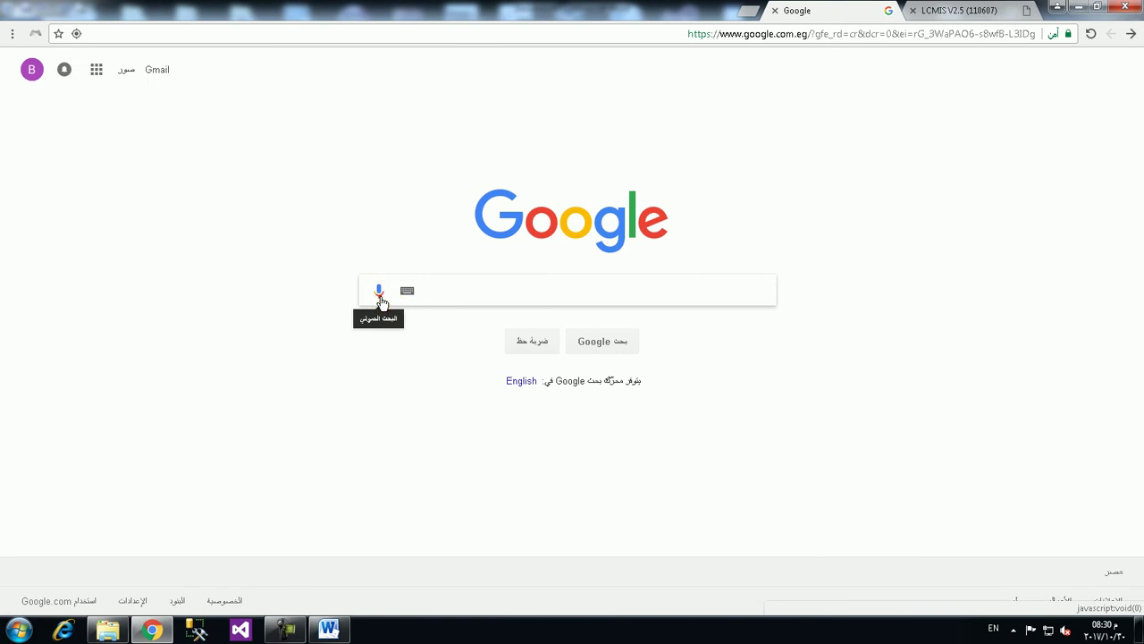
click(379, 293)
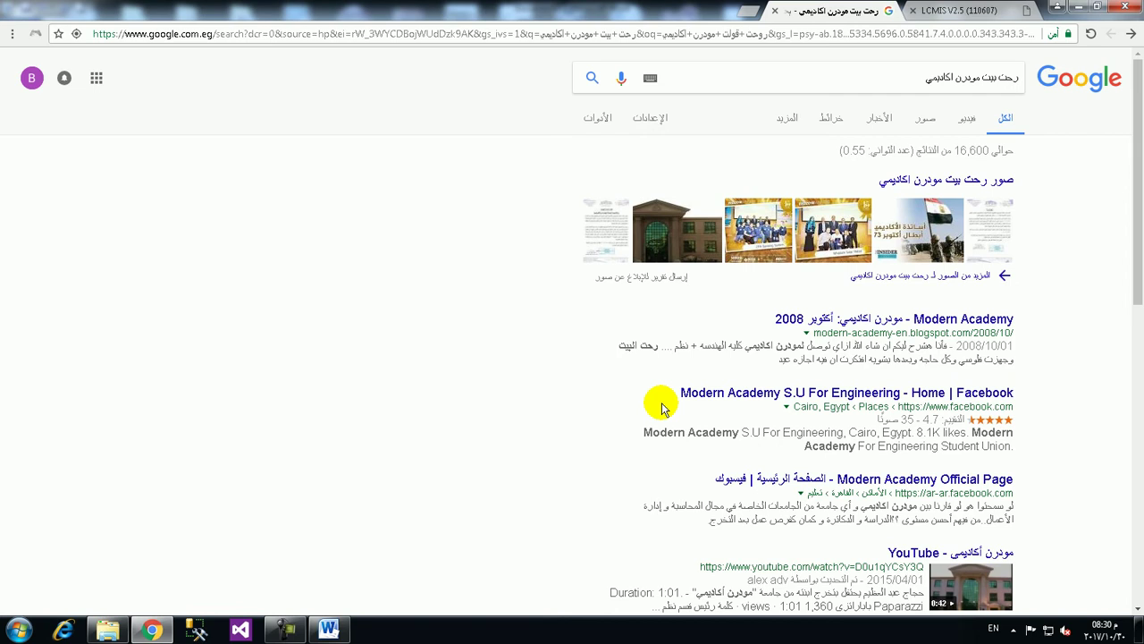
click(328, 630)
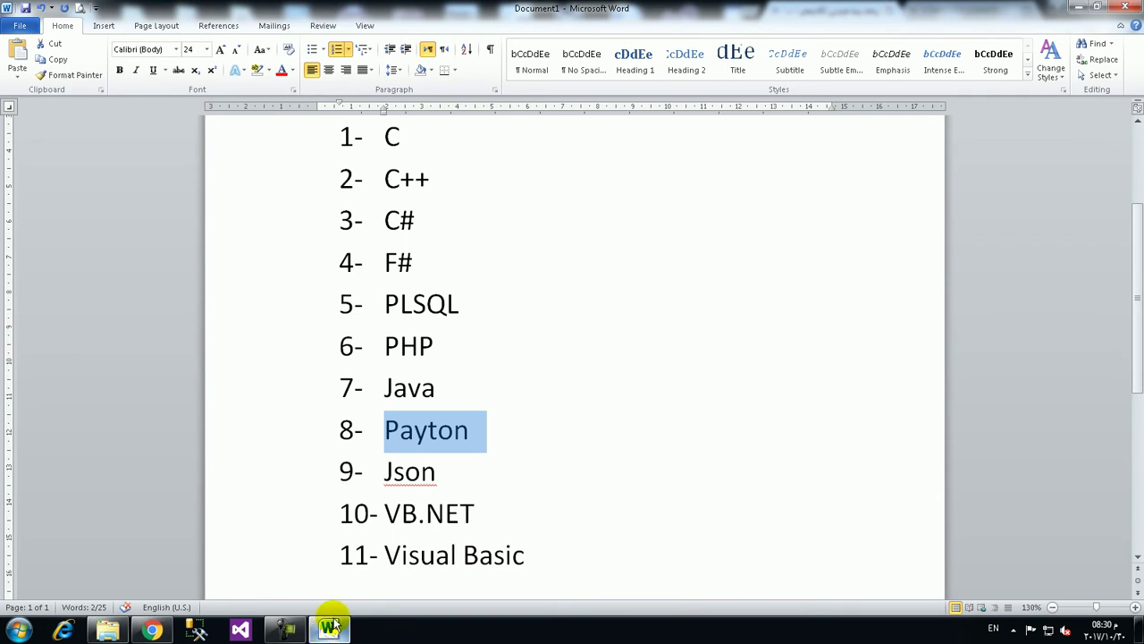
- Select the Java list item and colour it red with Font Color
click(384, 136)
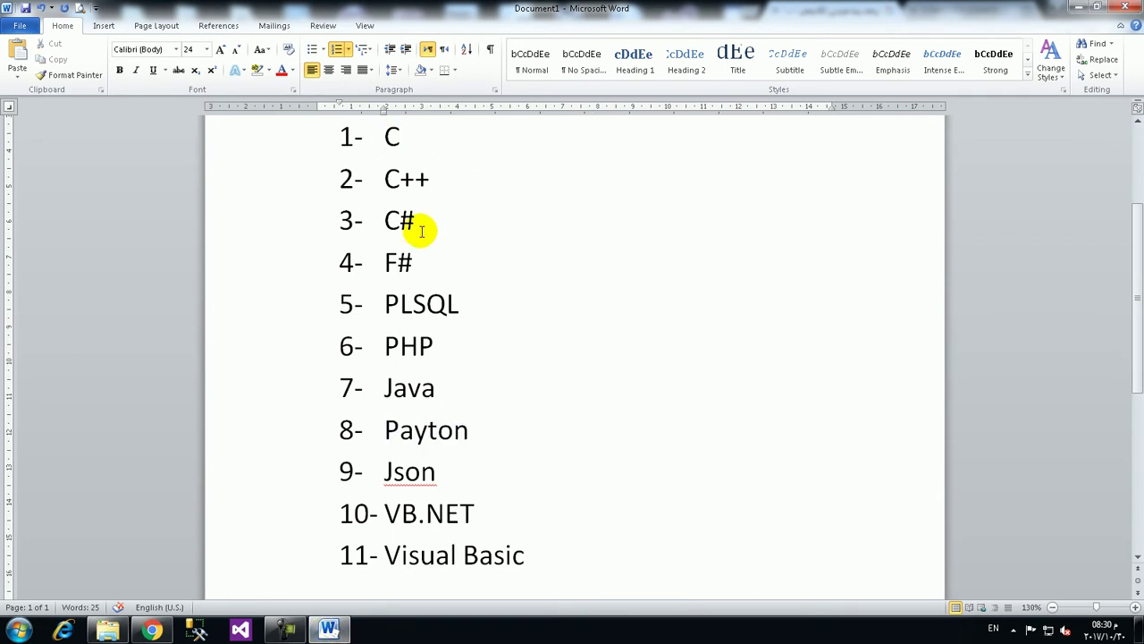
shift+click(412, 203)
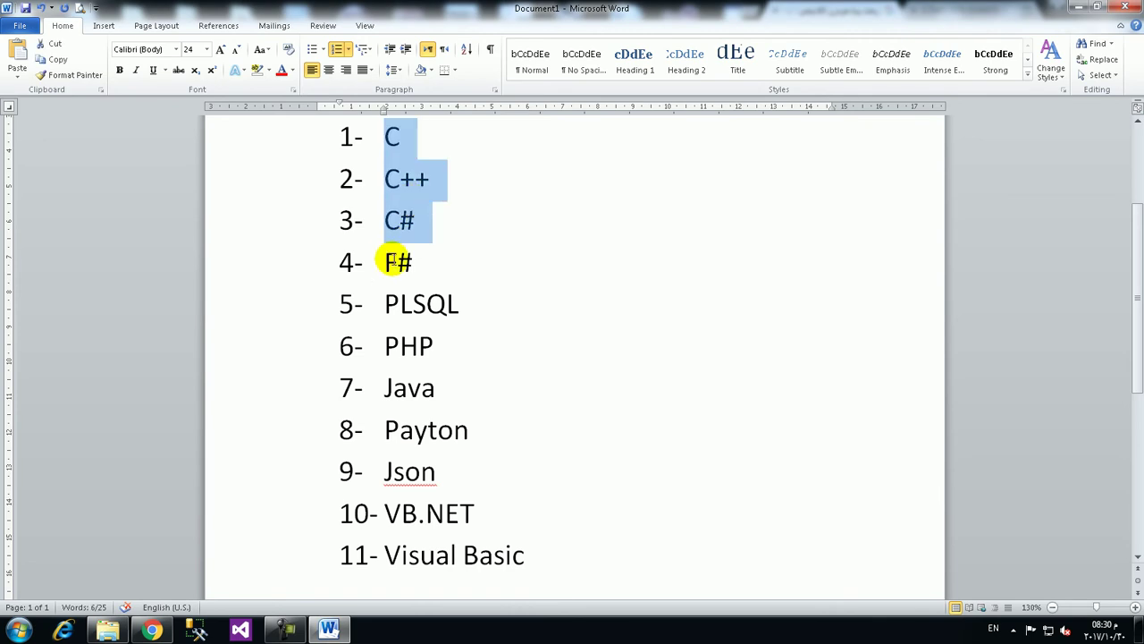
drag(413, 261, 393, 261)
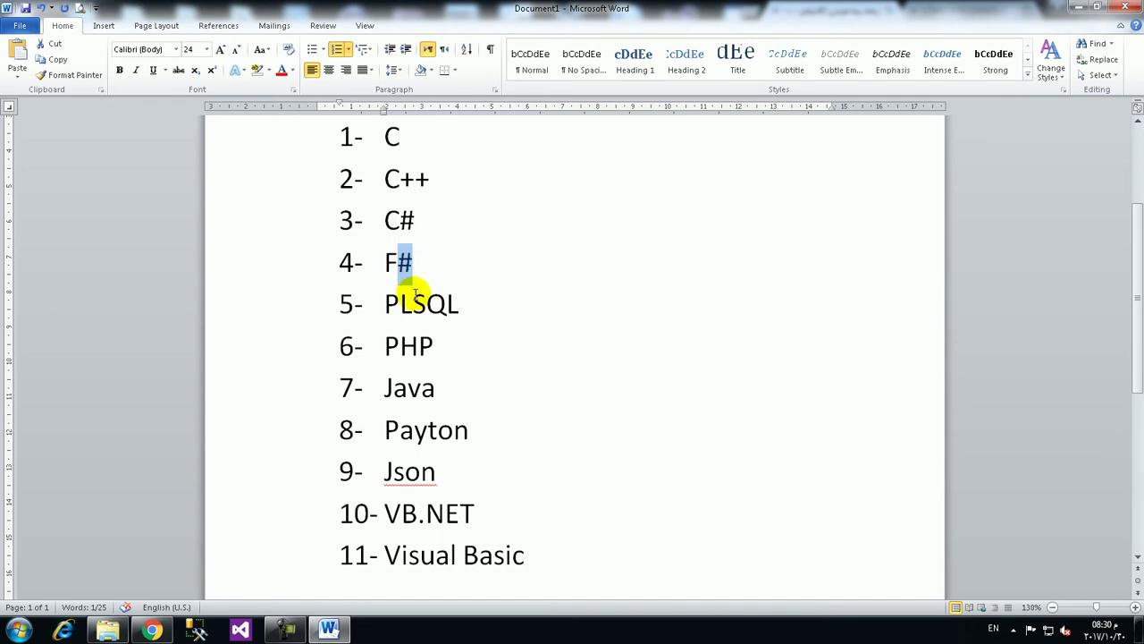
double_click(414, 299)
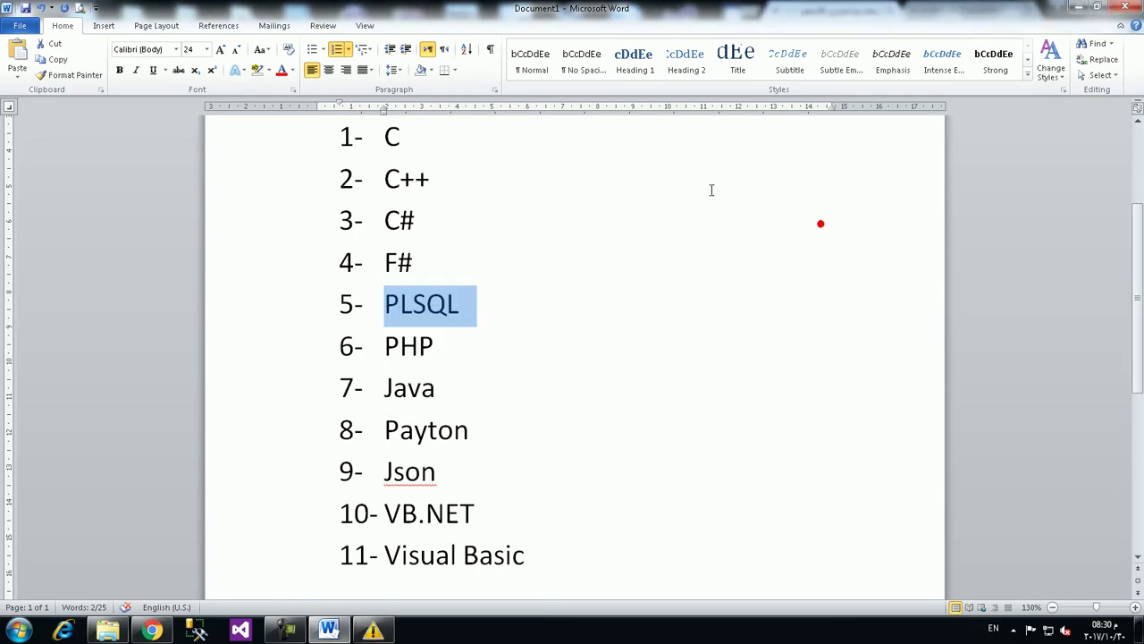
double_click(420, 345)
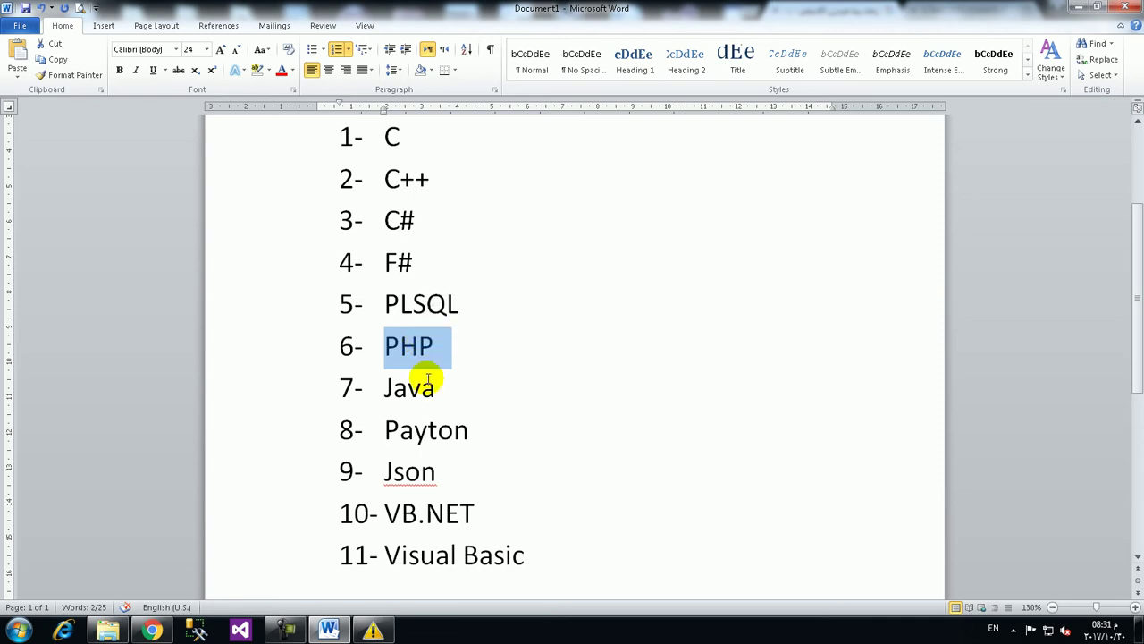
double_click(417, 384)
click(281, 72)
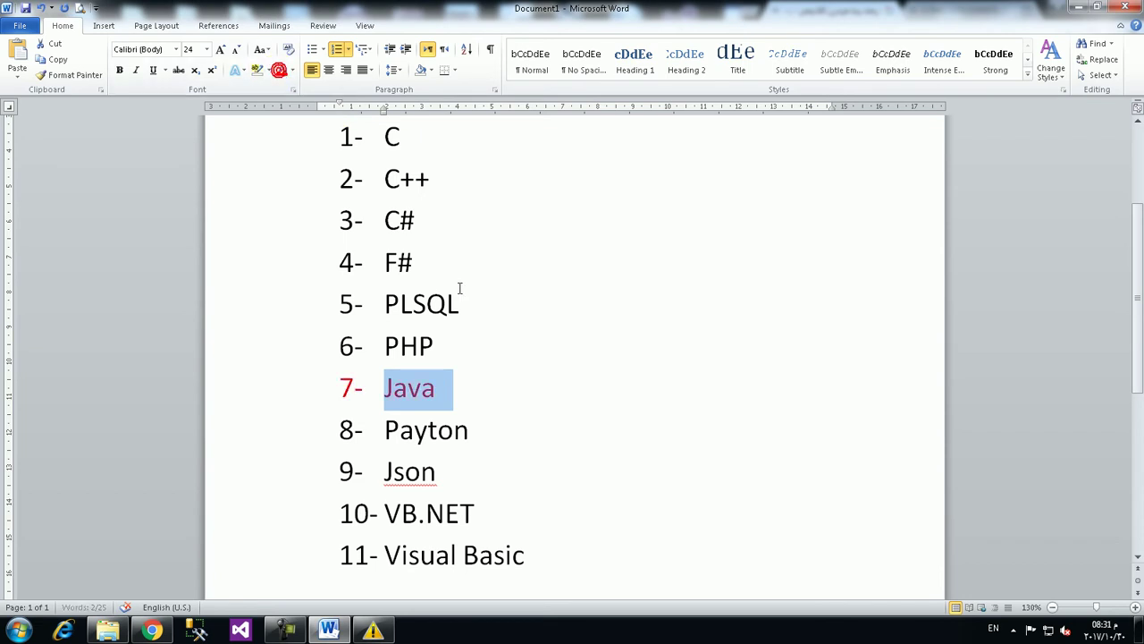
click(429, 433)
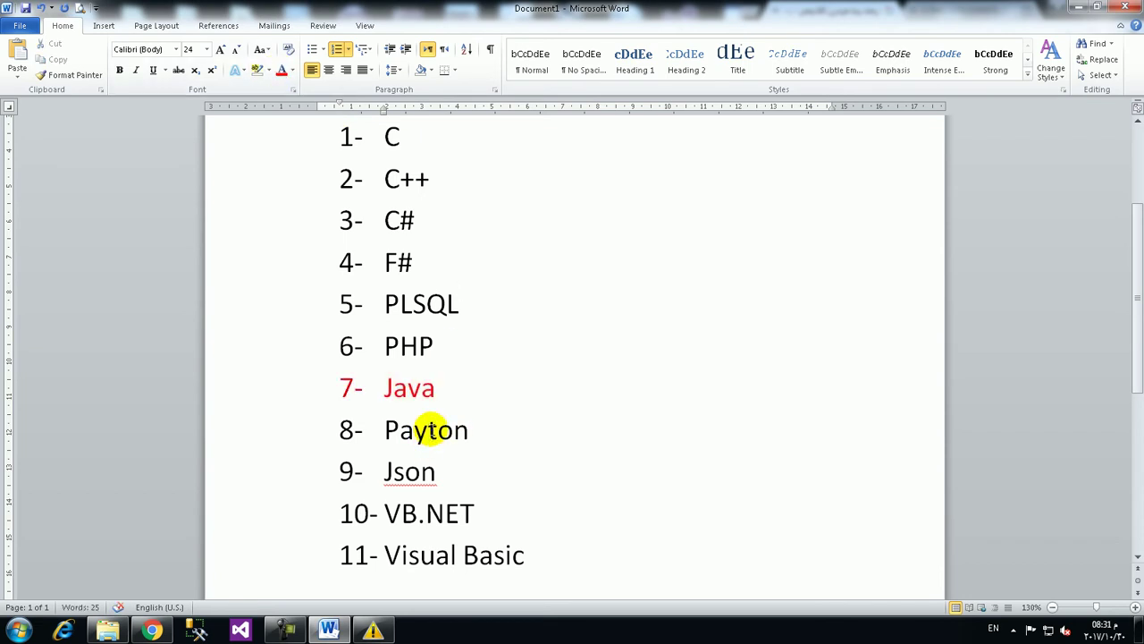
- Select Json, VB.NET, Visual Basic, PLSQL, Java and Payton in turn to review the list
double_click(411, 471)
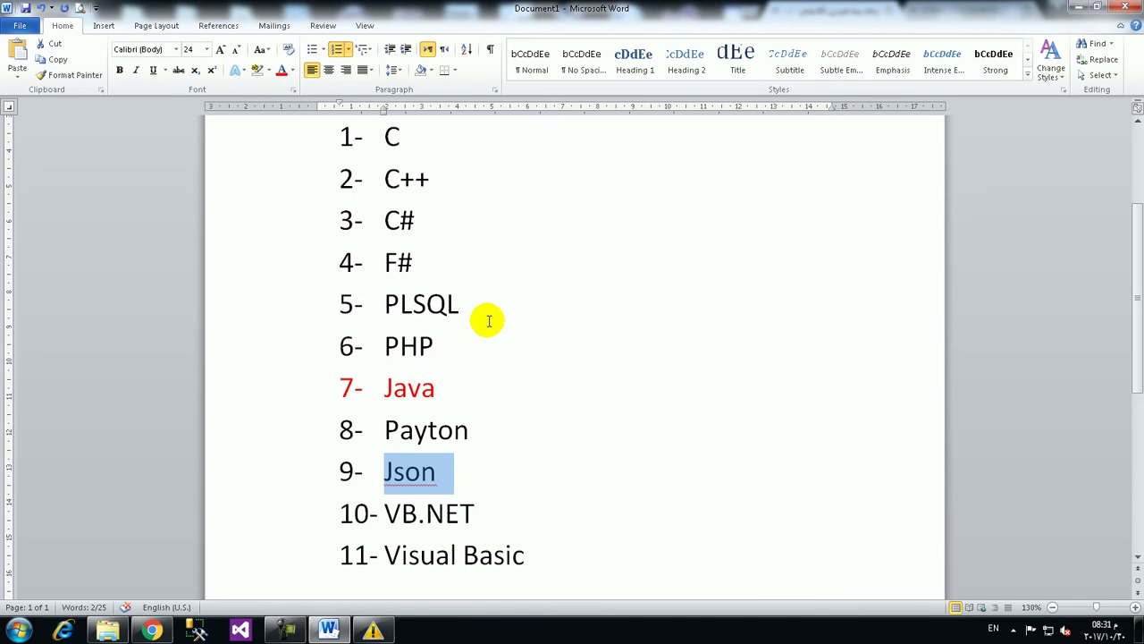
click(385, 508)
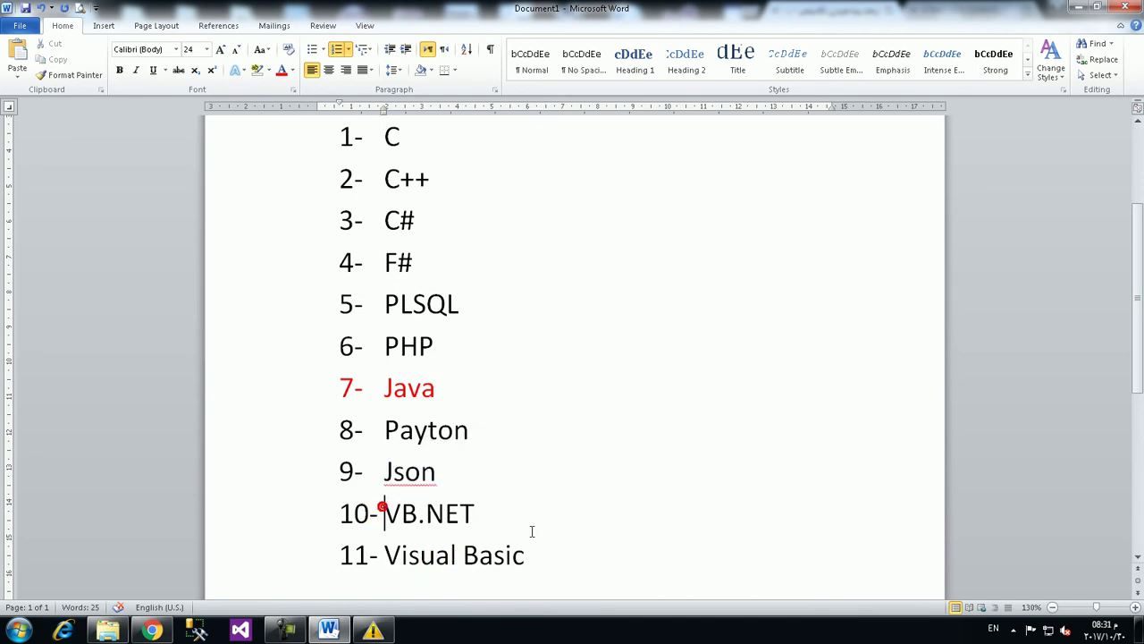
key(shift+Down)
key(shift+Down)
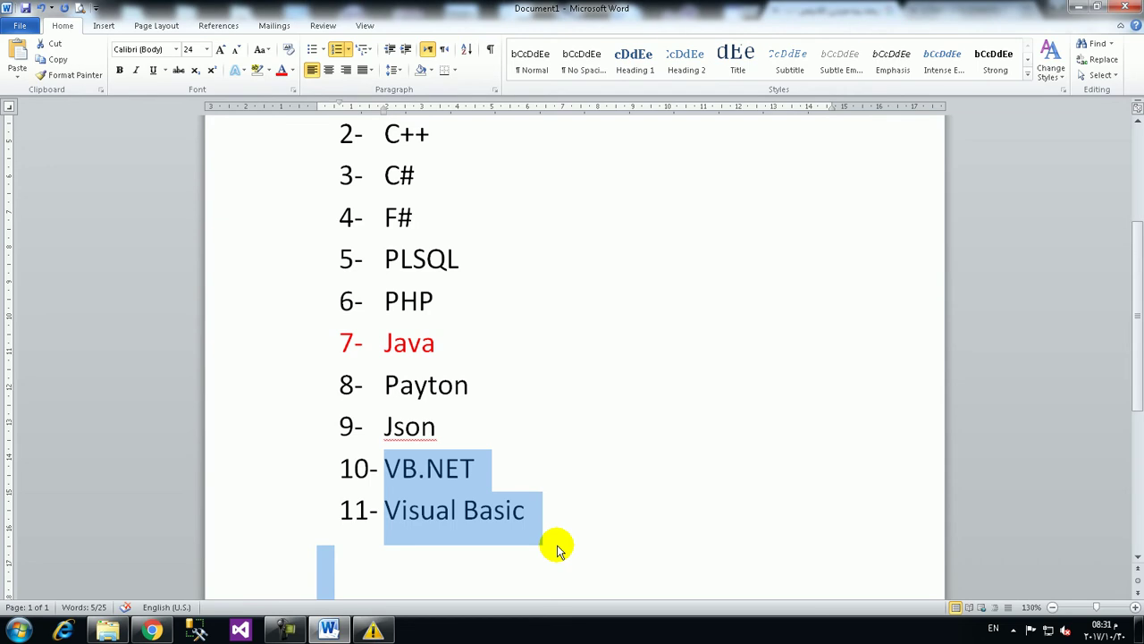
scroll(557, 544, up, 3)
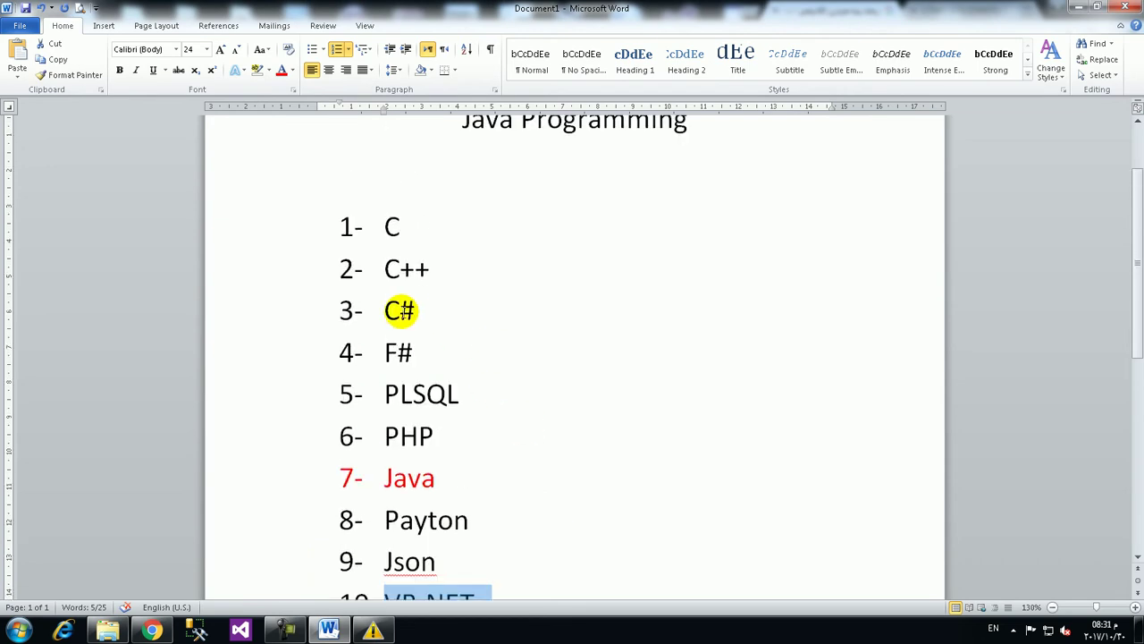
drag(416, 310, 402, 312)
scroll(447, 348, down, 2)
double_click(439, 301)
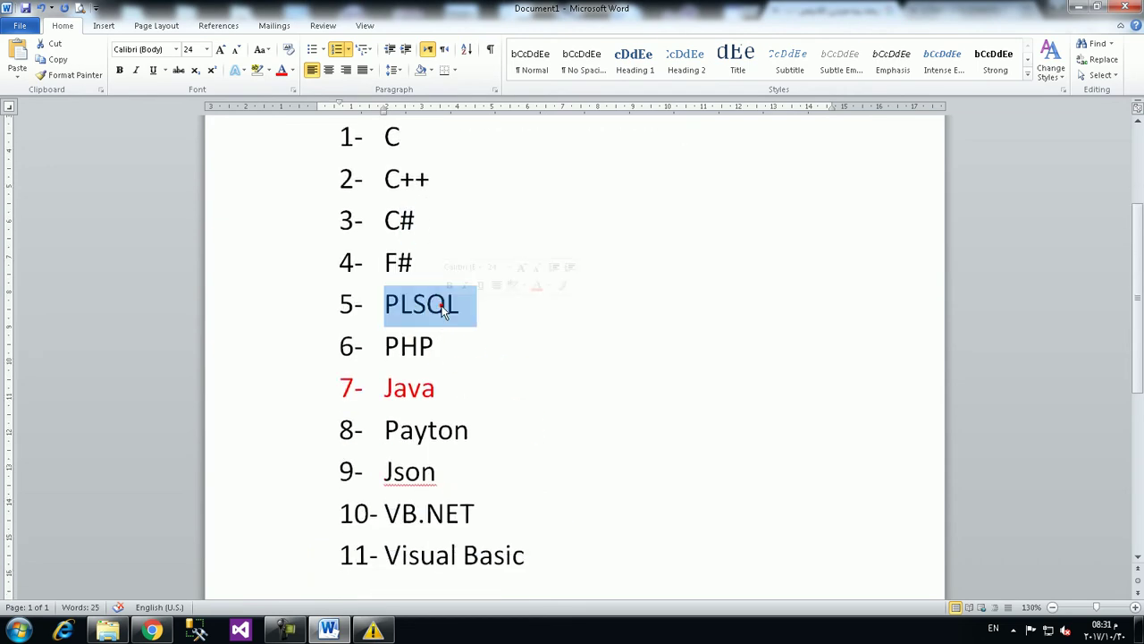
scroll(459, 310, down, 1)
double_click(419, 342)
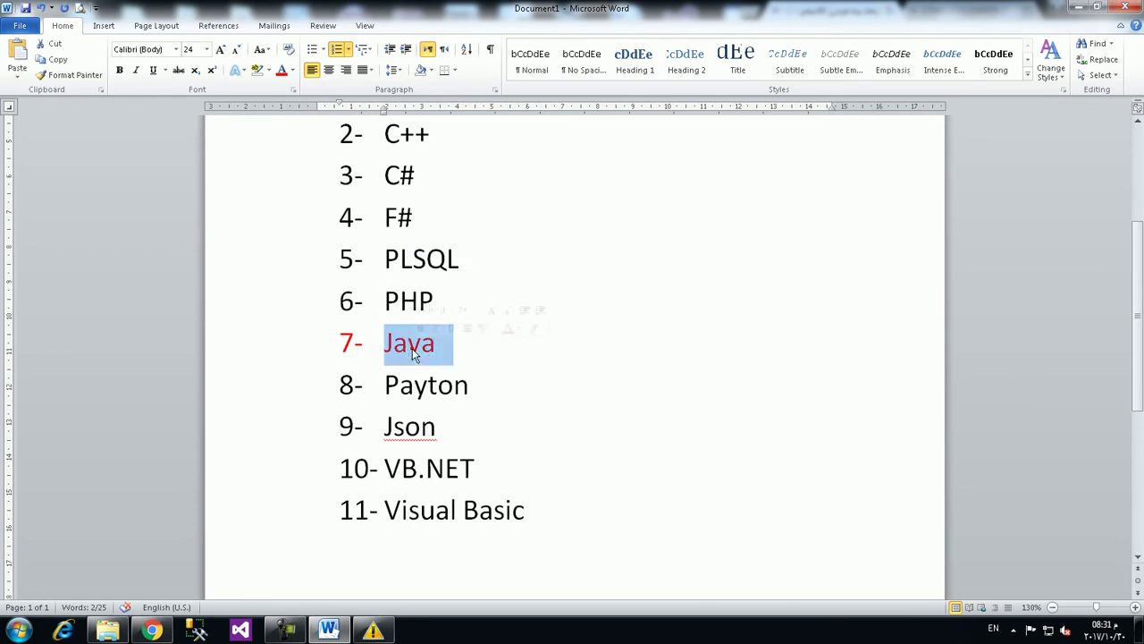
double_click(433, 390)
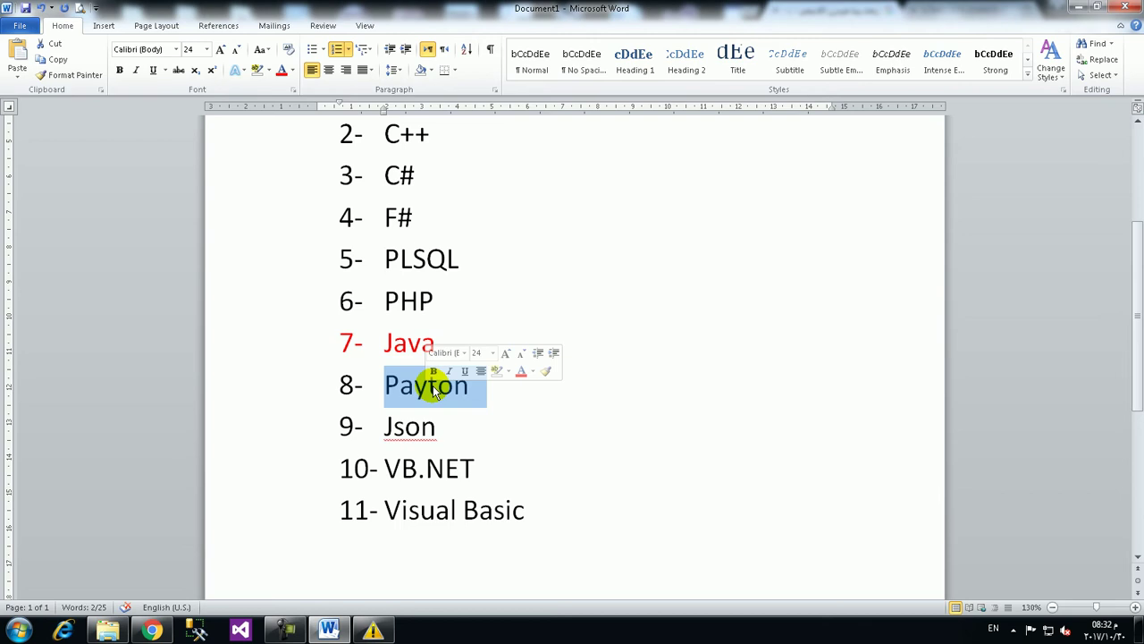
scroll(438, 331, up, 3)
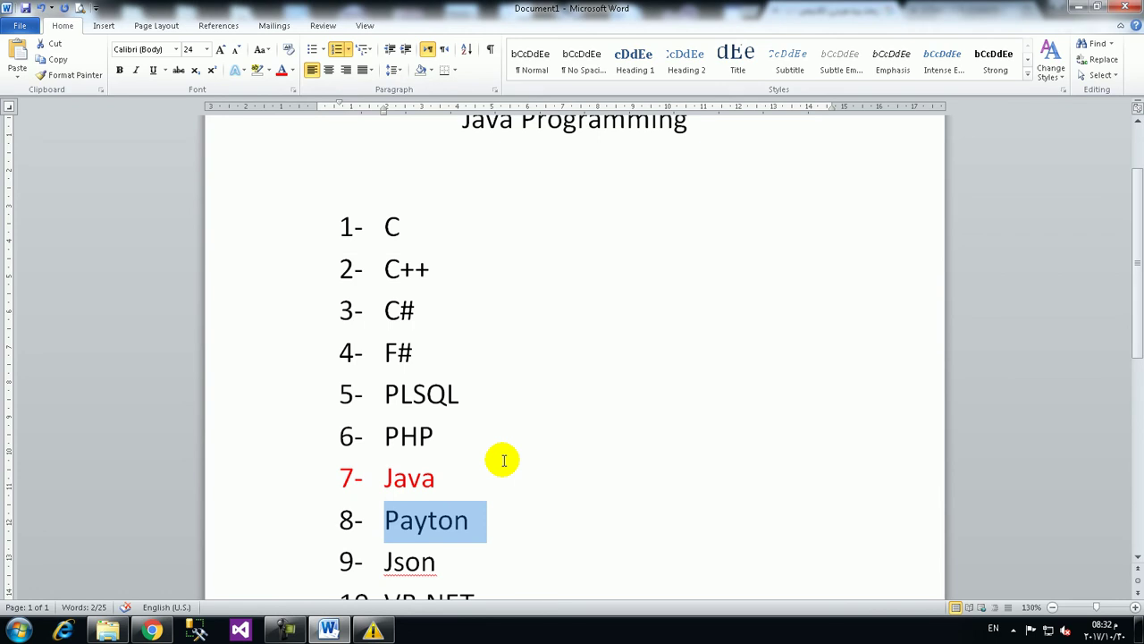
double_click(407, 478)
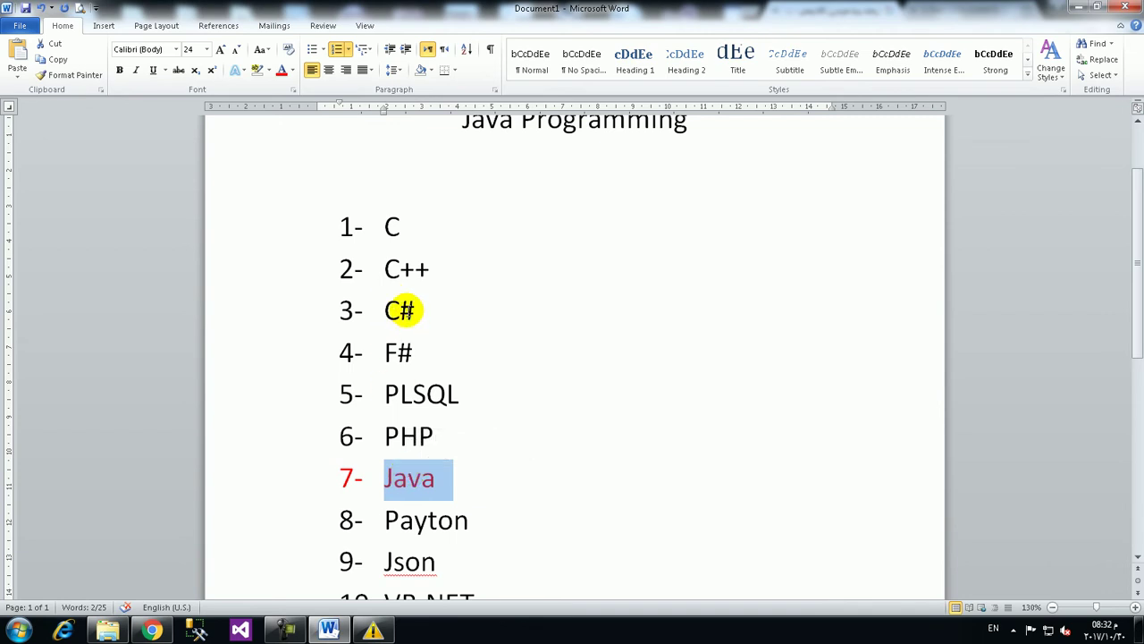
- Colour the C# item (line 3) red, then select Java
drag(402, 309, 417, 310)
click(383, 310)
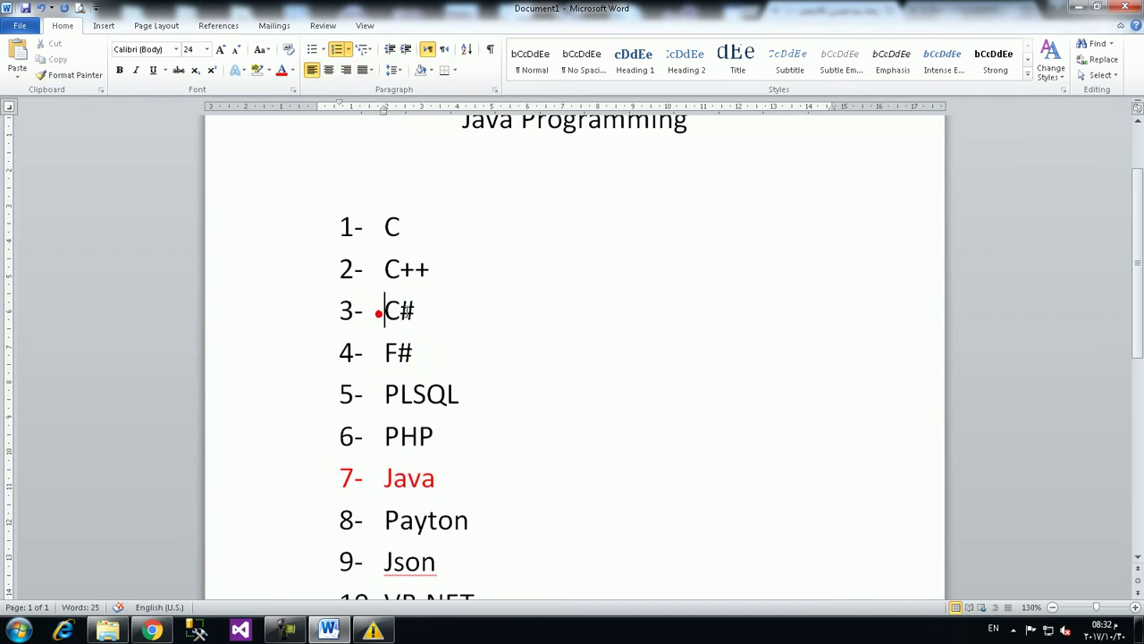
shift+click(426, 304)
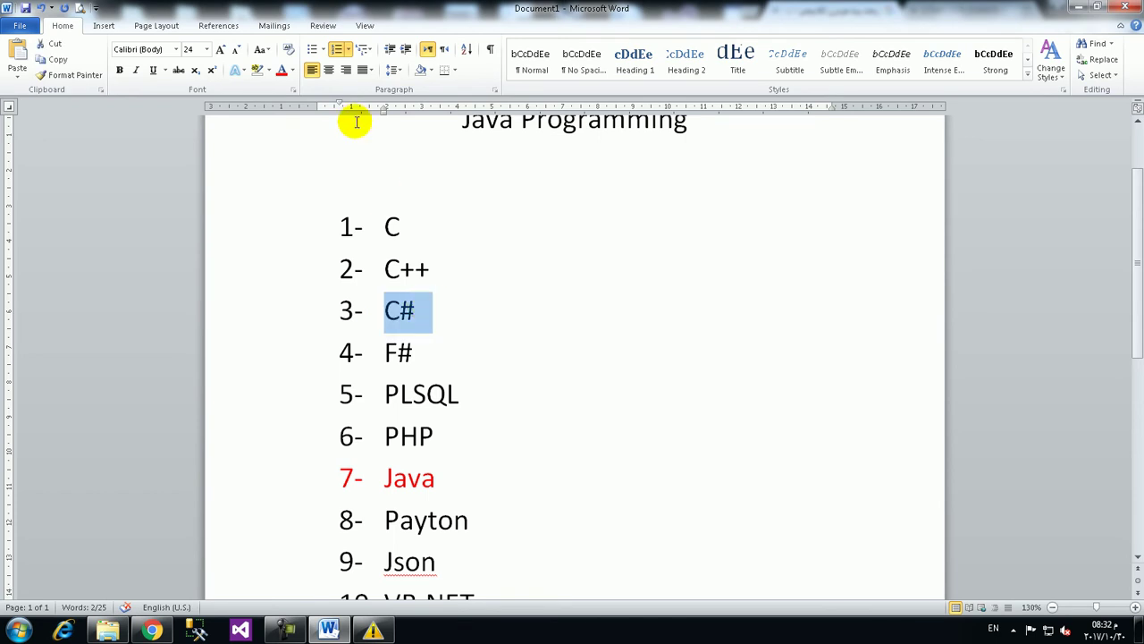
click(281, 70)
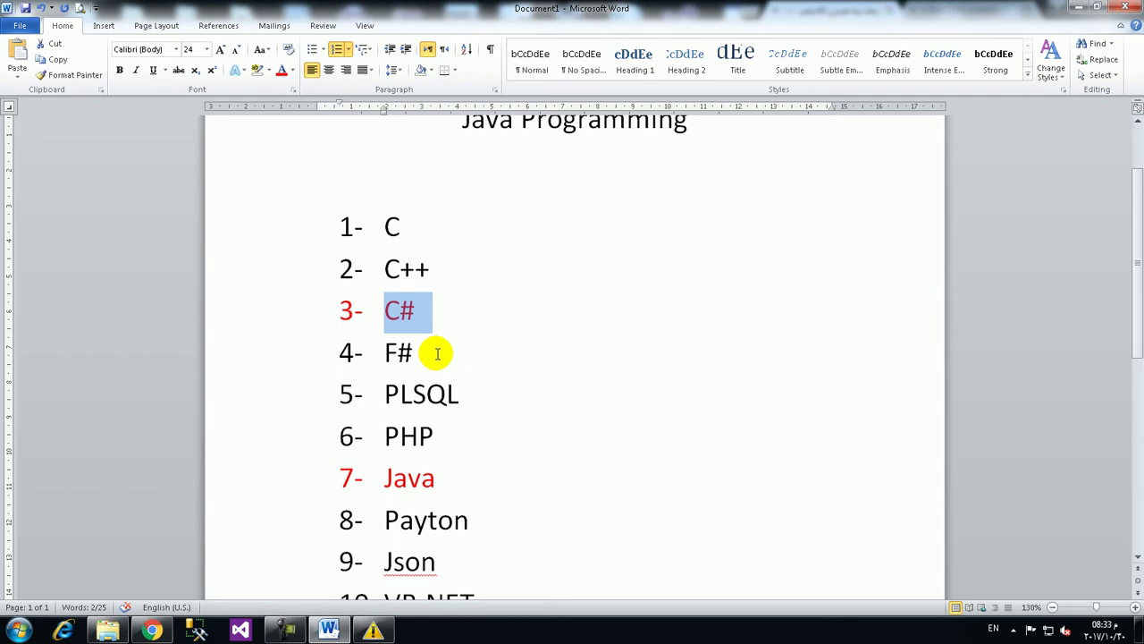
double_click(402, 478)
- Type ======= on the empty line below Visual Basic so AutoFormat draws a border line
scroll(486, 408, down, 3)
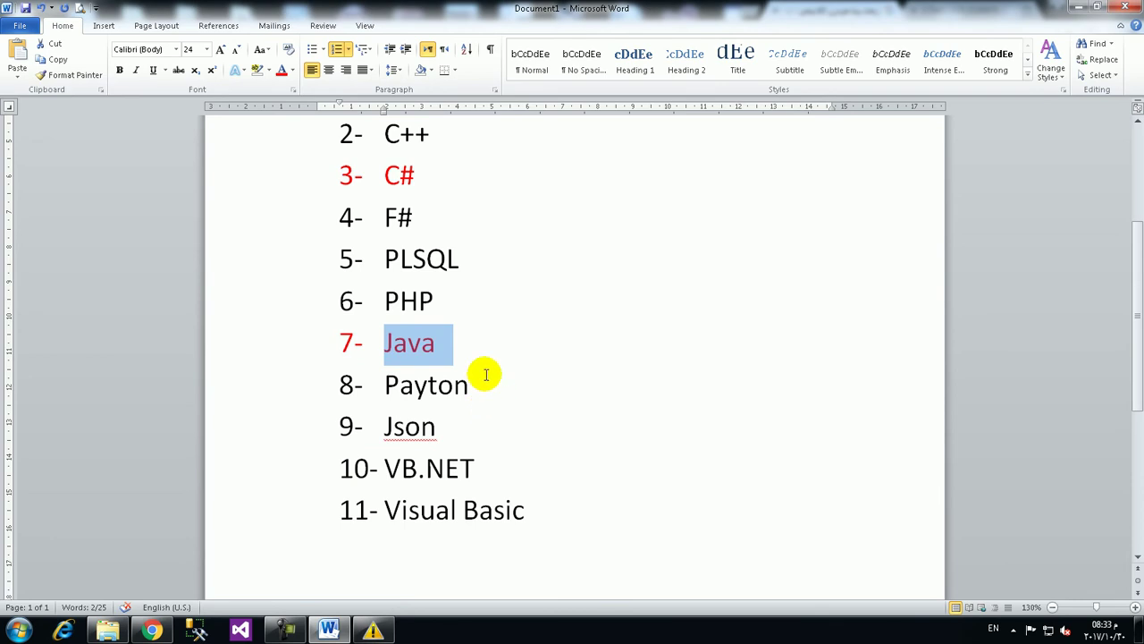
double_click(428, 386)
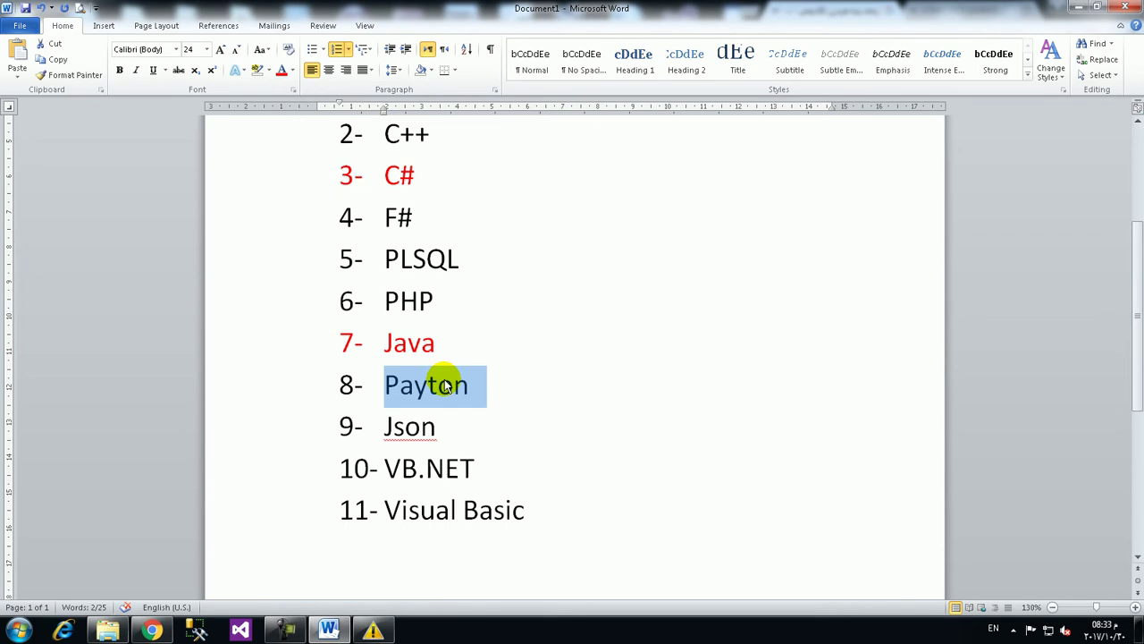
double_click(406, 342)
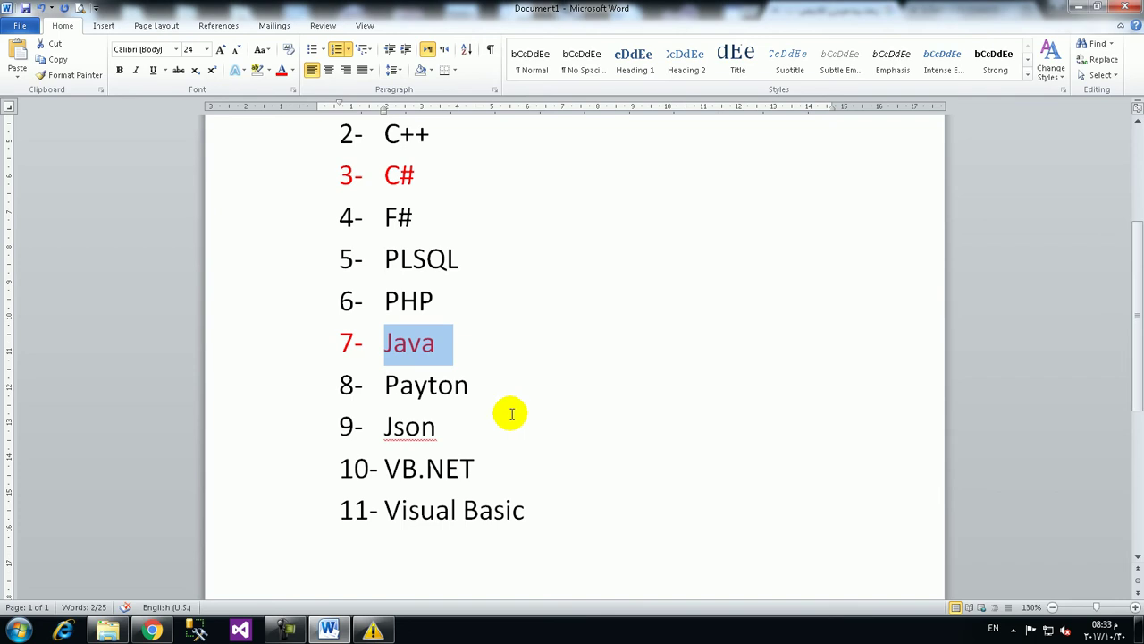
scroll(501, 375, down, 3)
double_click(539, 408)
text(=======)
key(Return)
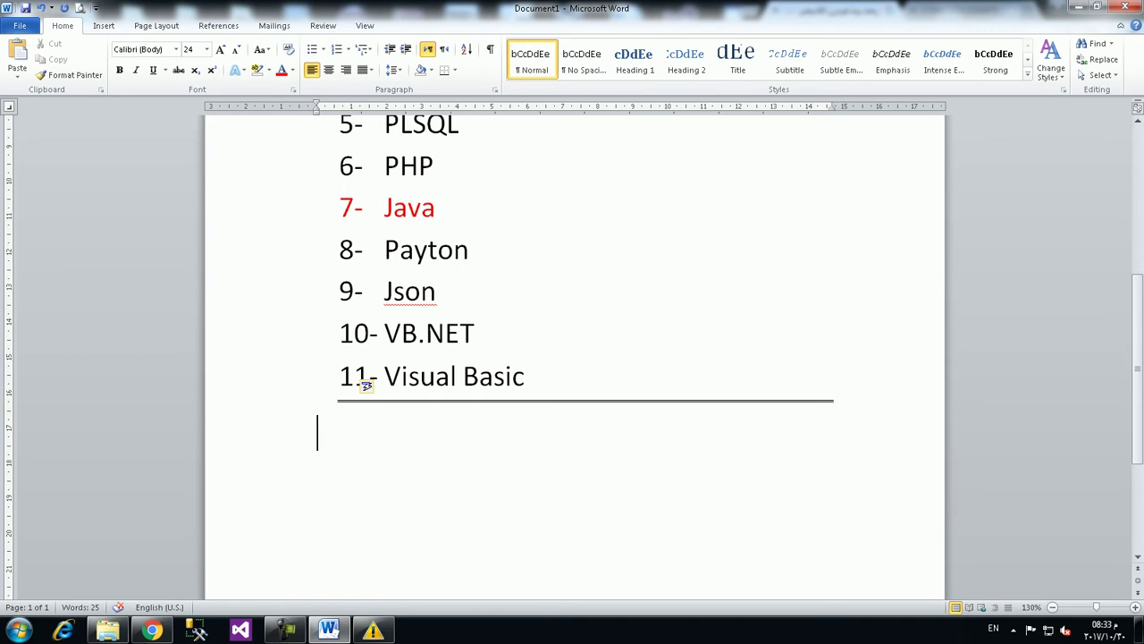
scroll(540, 430, up, 2)
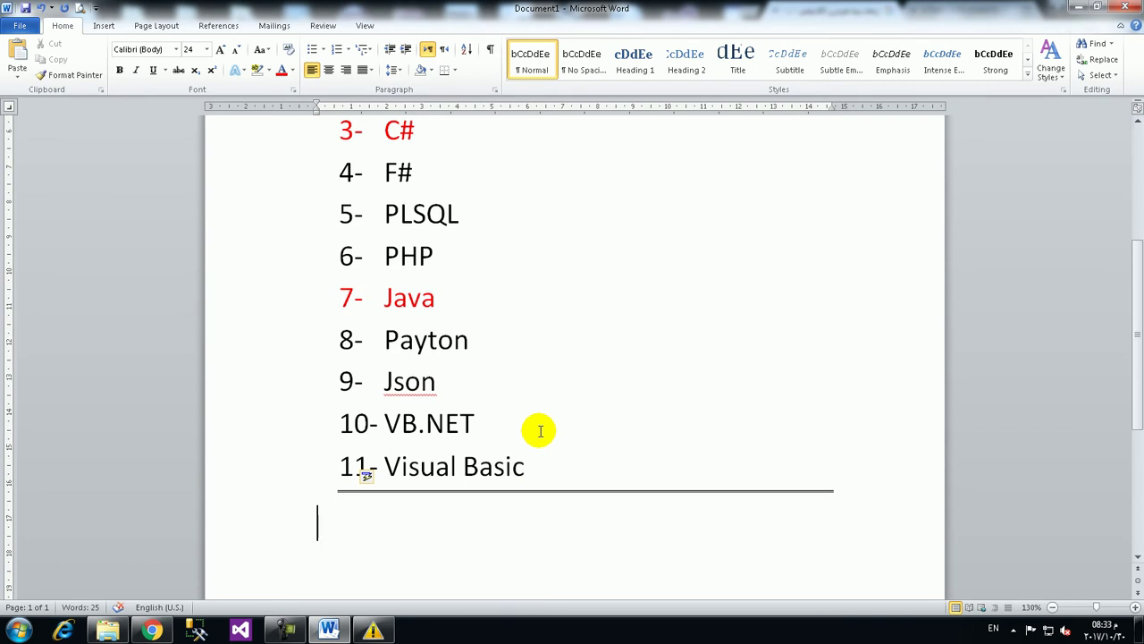
scroll(540, 431, up, 3)
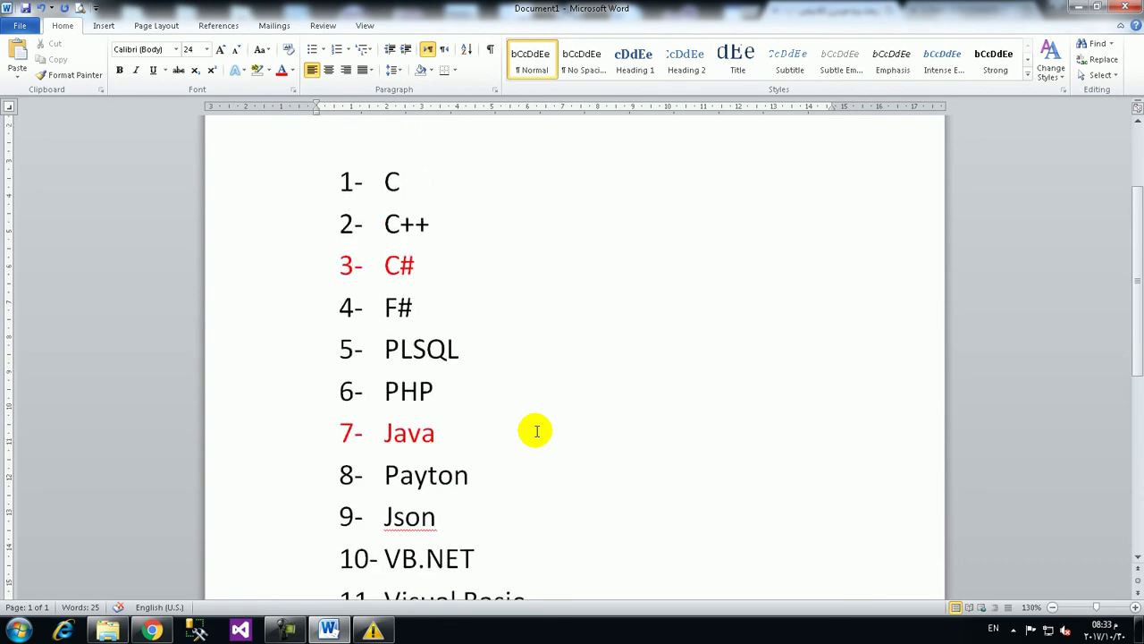
click(329, 184)
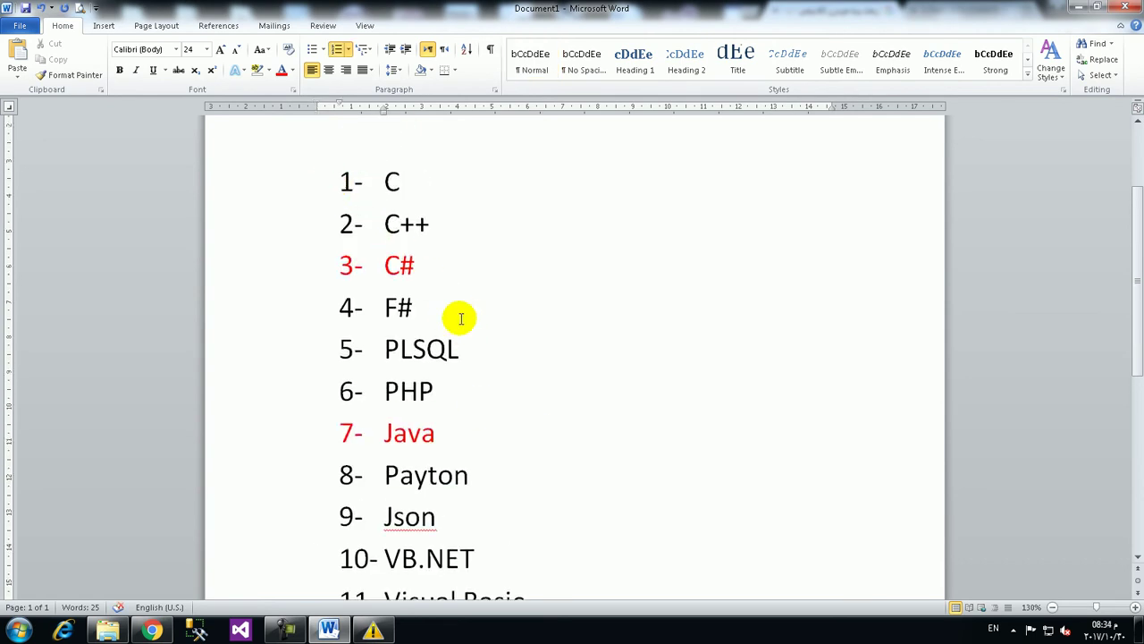
key(shift+Down)
key(shift+Down)
key(shift+Down)
key(shift+Down)
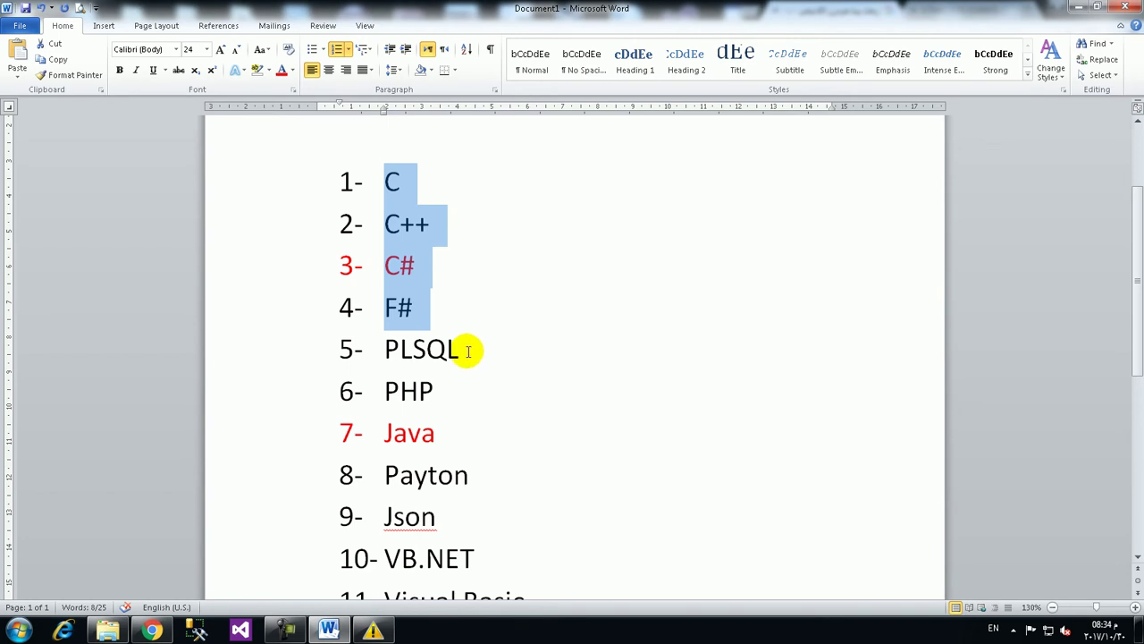
double_click(420, 350)
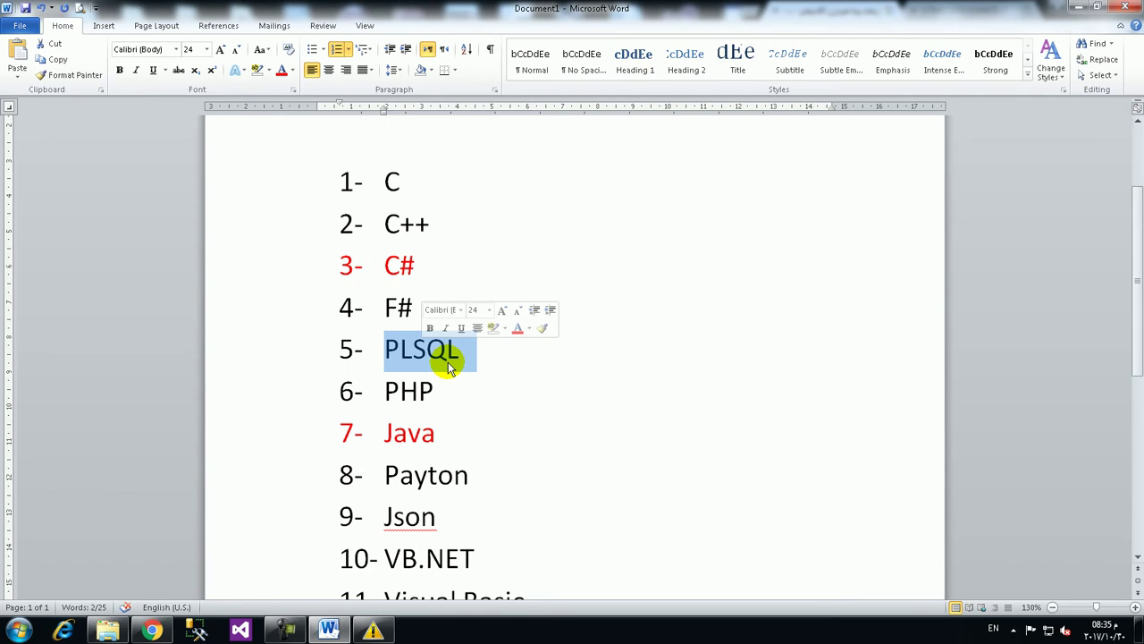
- Select PHP, Java, Payton and Json in turn, then return to Visual Basic above the rule
double_click(419, 401)
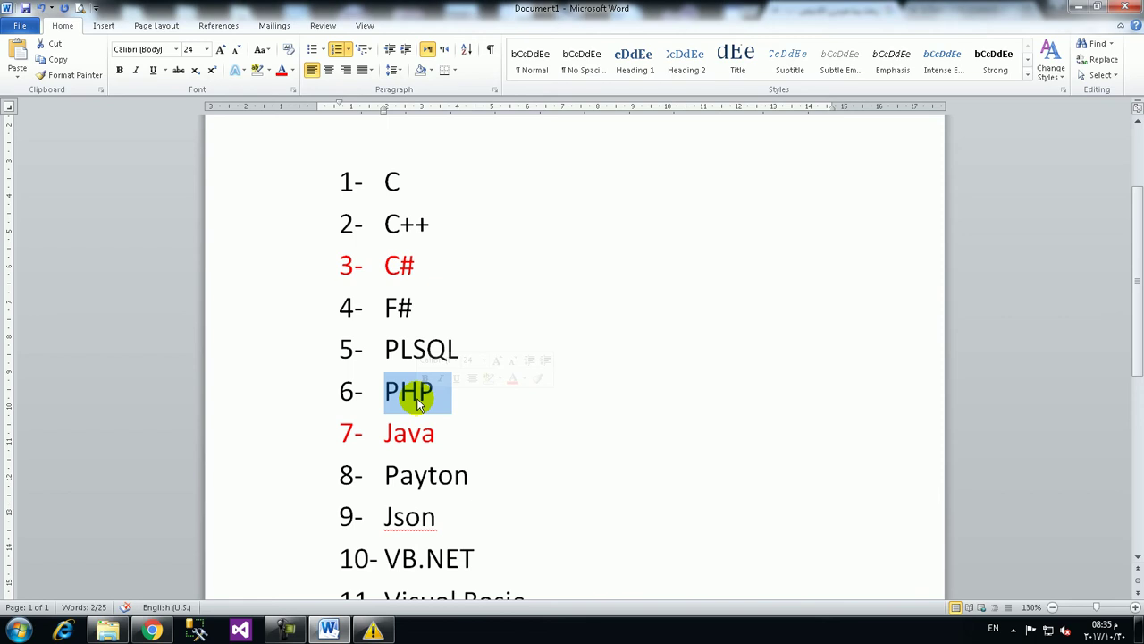
double_click(420, 434)
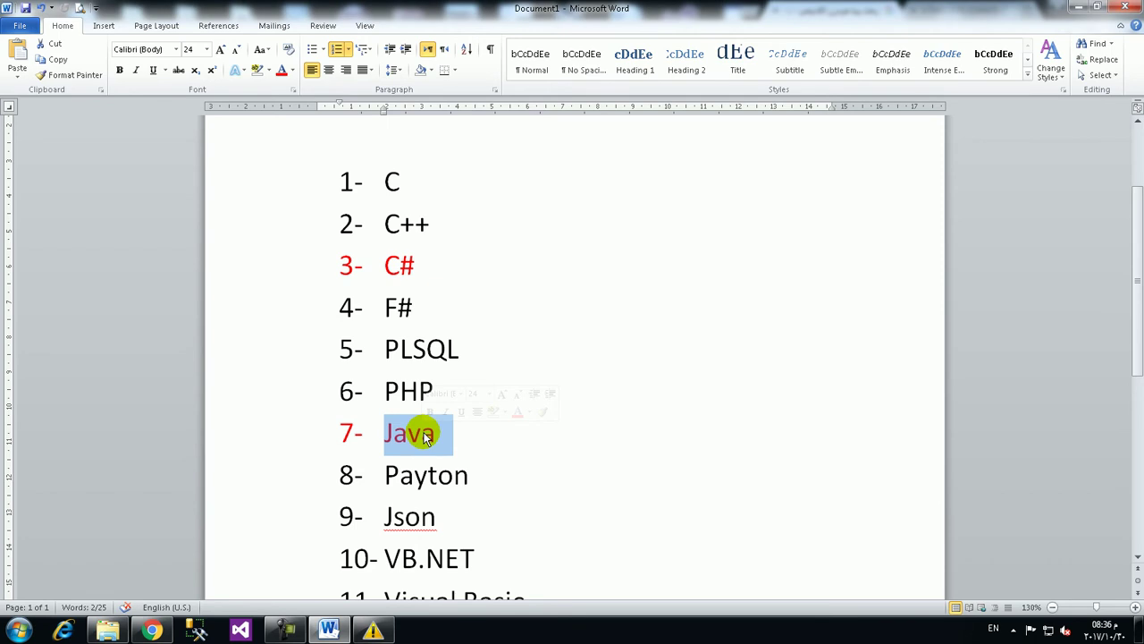
scroll(438, 429, down, 3)
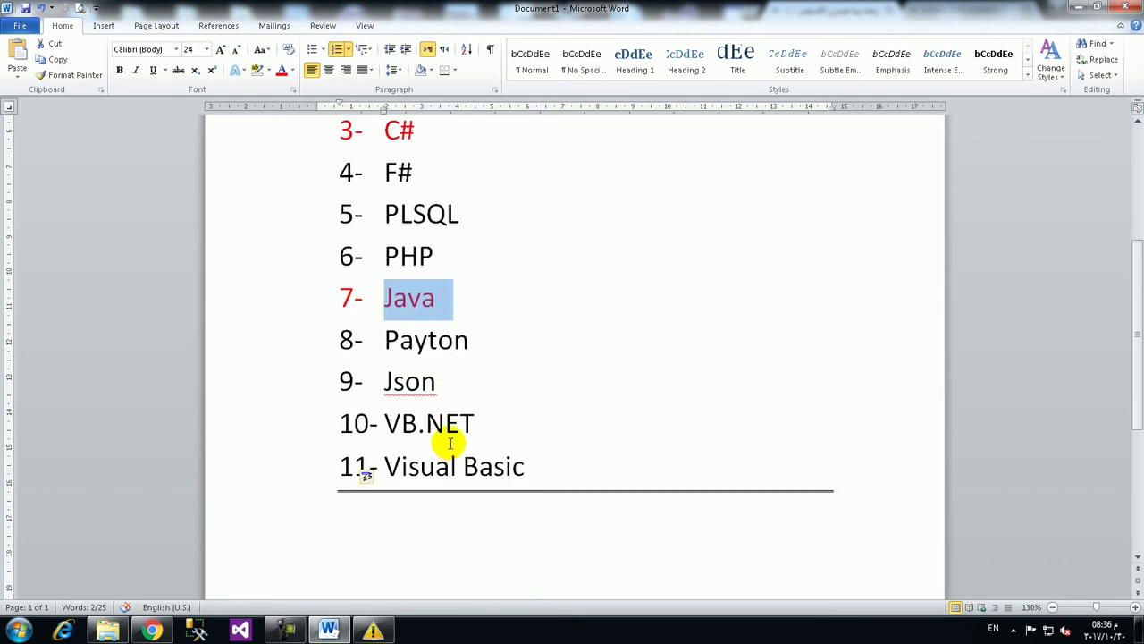
double_click(431, 342)
double_click(416, 385)
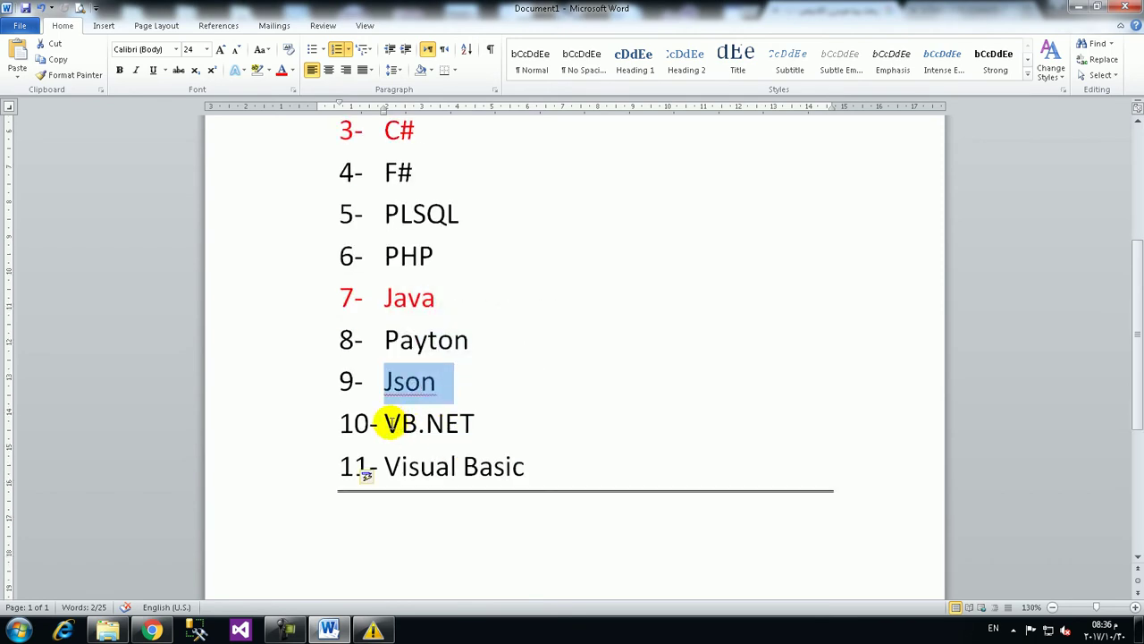
click(383, 422)
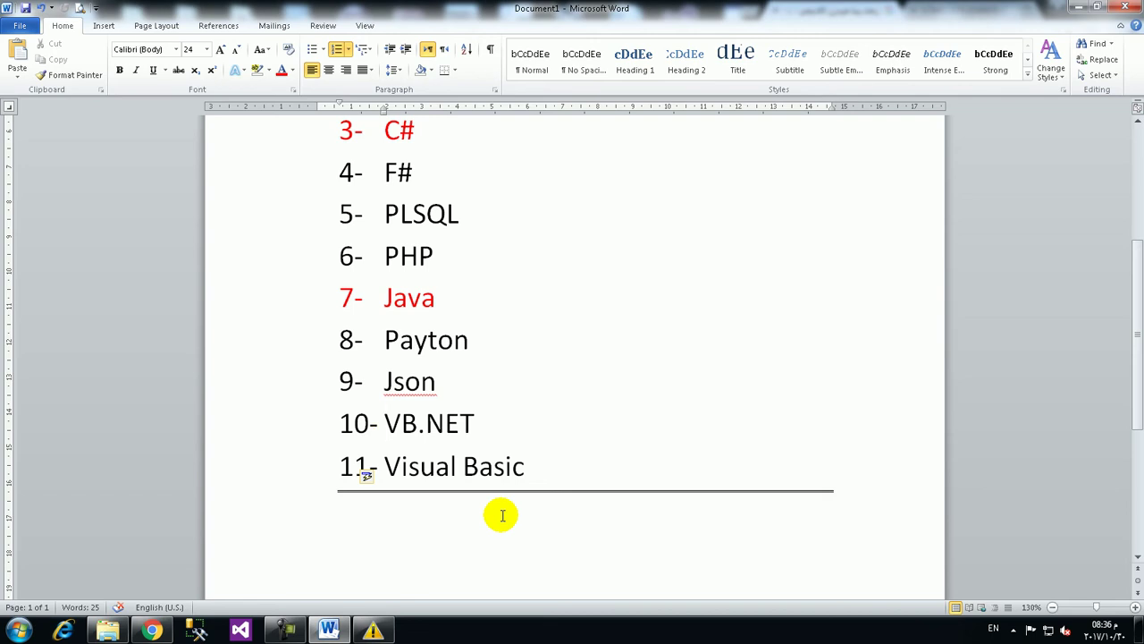
scroll(463, 465, down, 2)
double_click(455, 442)
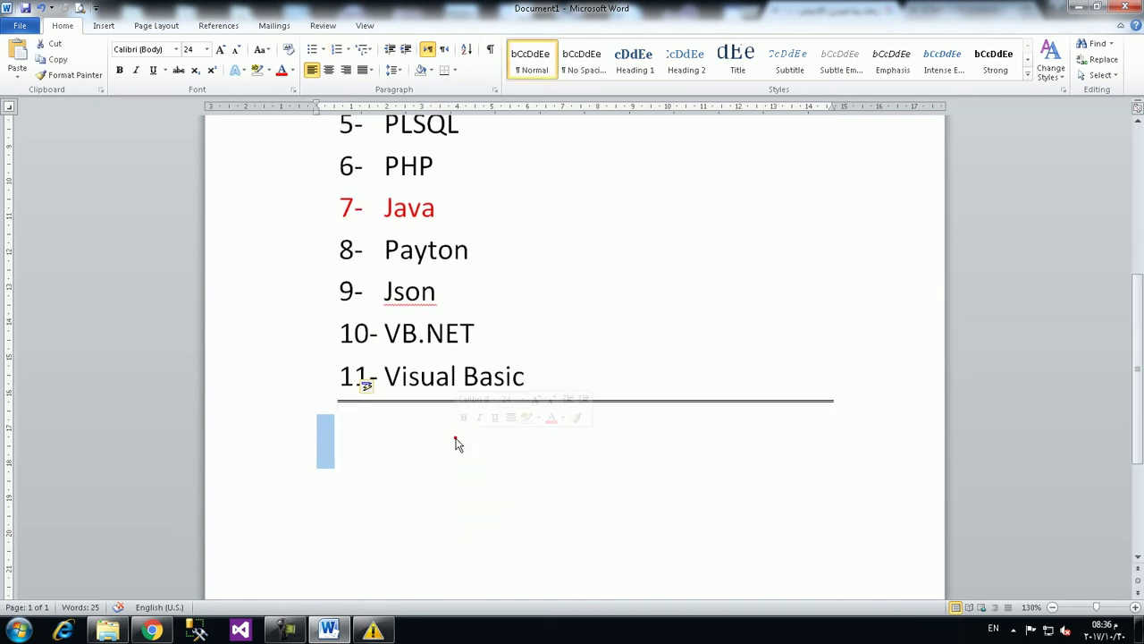
key(Up)
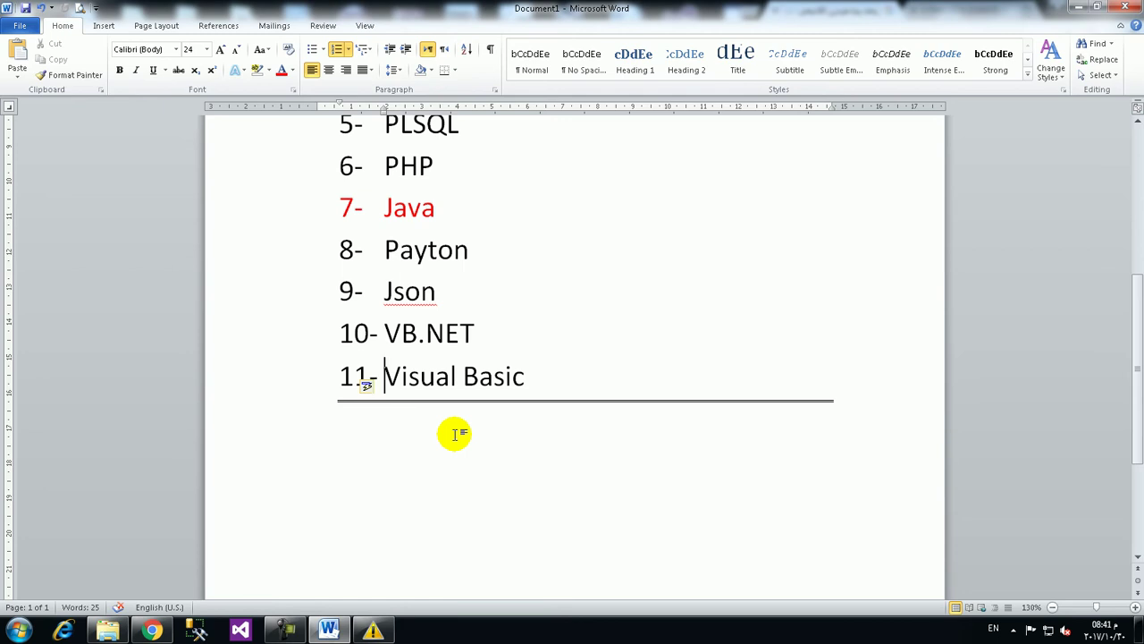
- Below the rule, type '1- Neatbeans' to start a new numbered list with item 2 ready
click(450, 409)
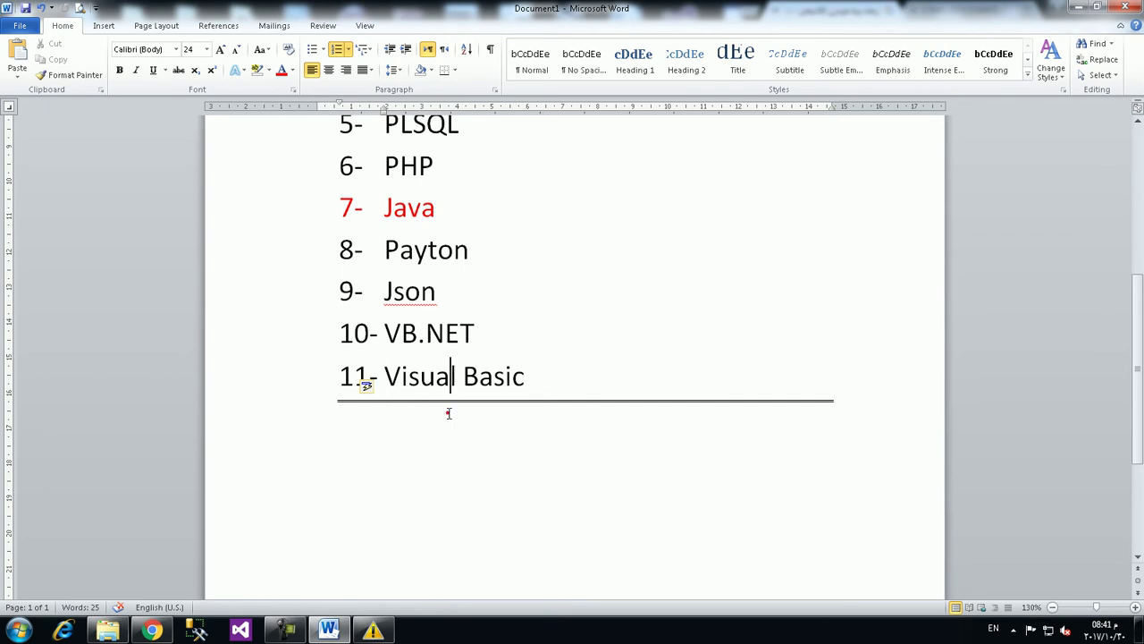
click(464, 428)
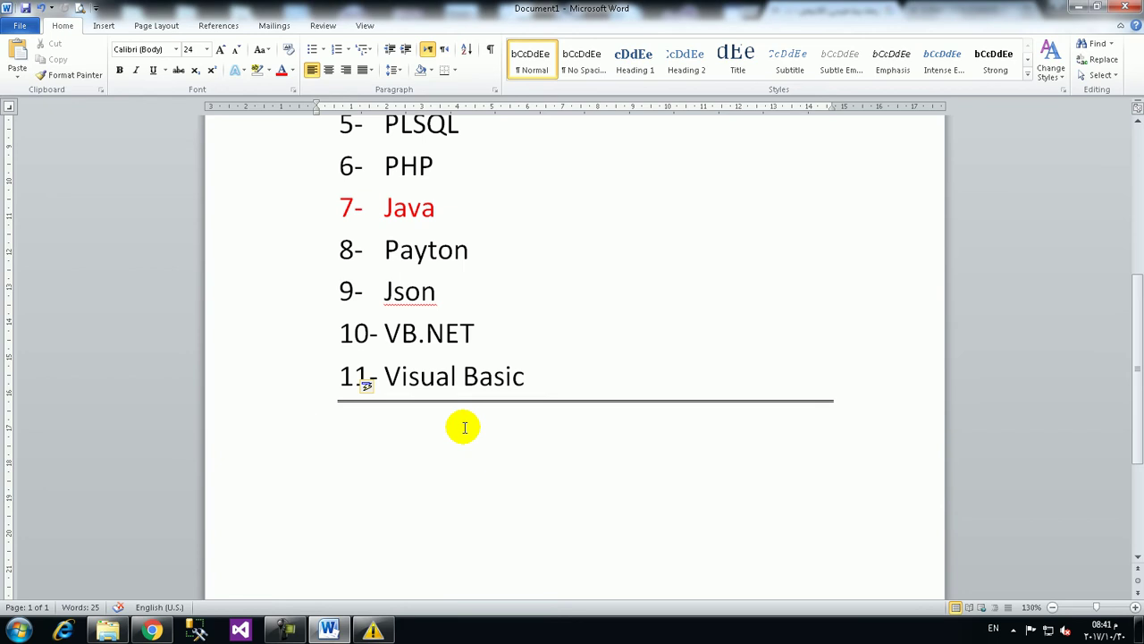
text(1- Neatbeans)
key(Return)
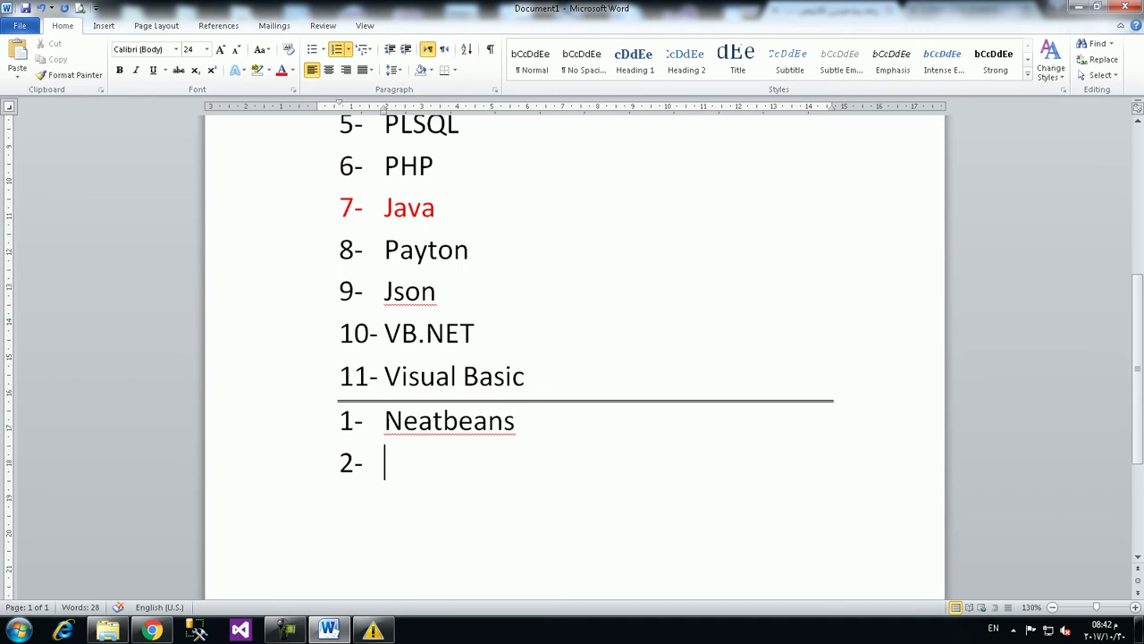
scroll(467, 421, up, 2)
scroll(468, 429, up, 2)
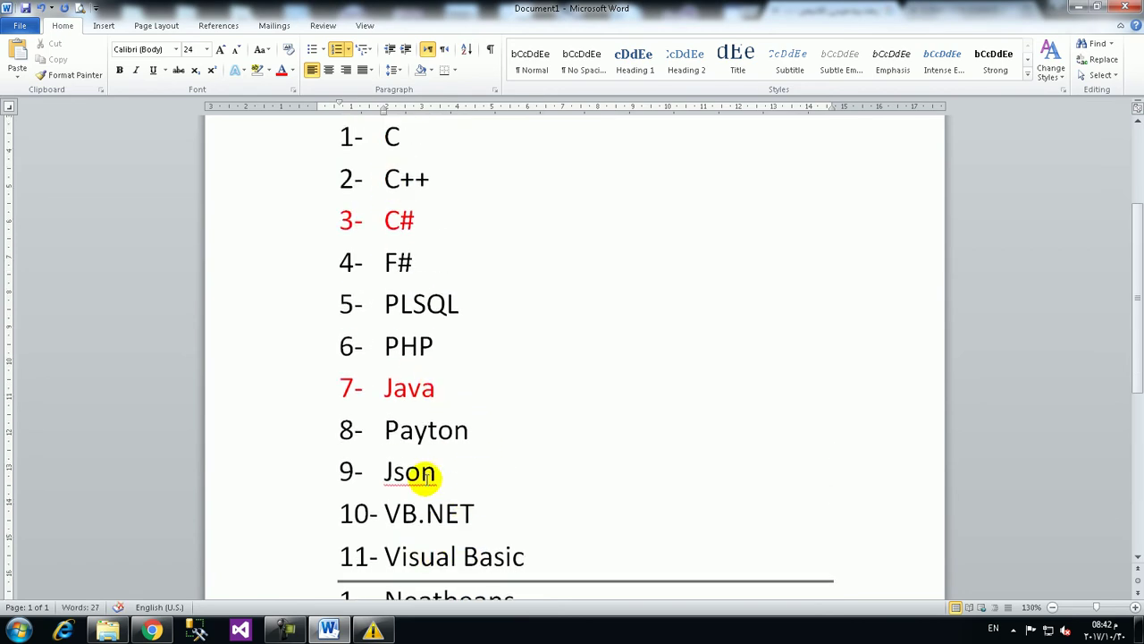
double_click(422, 307)
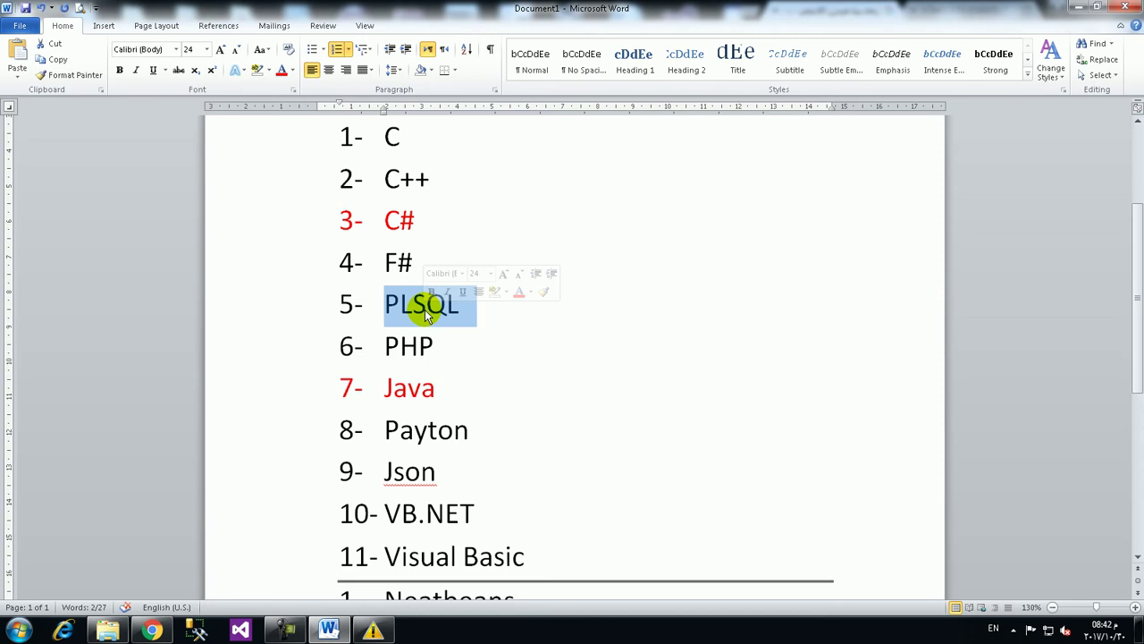
scroll(429, 309, down, 2)
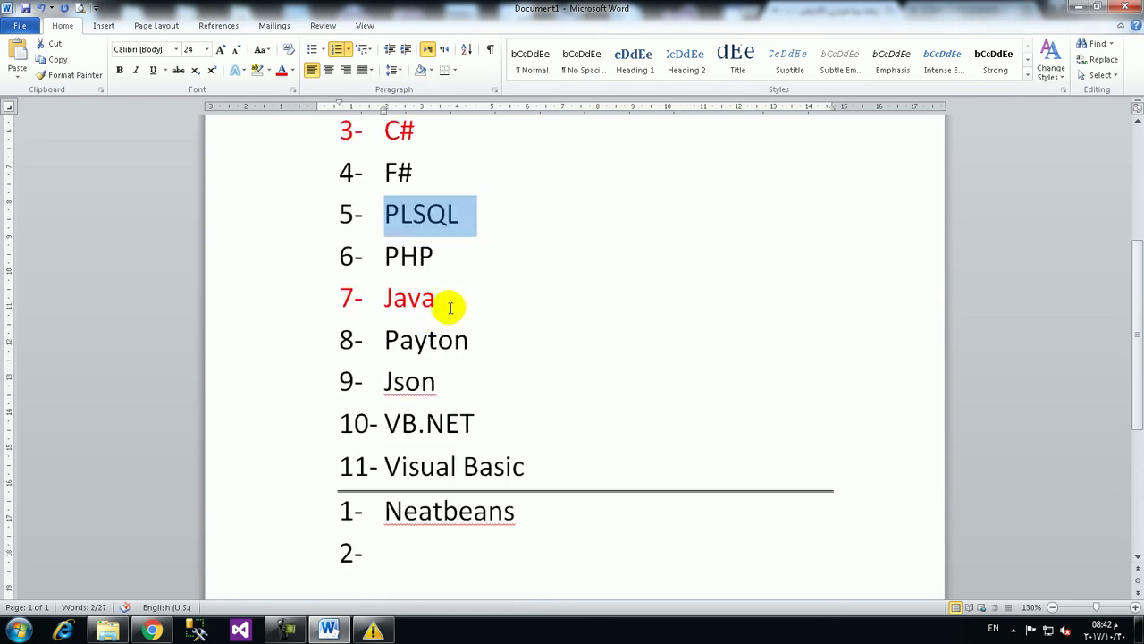
key(Delete)
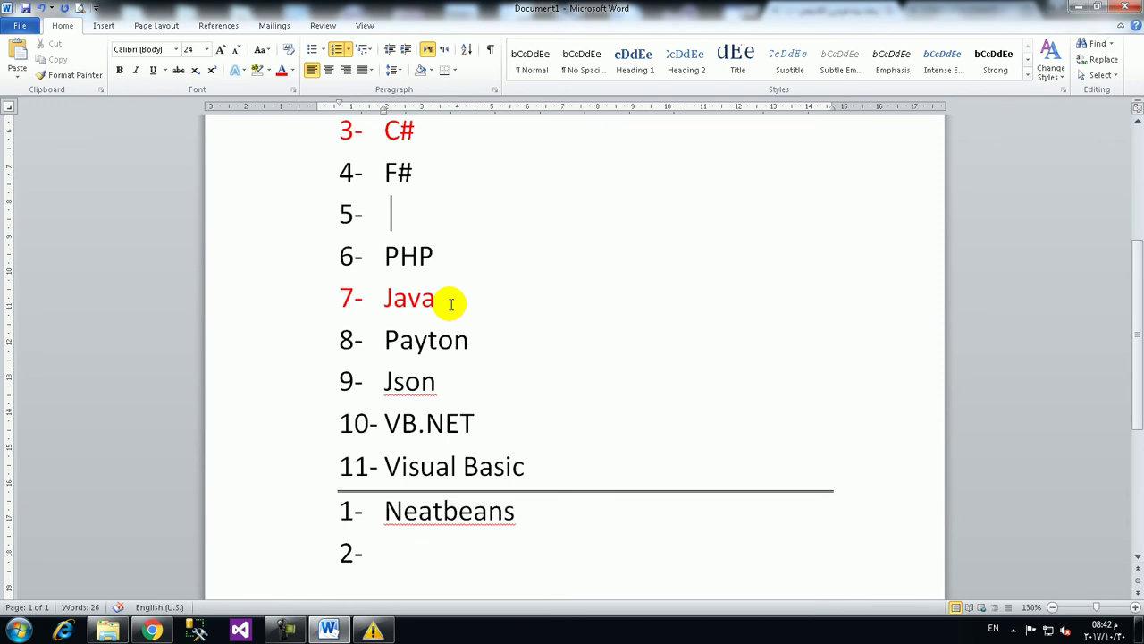
key(ctrl+z)
scroll(447, 301, down, 3)
- Enter 'Oracle JDeveloper' as list item 2, fixing typos, and start an empty item 3 beneath it
click(386, 413)
text(Orack)
key(BackSpace)
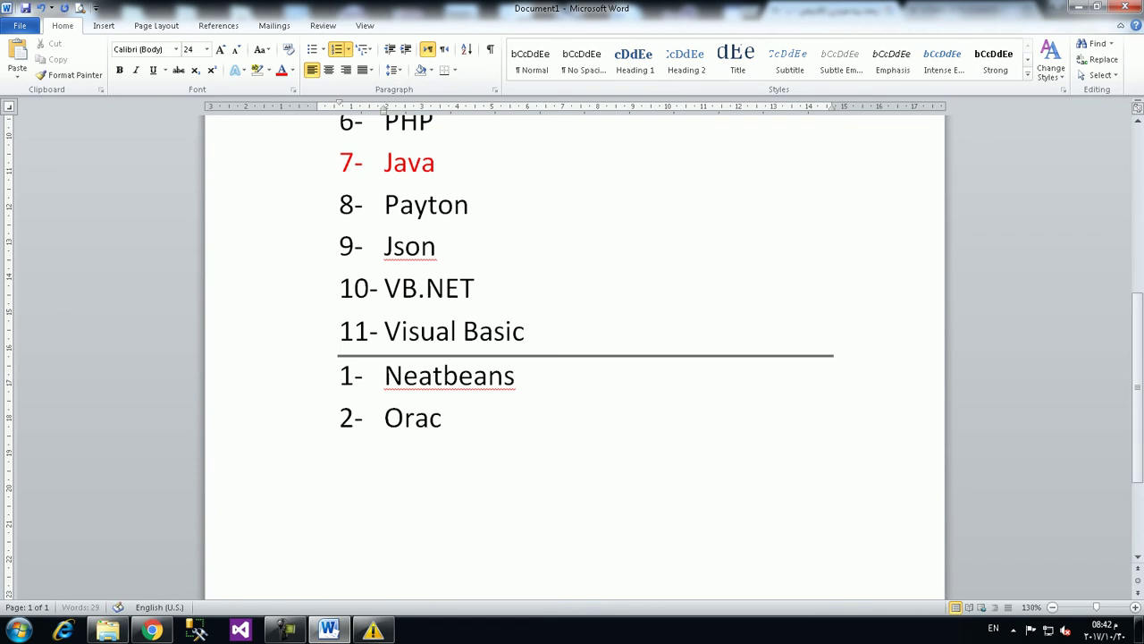
text(le JDevelopee)
key(BackSpace)
text(r)
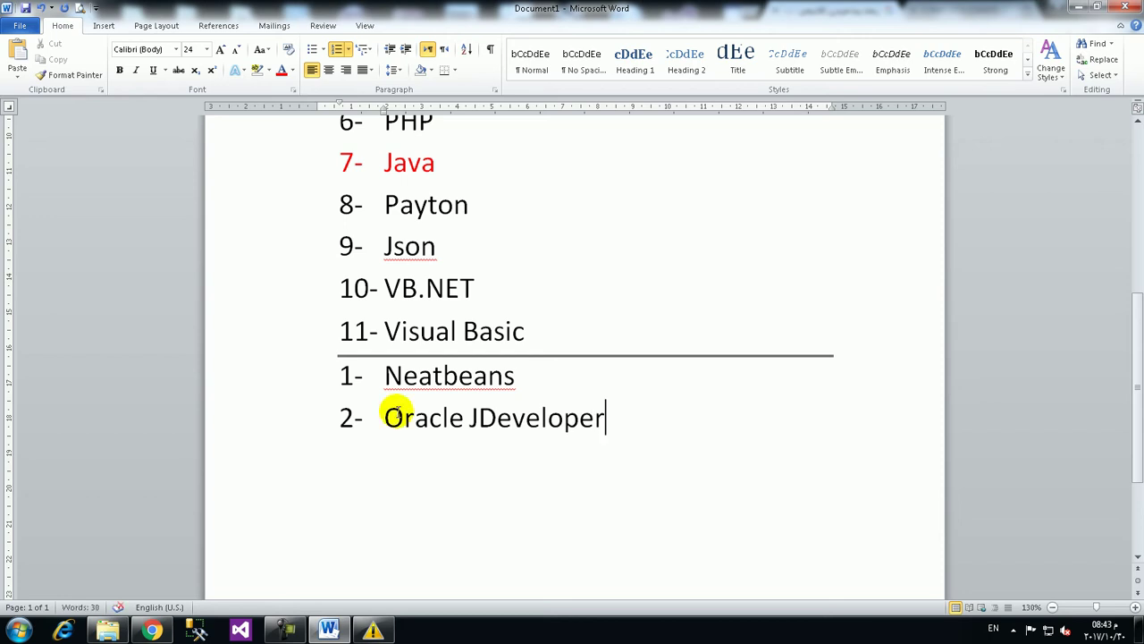
key(Return)
click(474, 417)
key(BackSpace)
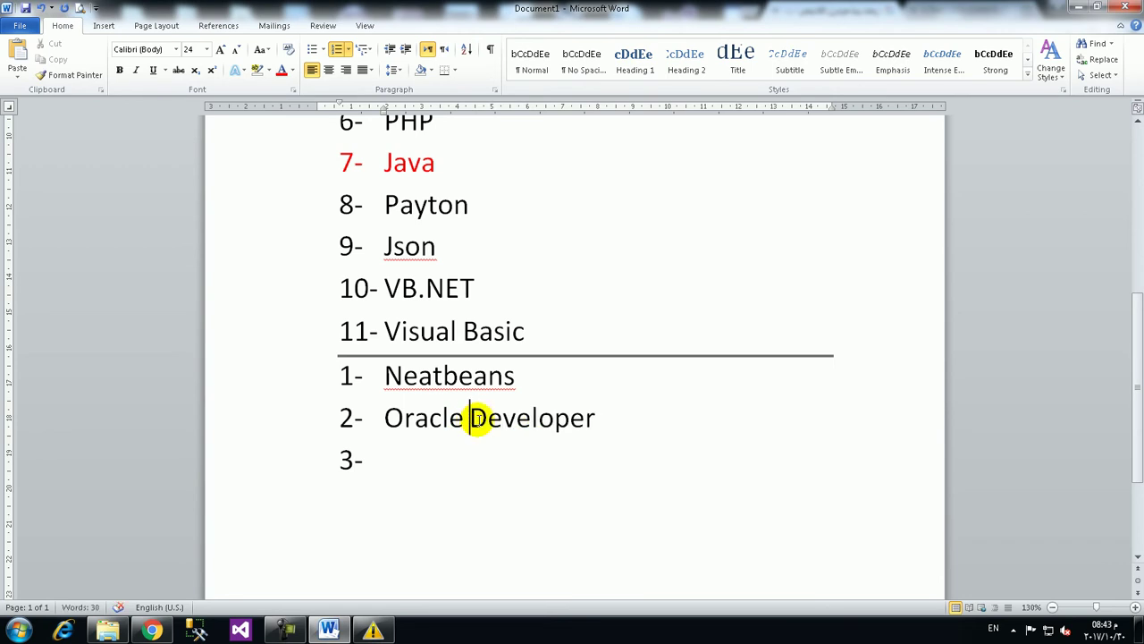
text(J)
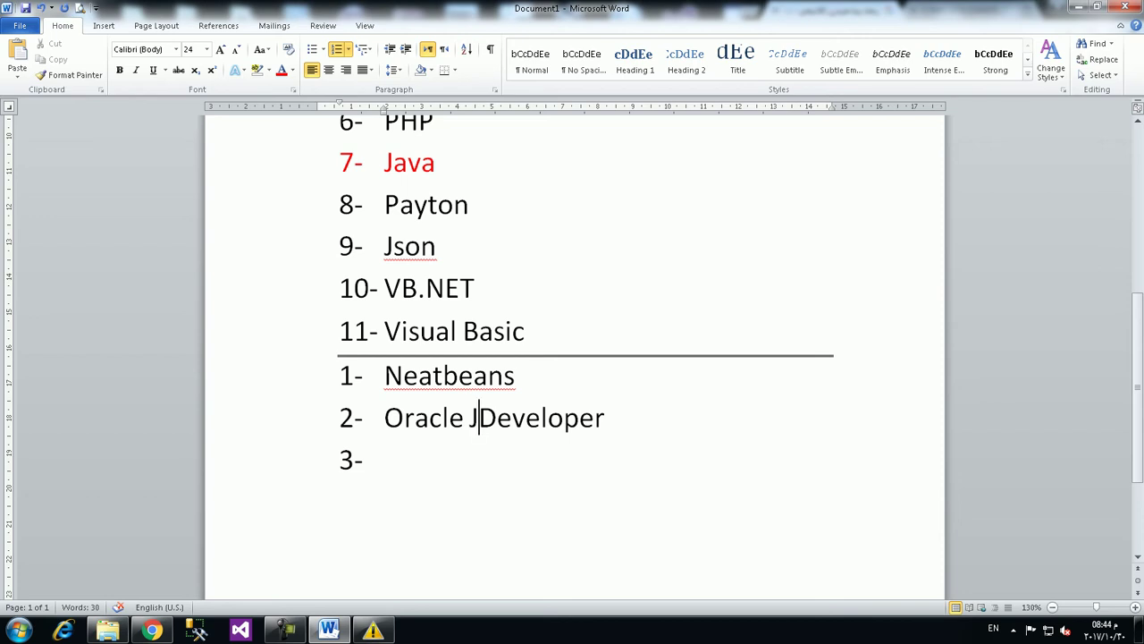
- Delete the empty item 3 and recreate the line below Oracle JDeveloper without a list number
scroll(475, 386, down, 1)
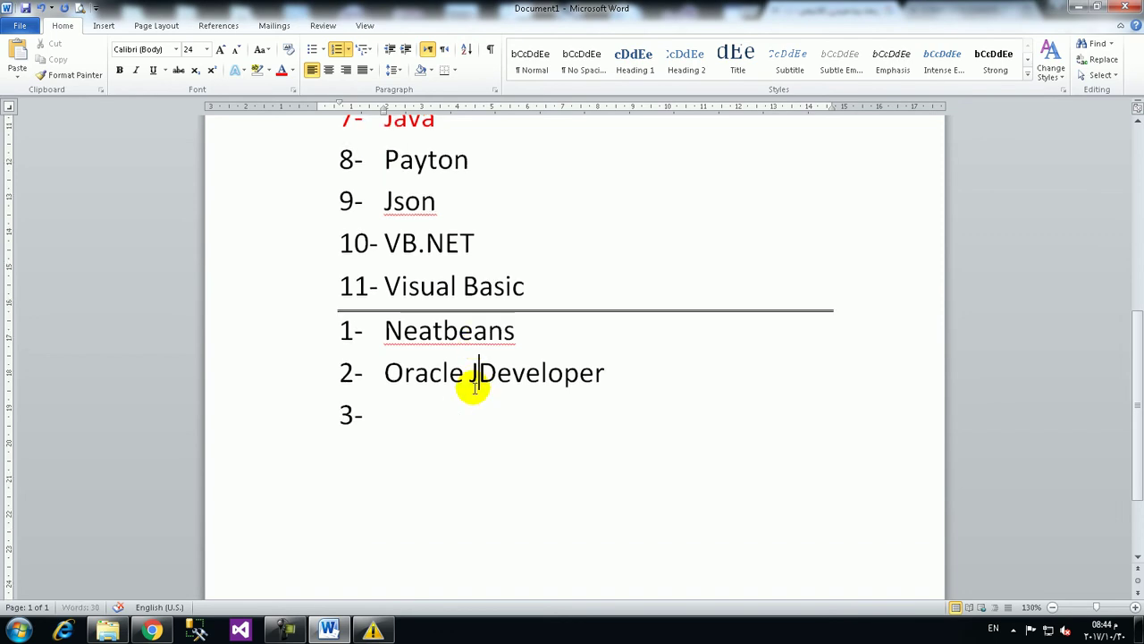
double_click(442, 417)
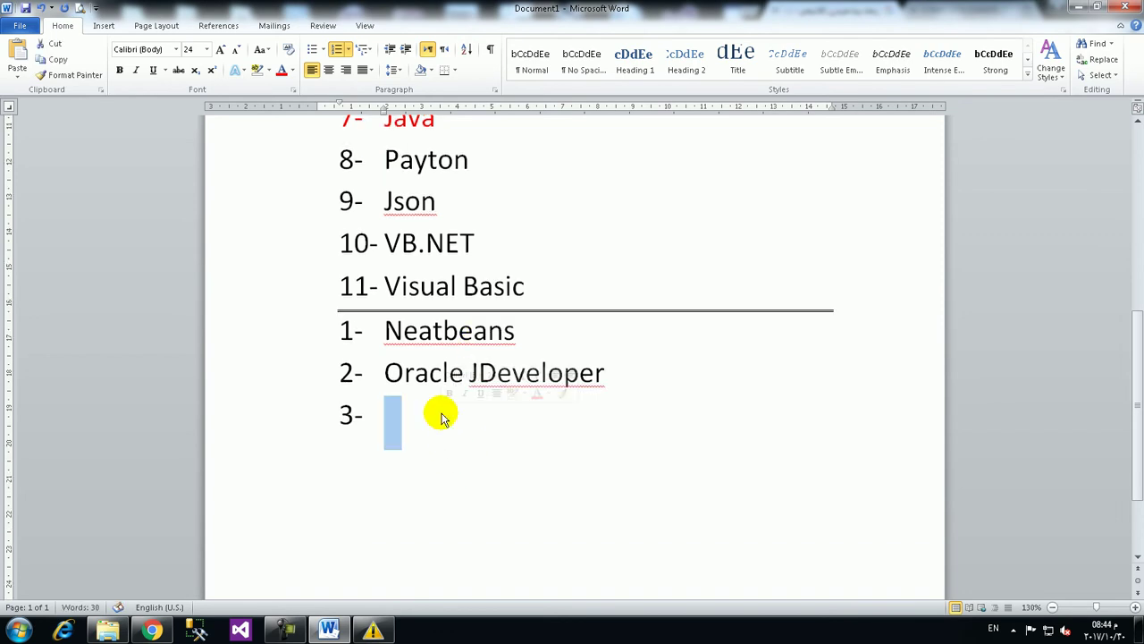
key(BackSpace)
key(Return)
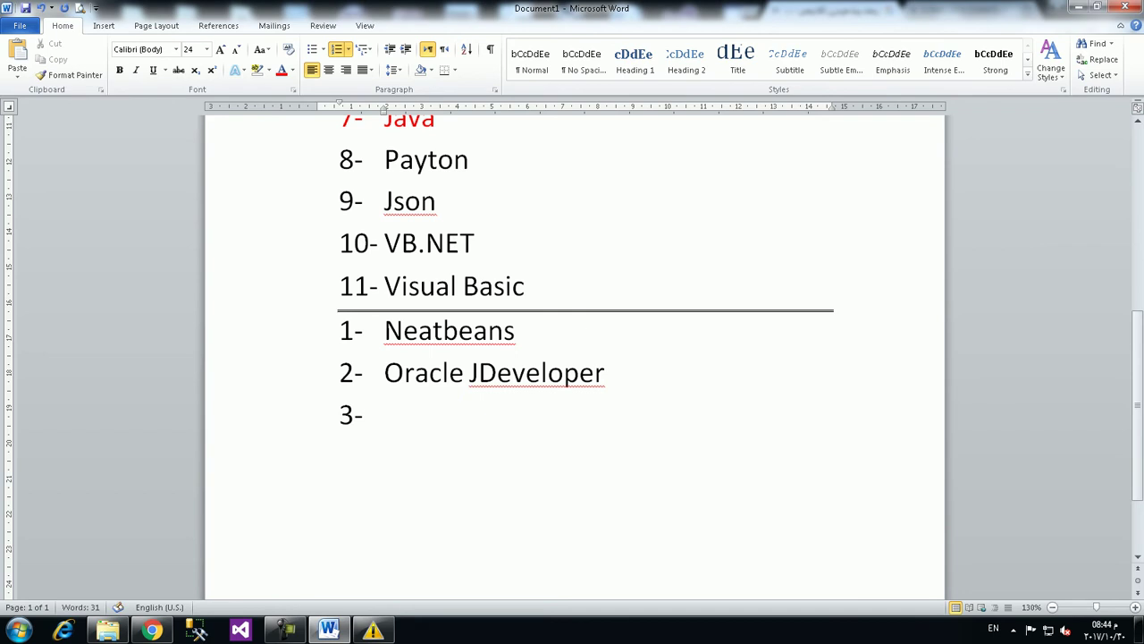
key(BackSpace)
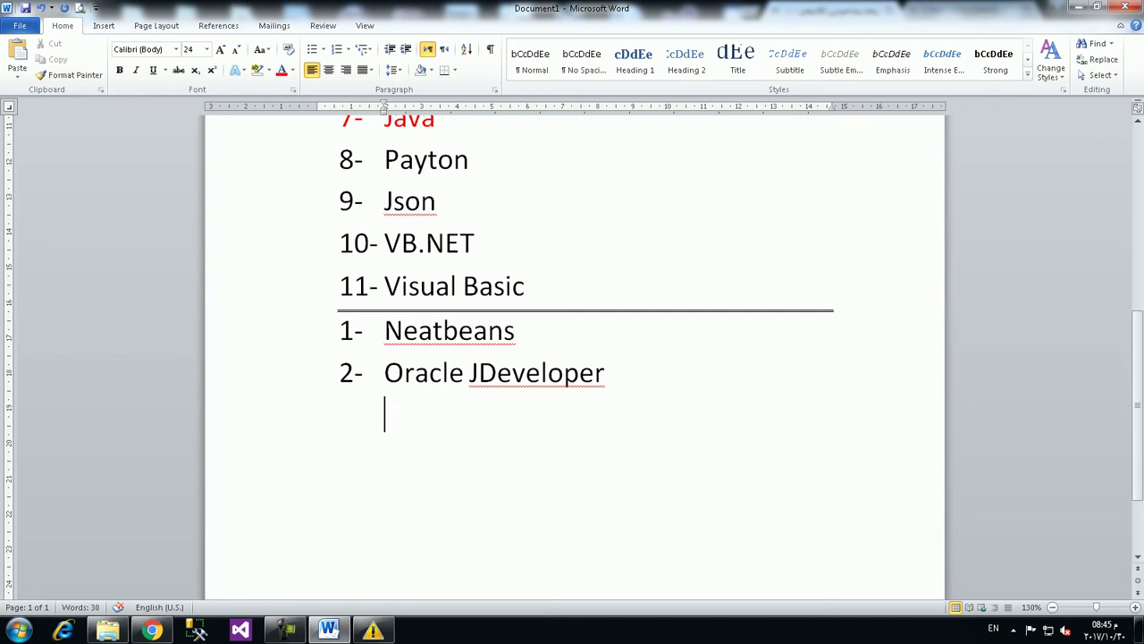
scroll(447, 409, up, 3)
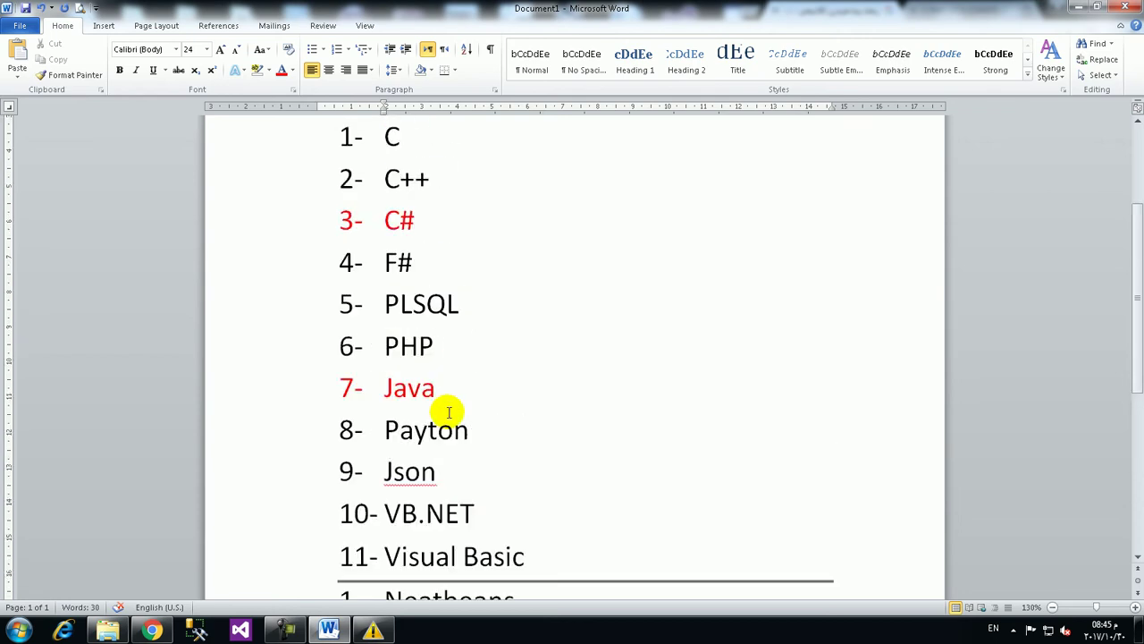
scroll(459, 393, down, 3)
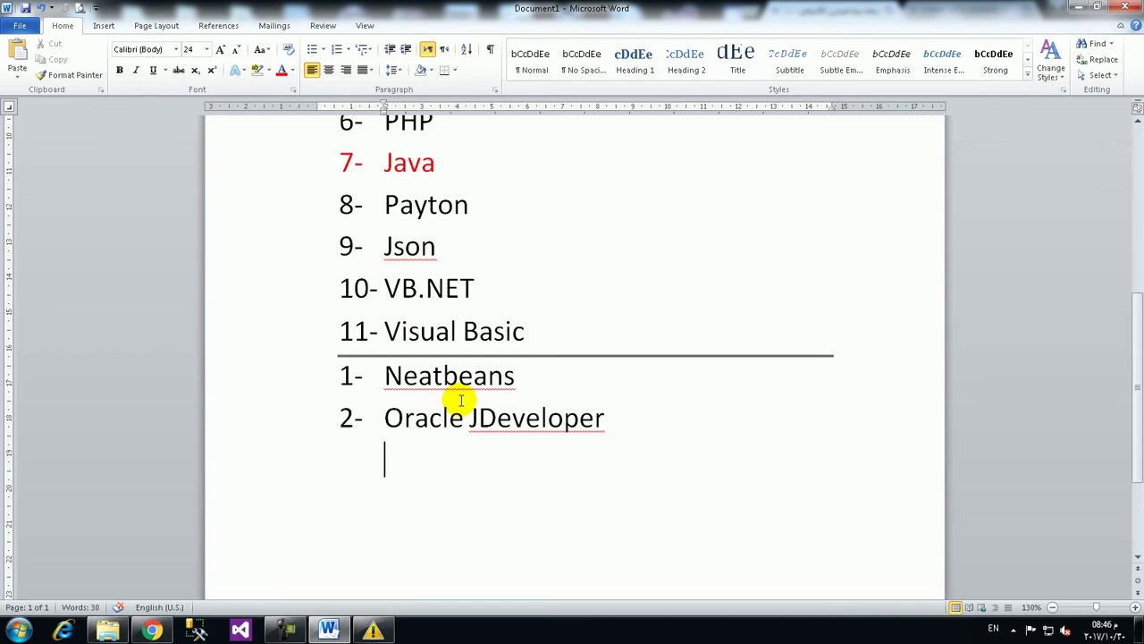
- Turn a row of ======= on the line below Oracle JDeveloper into a horizontal border line
scroll(461, 400, down, 1)
double_click(456, 330)
click(460, 407)
text(=======)
key(Return)
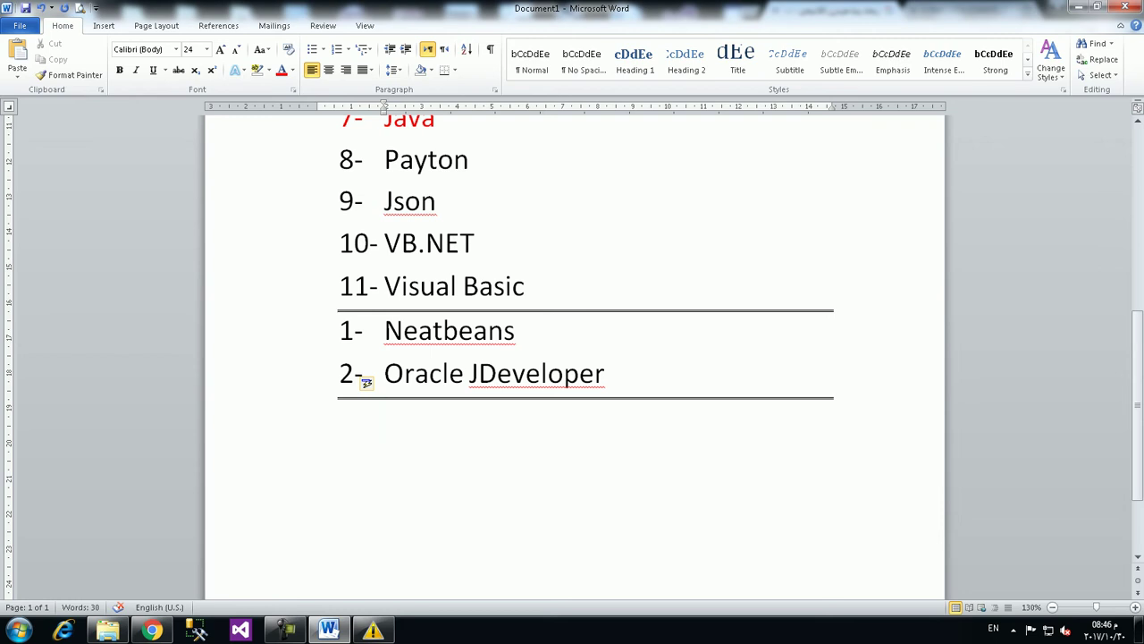
scroll(116, 325, down, 1)
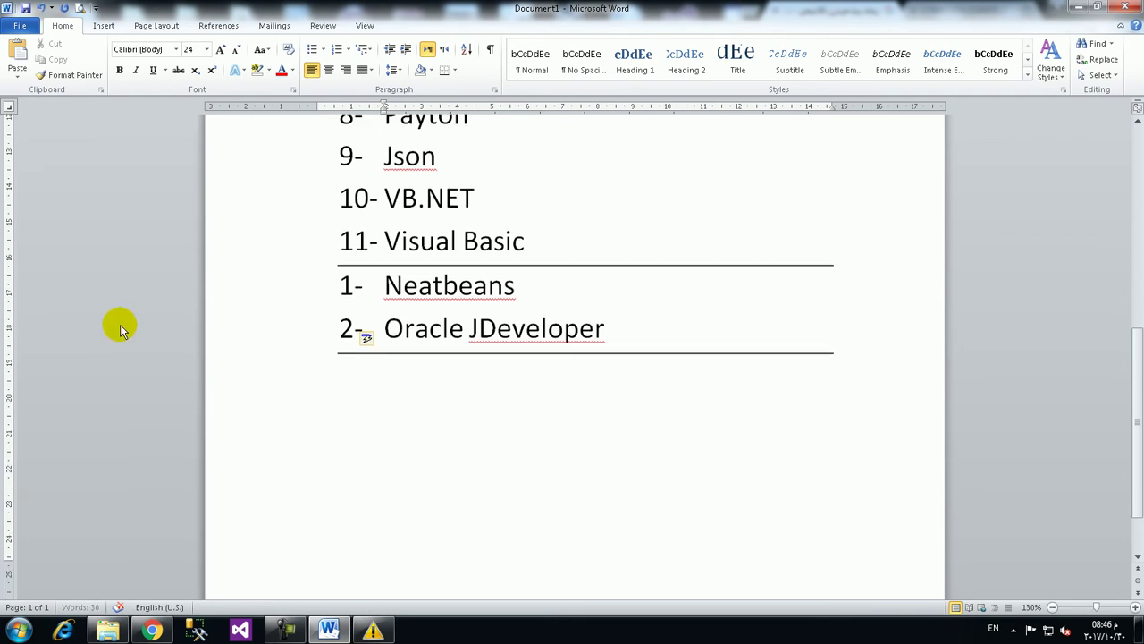
scroll(224, 330, down, 1)
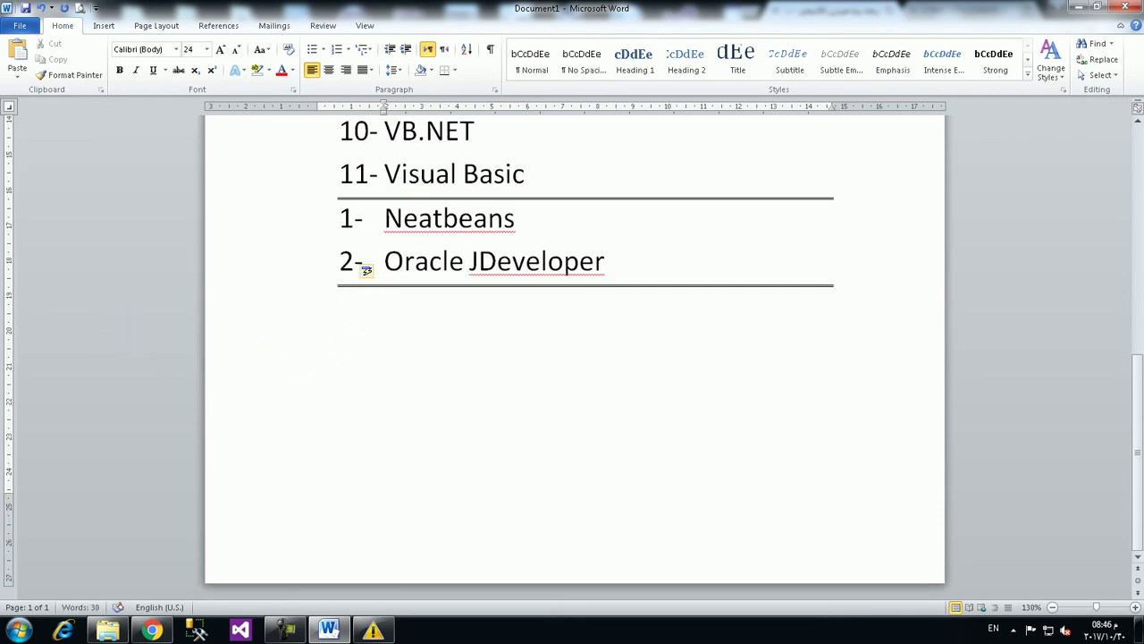
- Start a new page headed 'Basic Java:' with a bulleted line beneath it
key(ctrl+Return)
scroll(375, 286, down, 5)
key(Up)
text(1)
key(BackSpace)
text(Basic J)
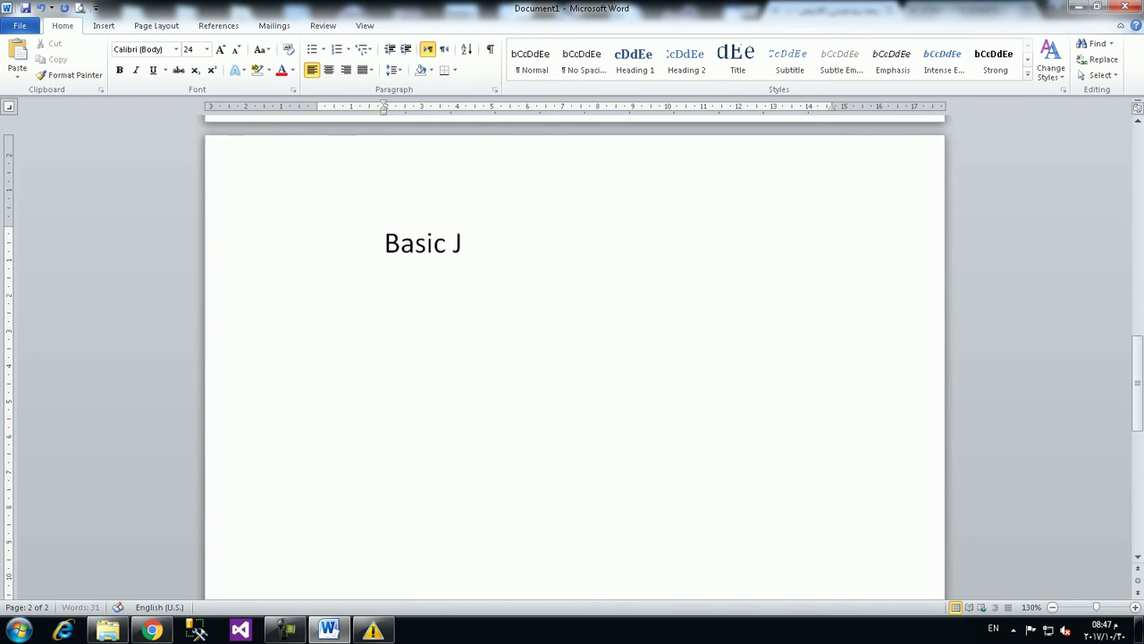
text(ava:)
key(Return)
key(ctrl+shift+l)
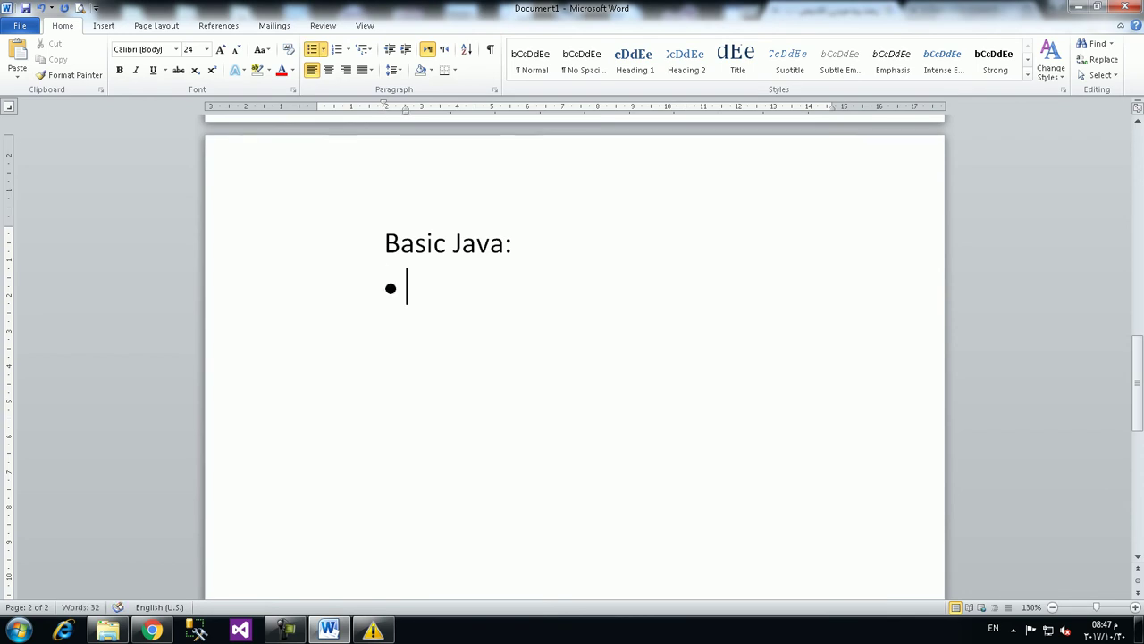
- Add the first bullet Variables, correcting the misspelling Varabiles
text(Varabiles)
key(Return)
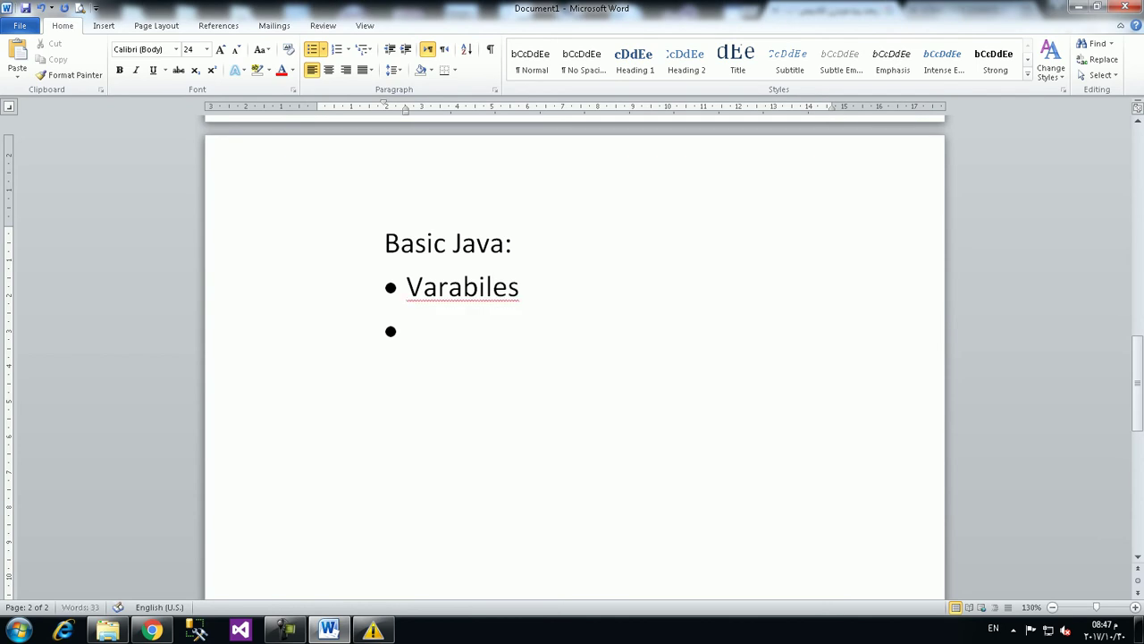
right_click(447, 289)
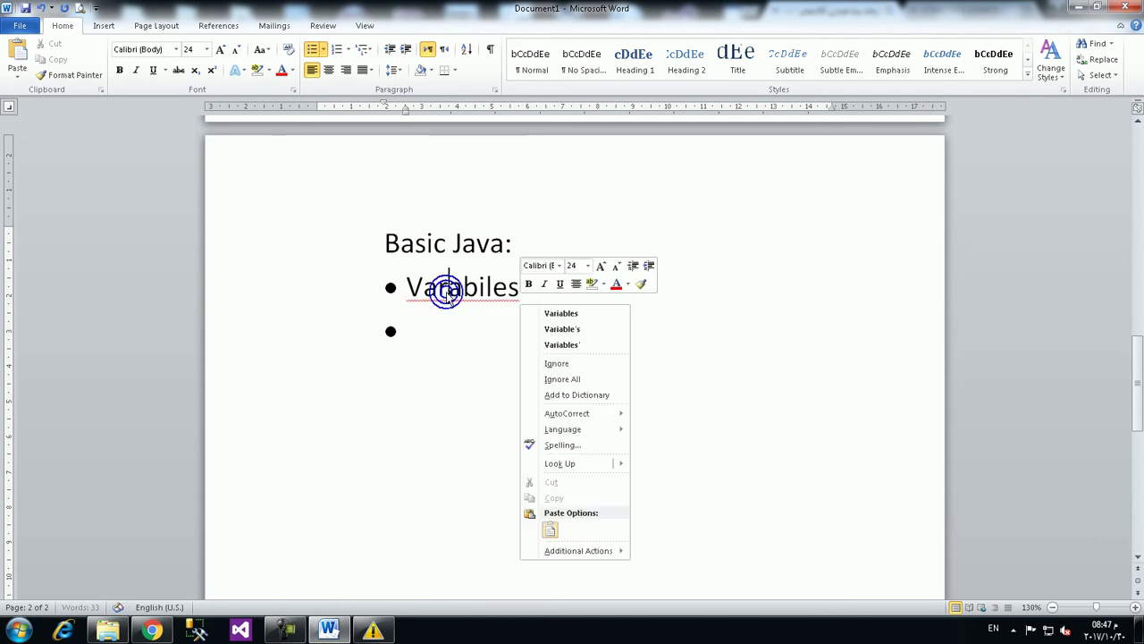
click(559, 311)
click(560, 311)
- Add bullets Controls ( If – Switch ), Loop and Array, then end the bulleted list
text(Controls ()
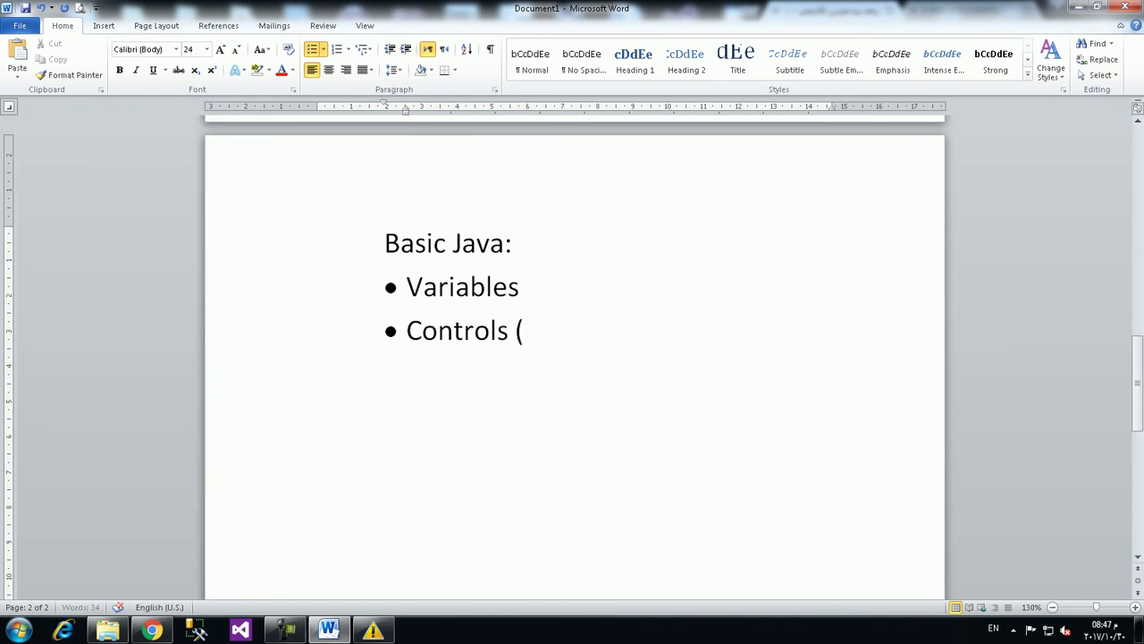
text( -)
text( Switch ))
key(Return)
text(Loop)
key(Return)
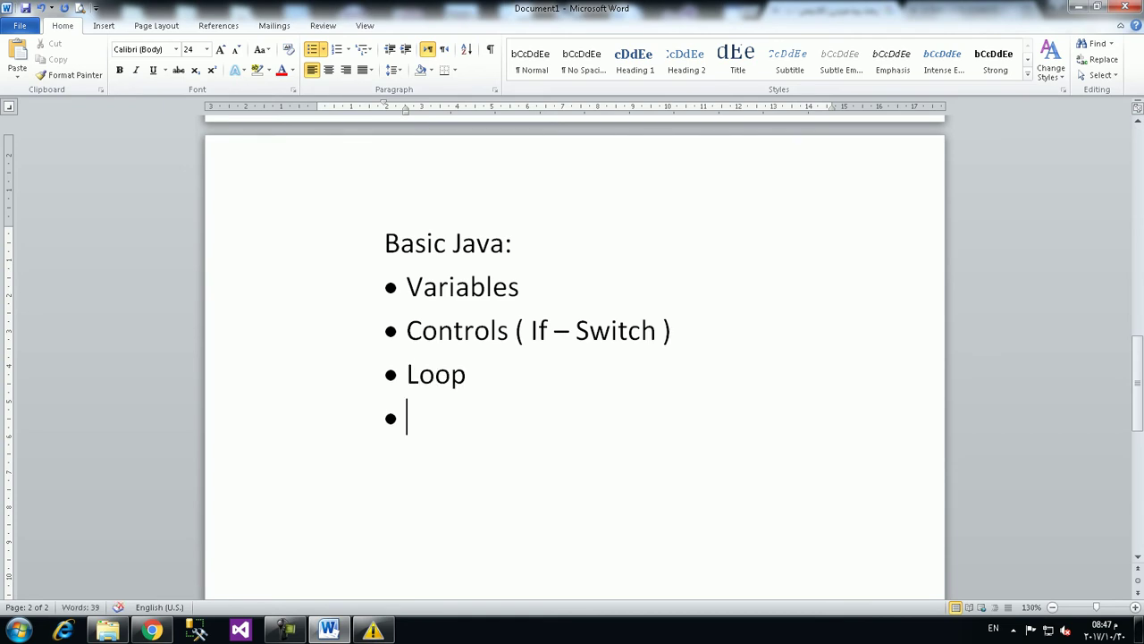
text(Array)
key(Return)
key(BackSpace)
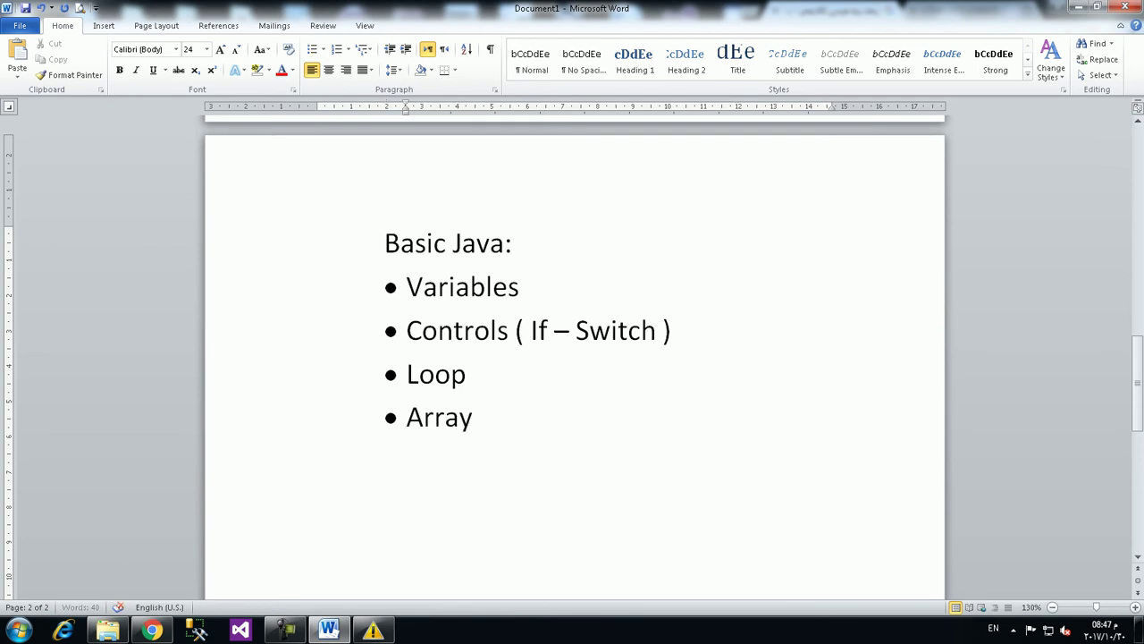
text(*)
key(BackSpace)
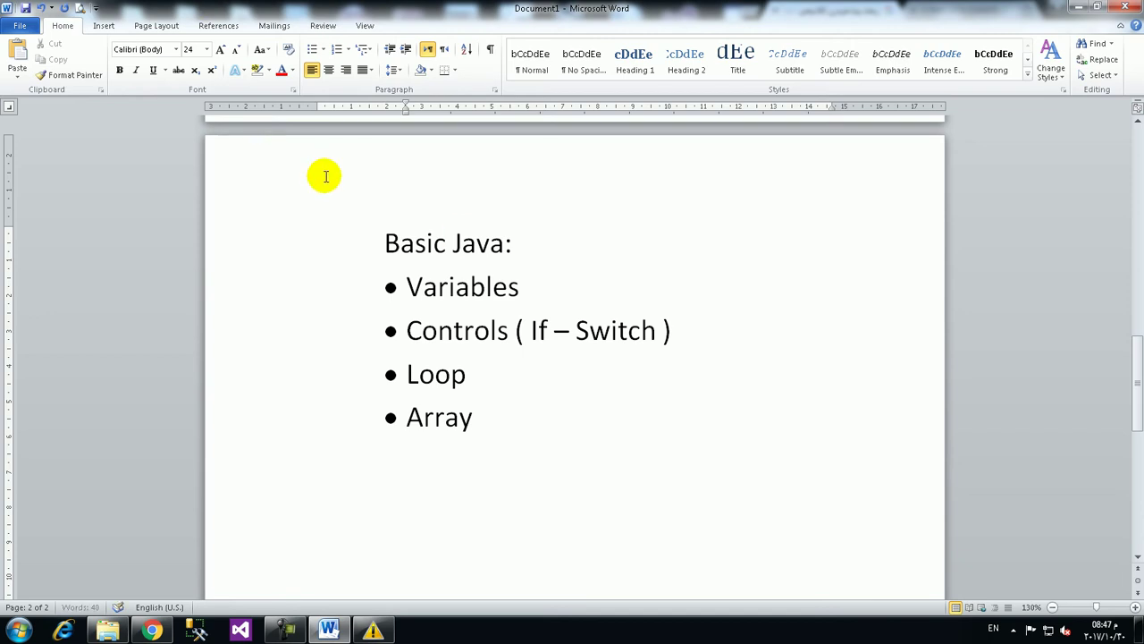
- Prefix Basic Java with = and add a plain =OOP line after the Array bullet
click(375, 238)
text(=)
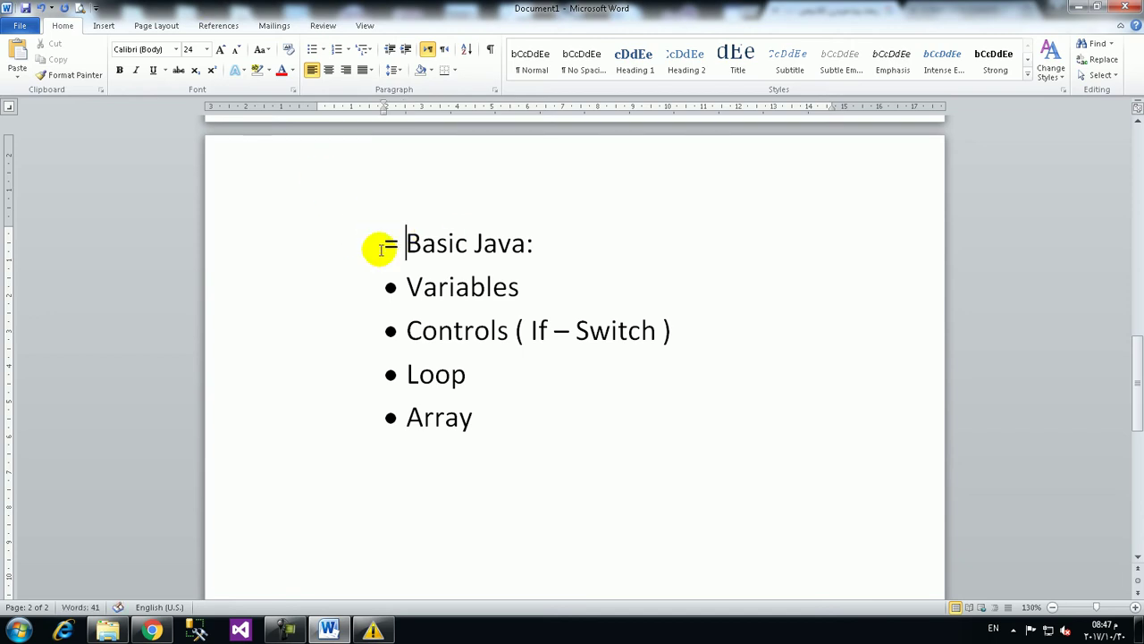
click(471, 421)
key(Return)
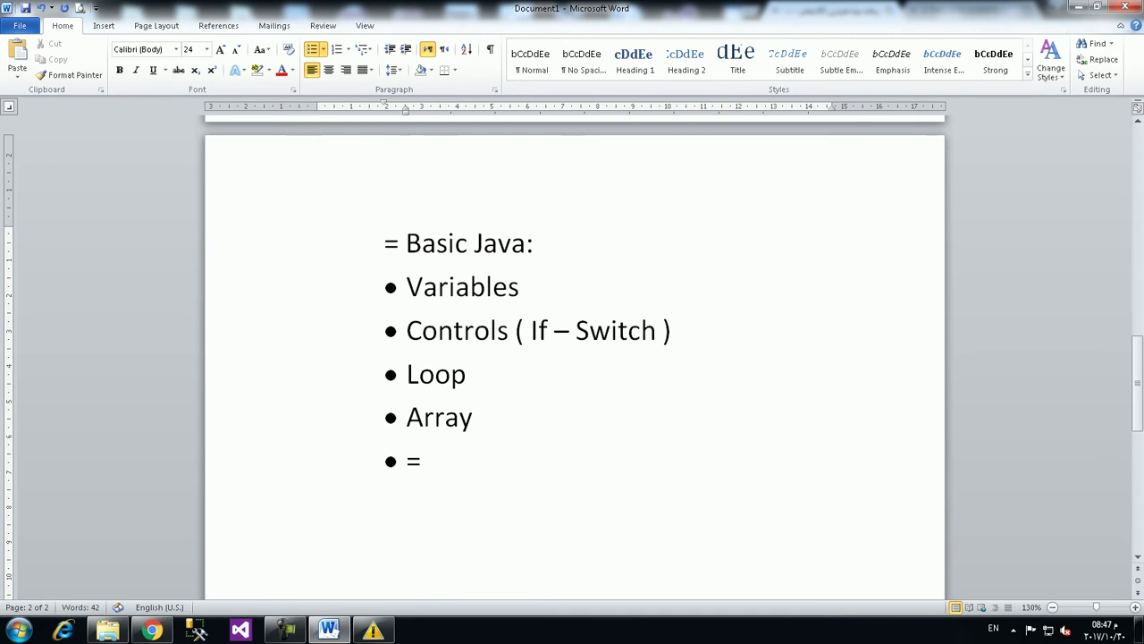
key(Home)
key(BackSpace)
key(End)
text(OOP)
key(Return)
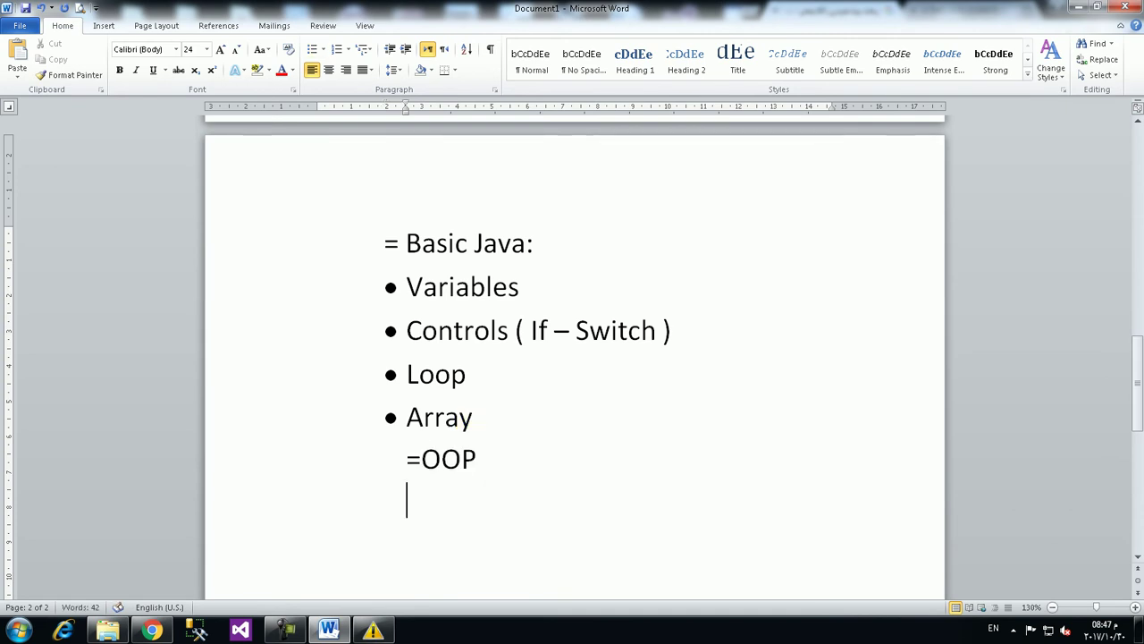
- List Class, Constractor and Method / Function / Procedure as bullets under =OOP
text(*)
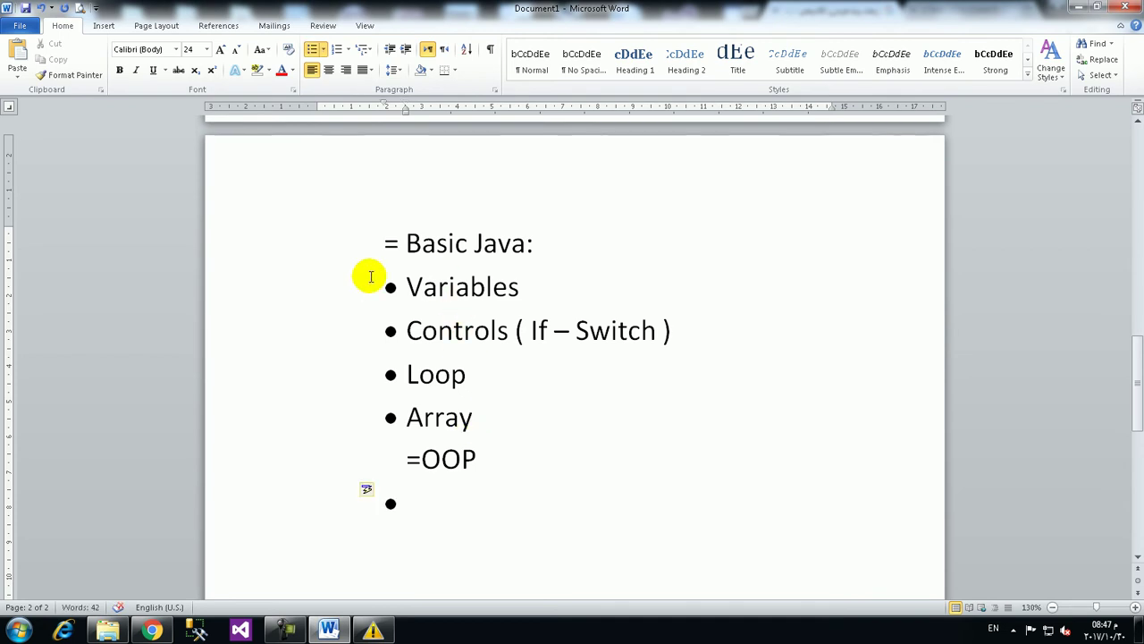
click(406, 286)
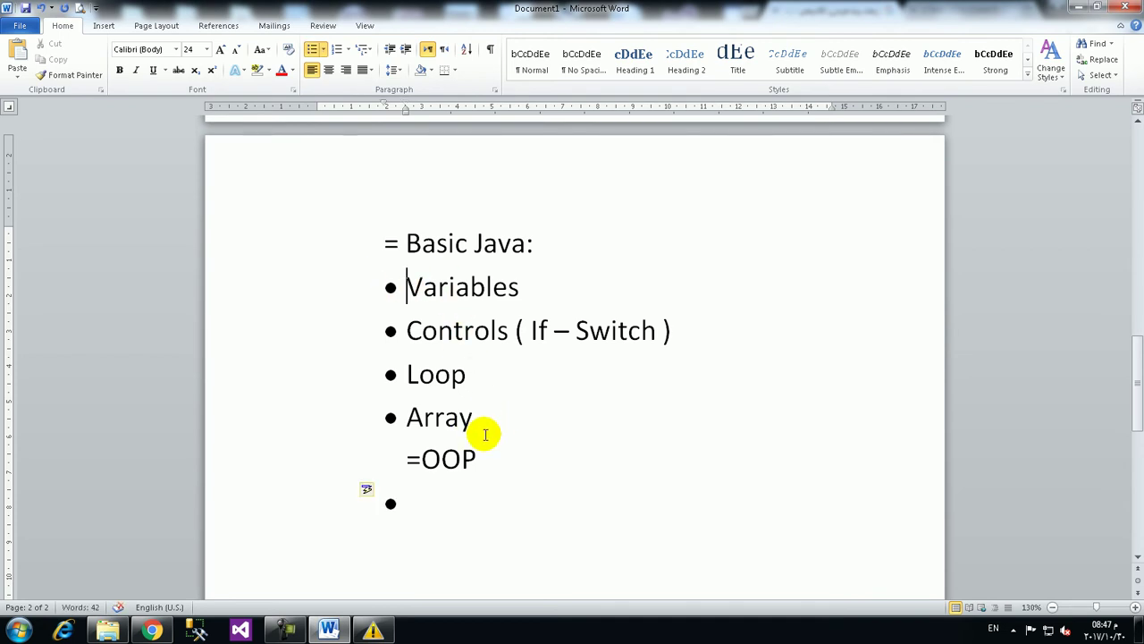
double_click(434, 497)
key(shift+Return)
key(BackSpace)
text(Class)
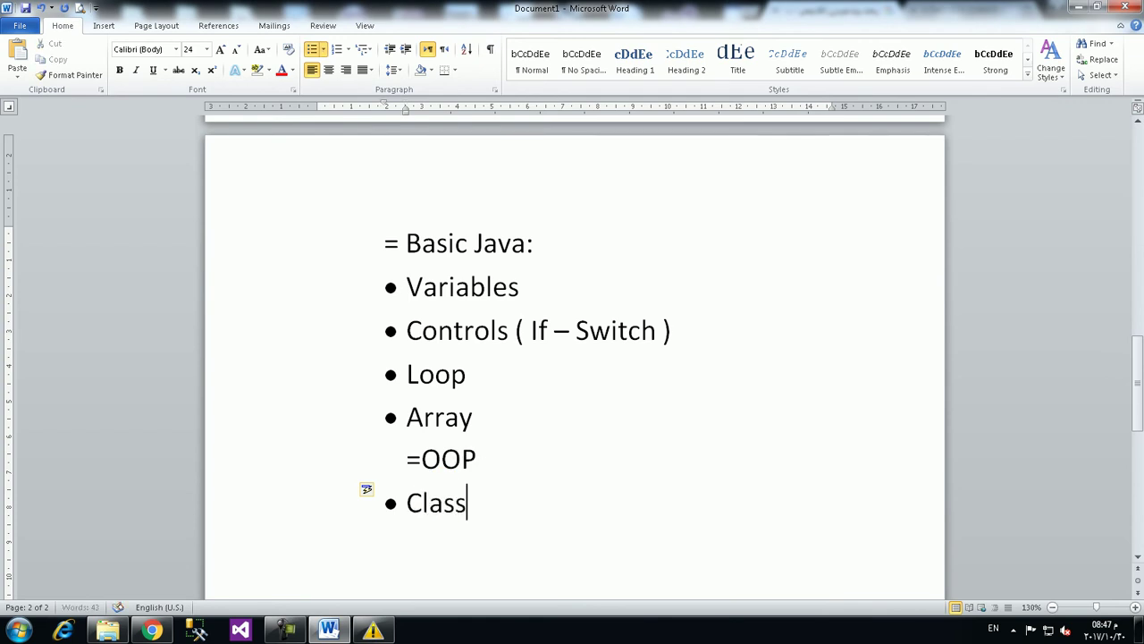
key(Return)
text(Constractor)
key(Return)
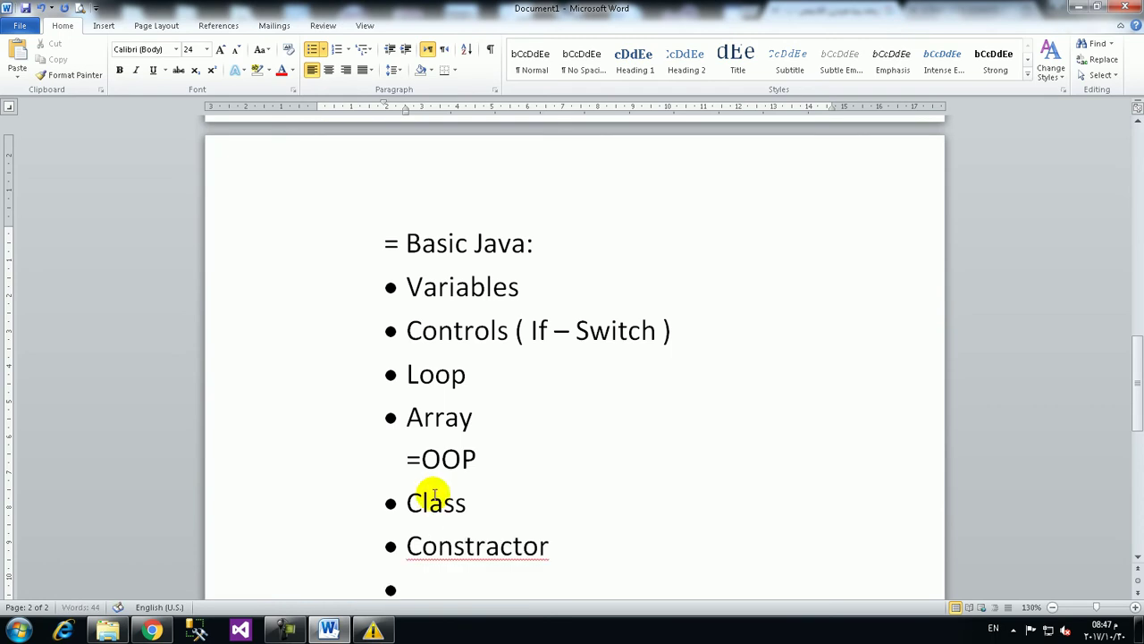
text(Method / Function / Procedure)
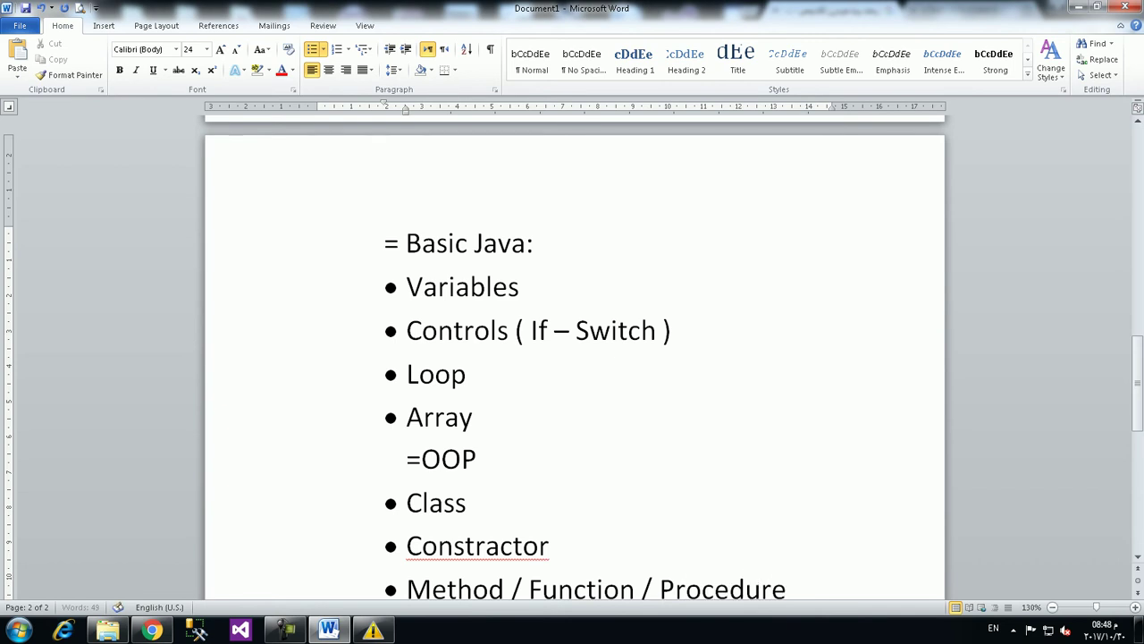
key(Return)
scroll(581, 366, down, 3)
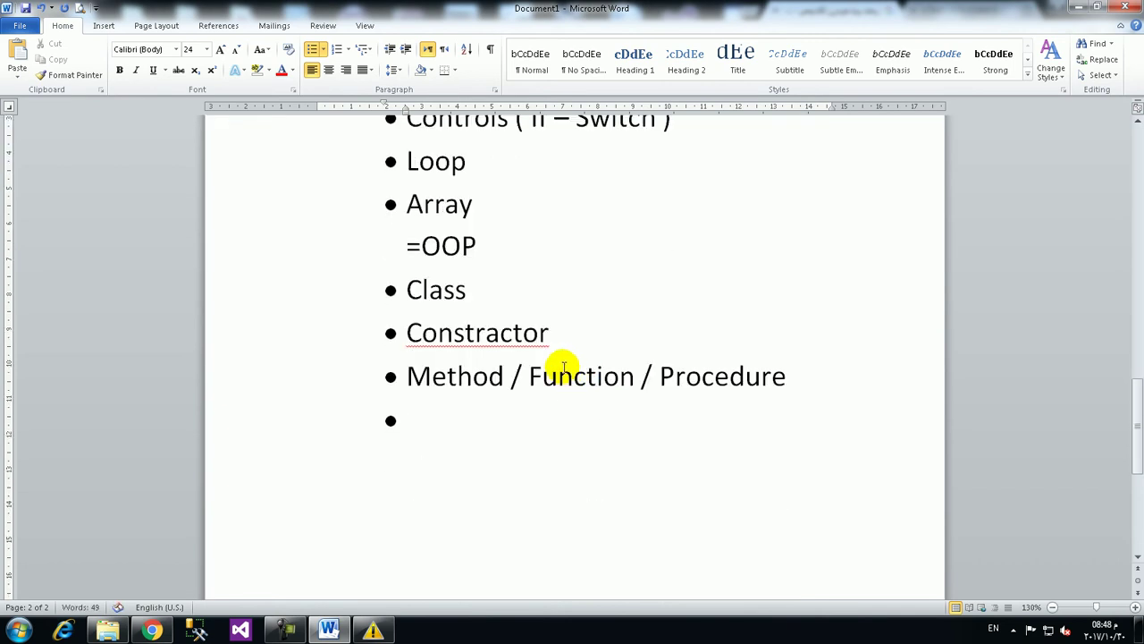
- Correct Constractor to Constructor and add an Inheritance bullet at the end of the list
right_click(526, 333)
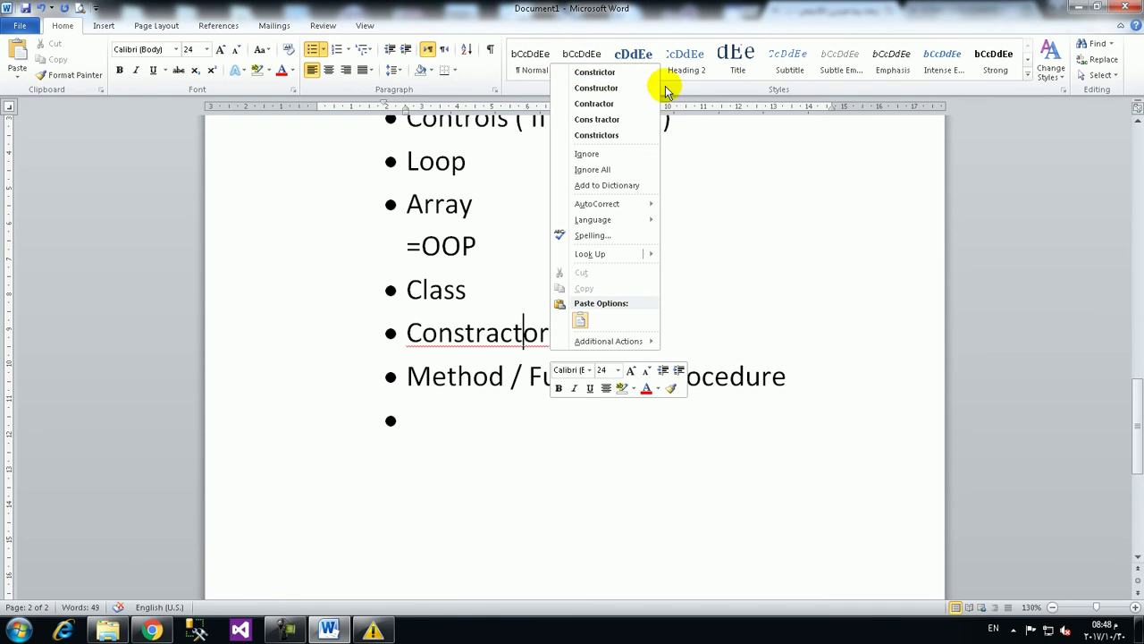
click(630, 88)
double_click(439, 417)
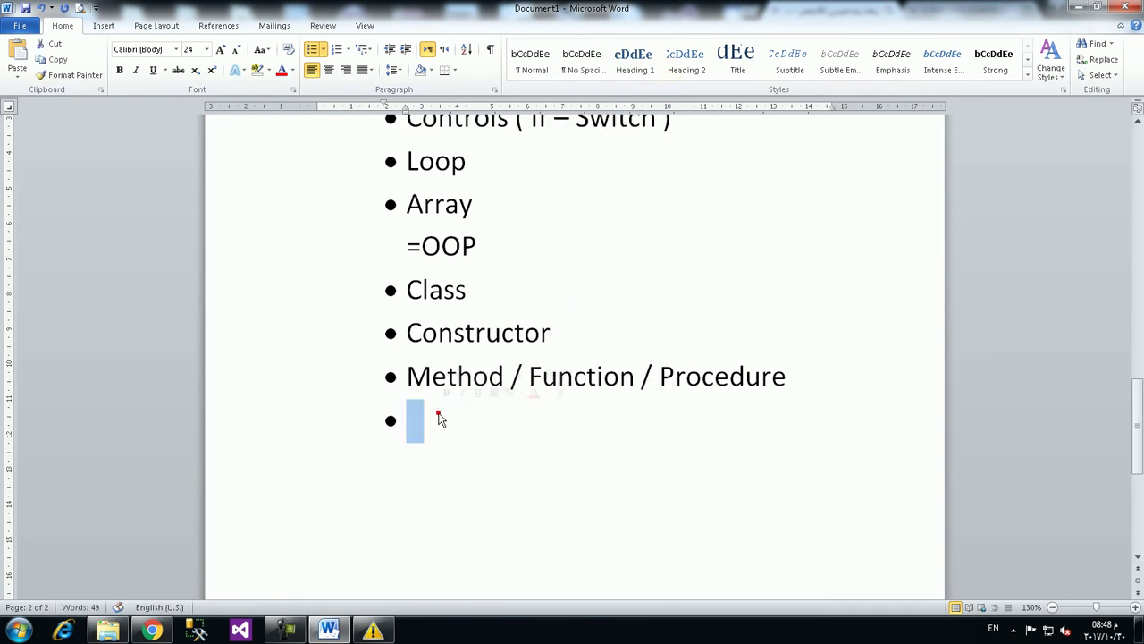
click(461, 408)
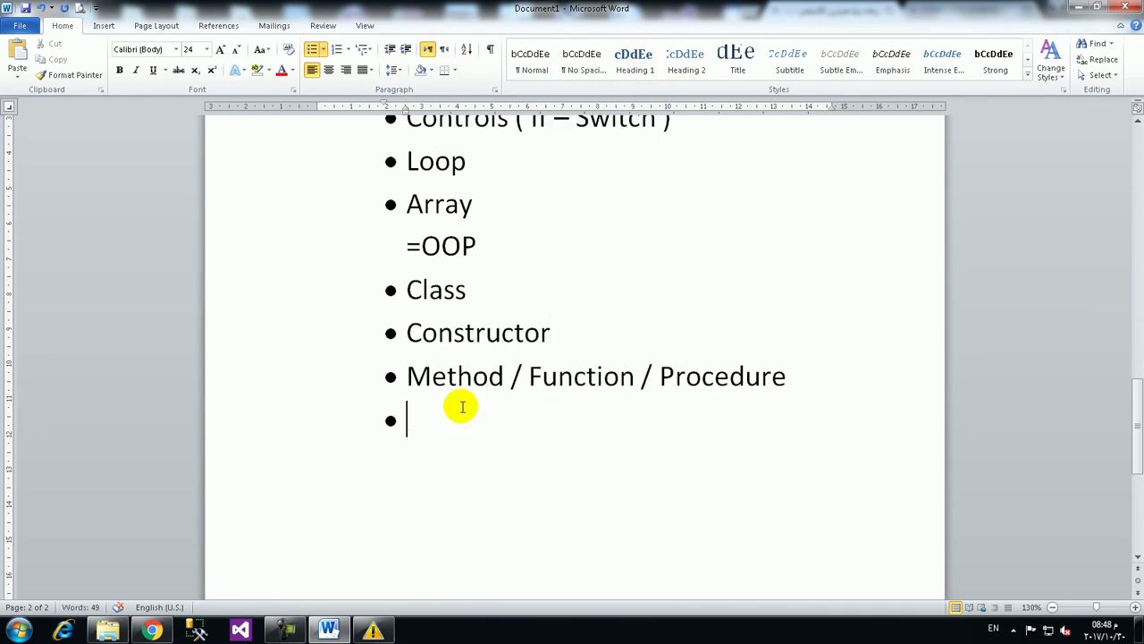
text(Inhertince)
key(Return)
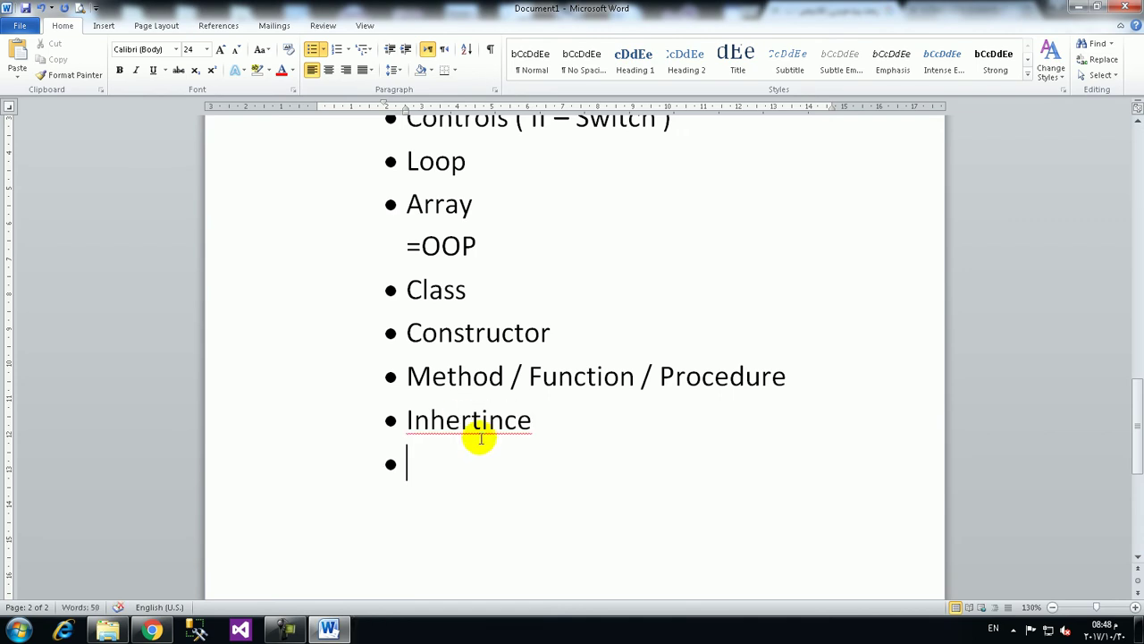
right_click(483, 420)
click(579, 206)
- Add an Overlap bullet below Inheritance
key(Down)
text(Over lapping)
key(BackSpace)
key(BackSpace)
key(BackSpace)
key(BackSpace)
key(Left)
key(Left)
key(Left)
key(BackSpace)
key(Right)
key(Right)
key(Right)
key(Return)
- Close the bullets with an equals-sign border line and add a File line below it
key(BackSpace)
text(======\)
key(BackSpace)
text(=)
key(Return)
text(File)
key(Return)
- Insert a Random bullet right after Array
scroll(461, 226, up, 2)
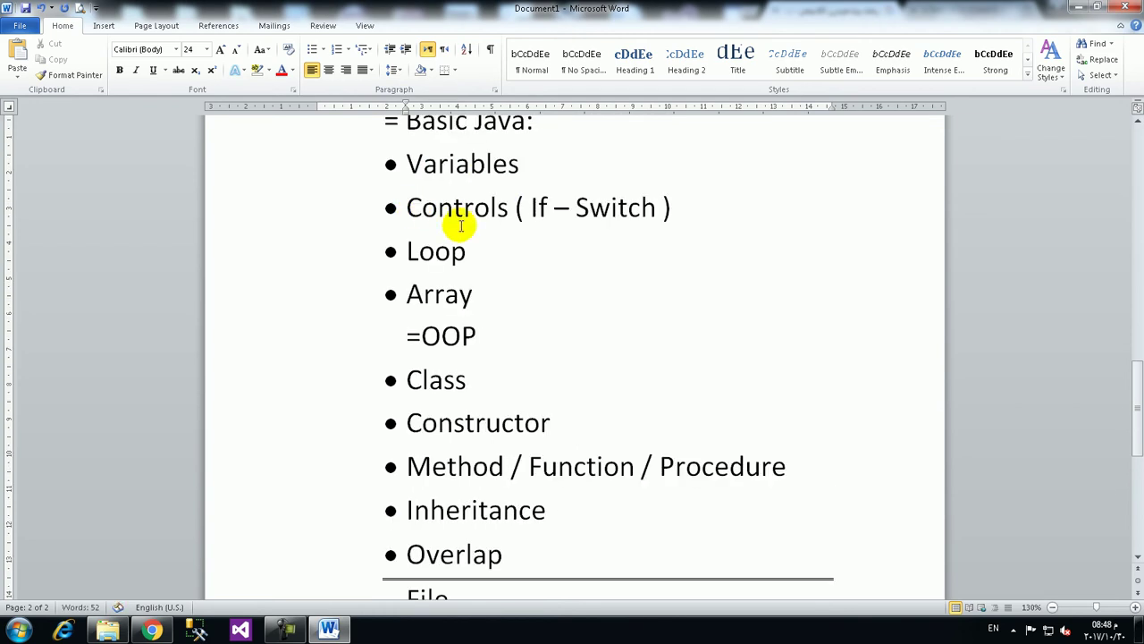
scroll(488, 268, up, 2)
double_click(496, 395)
click(482, 385)
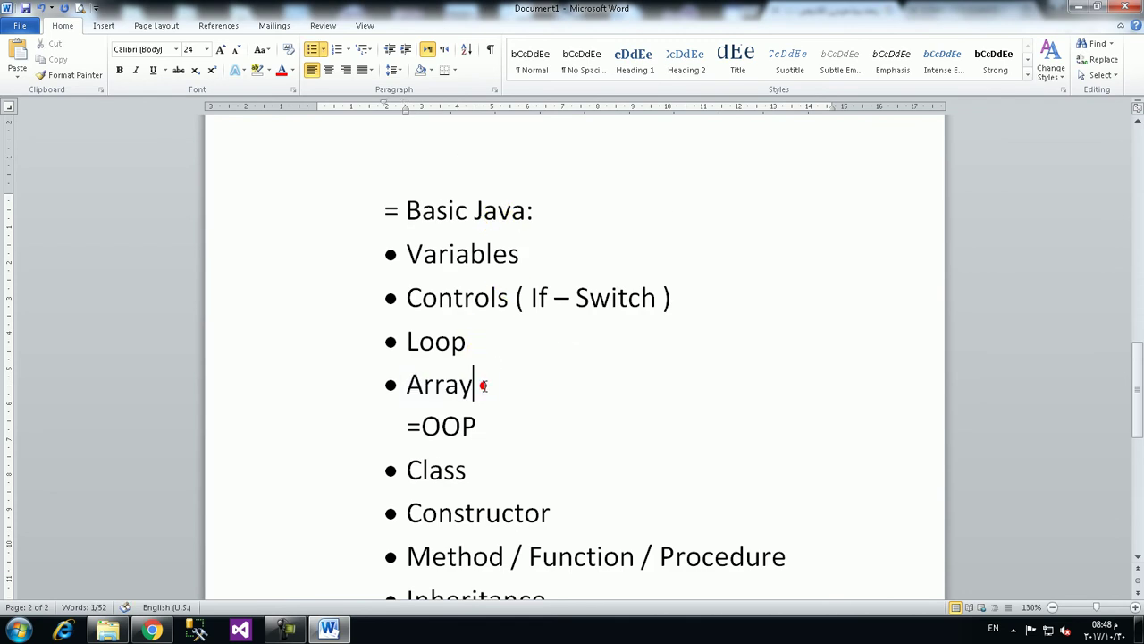
key(Return)
text(Random)
right_click(437, 386)
- Put a double border under File, then a Graphics line closed by another border
scroll(441, 464, down, 2)
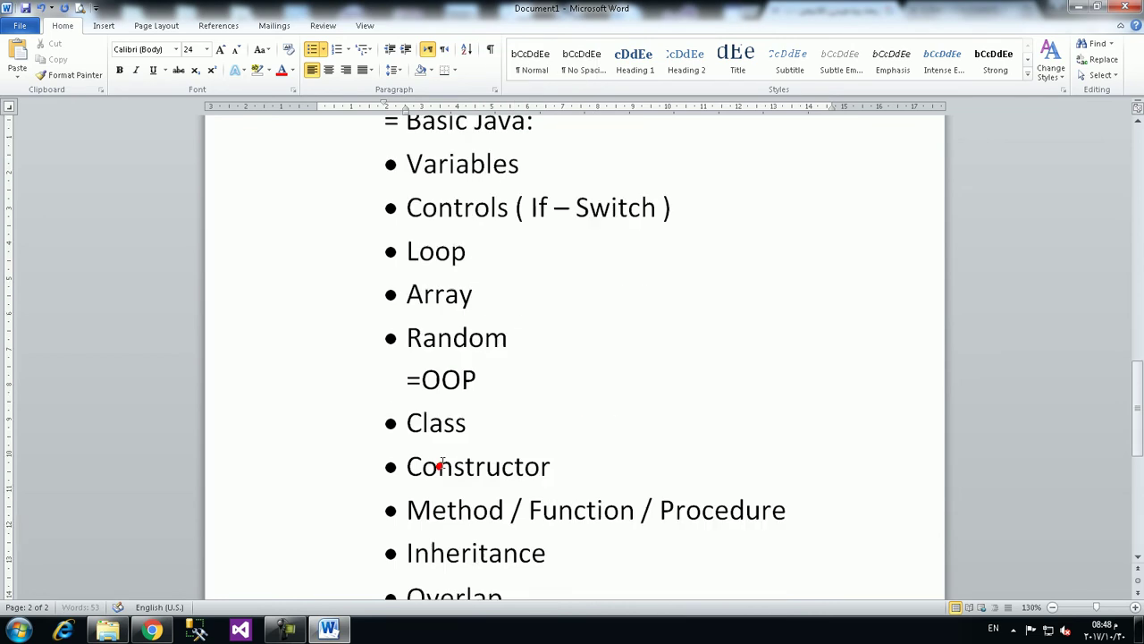
scroll(441, 464, down, 5)
text(=================\)
key(BackSpace)
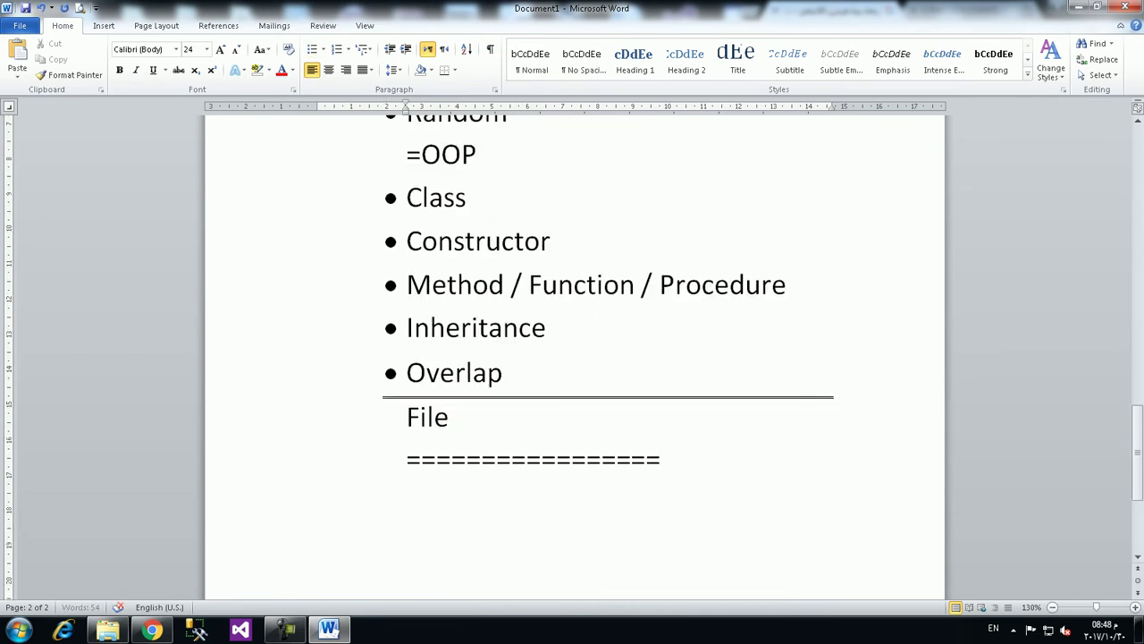
key(Return)
text(Graphics)
key(Return)
text(===)
key(Return)
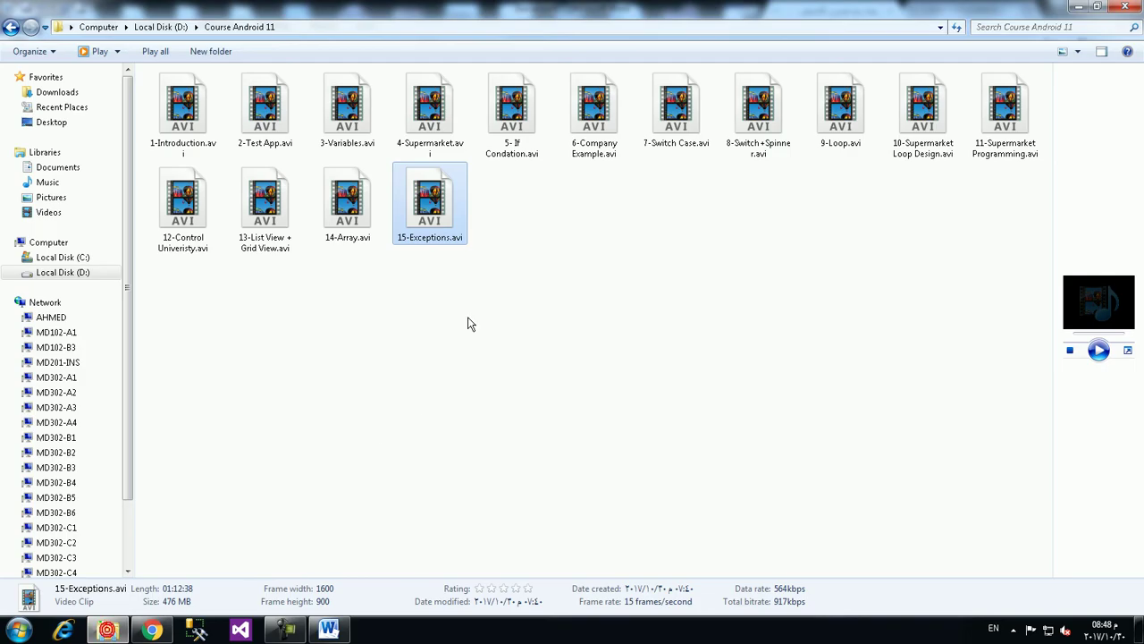
- Browse Local Disk (D:) into the Java Course folder, then return to the Word document
click(107, 630)
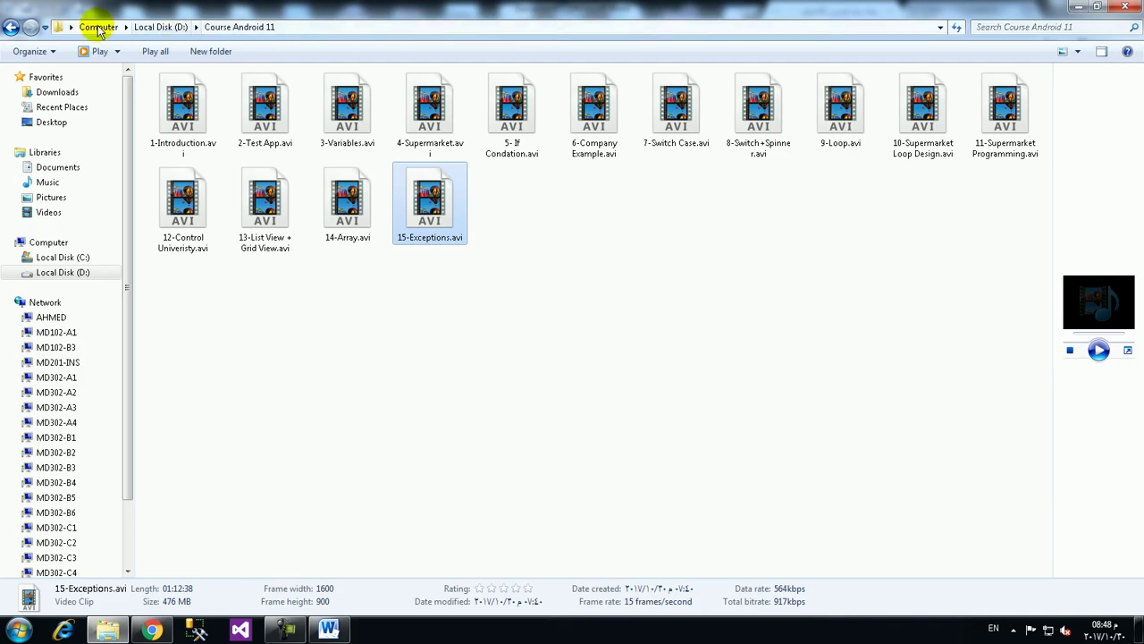
click(161, 27)
click(640, 327)
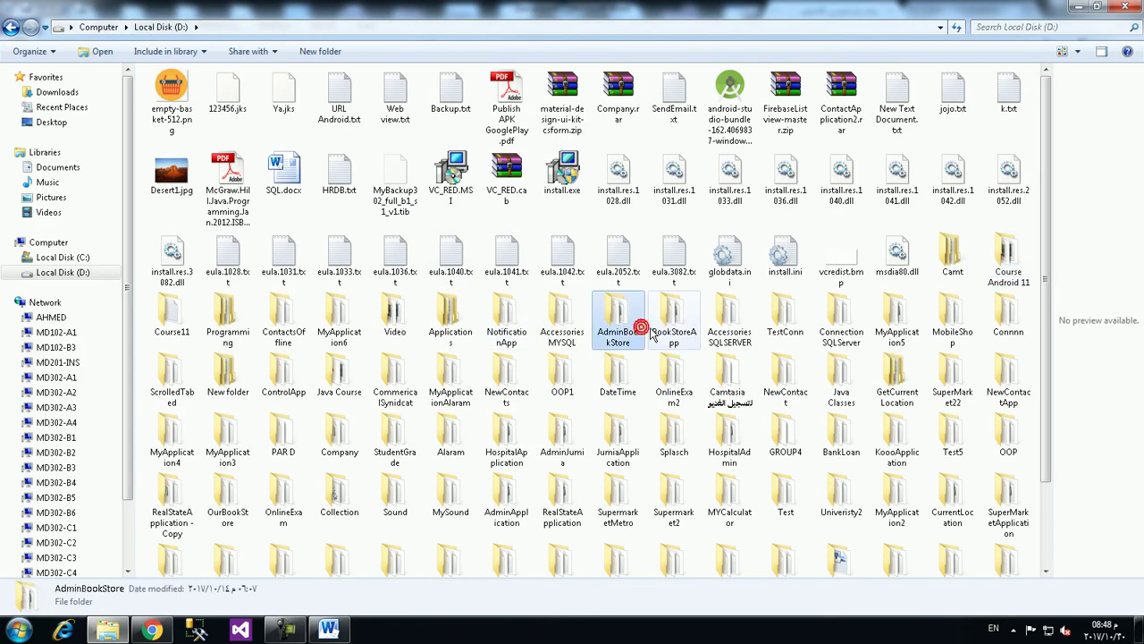
key(c)
key(c)
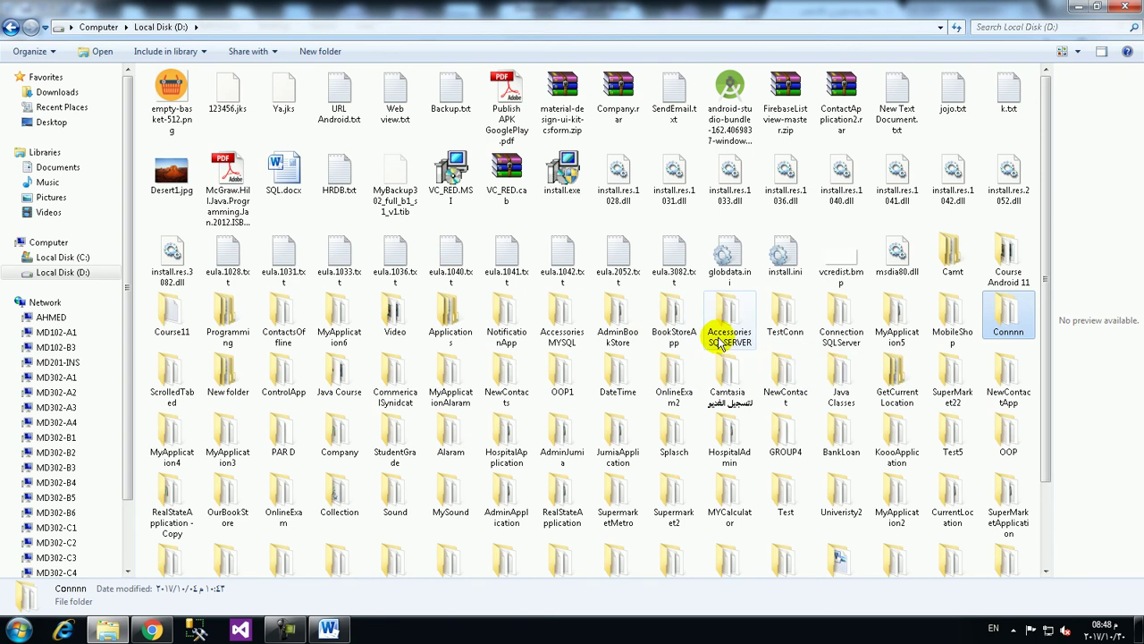
key(c)
key(c)
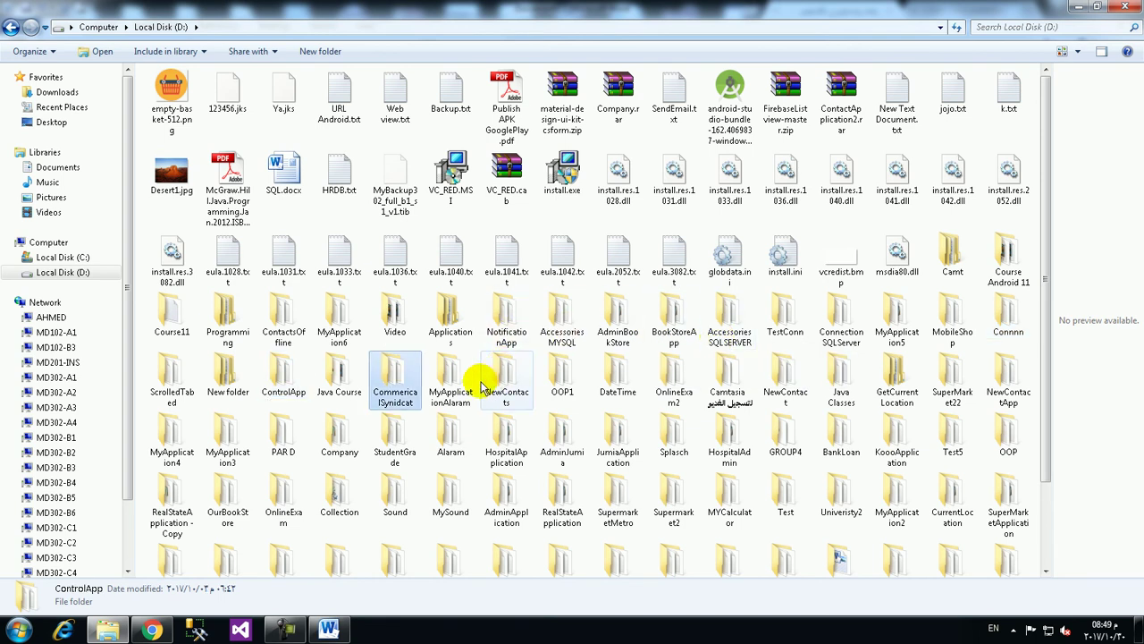
double_click(341, 376)
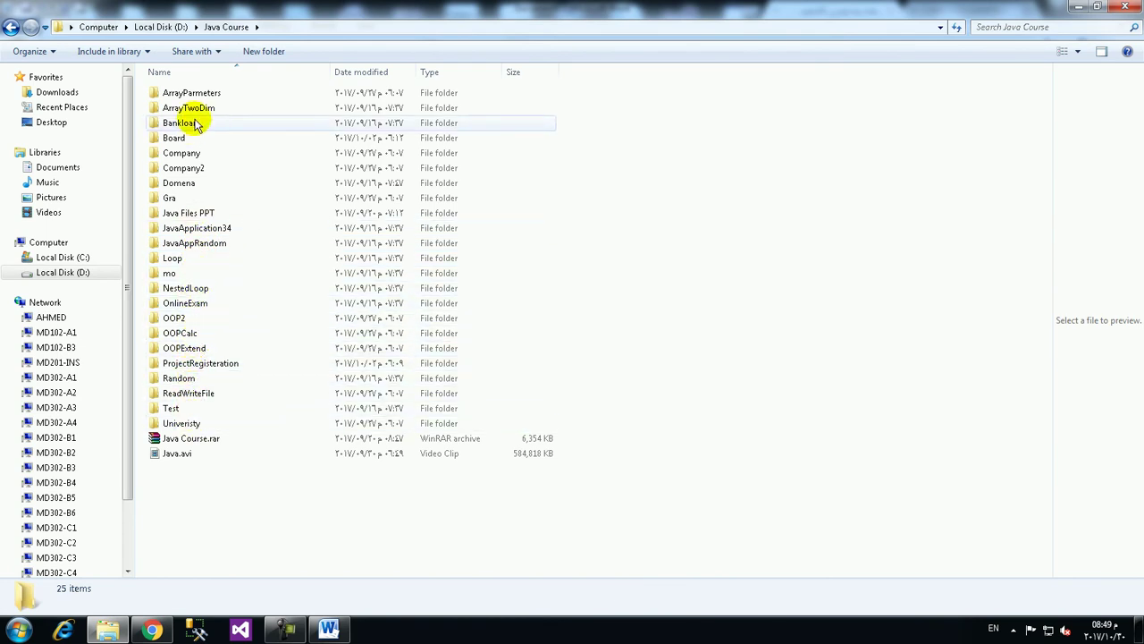
click(301, 630)
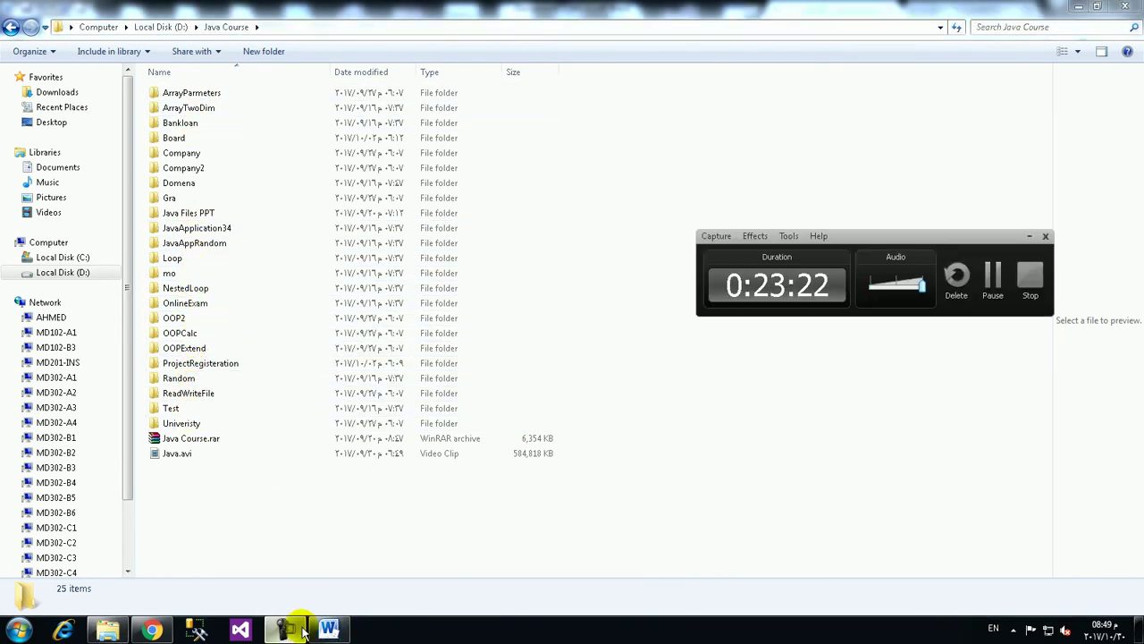
click(329, 631)
- Strip the = and list indent from =OOP so it reads as a plain OOP heading
double_click(566, 510)
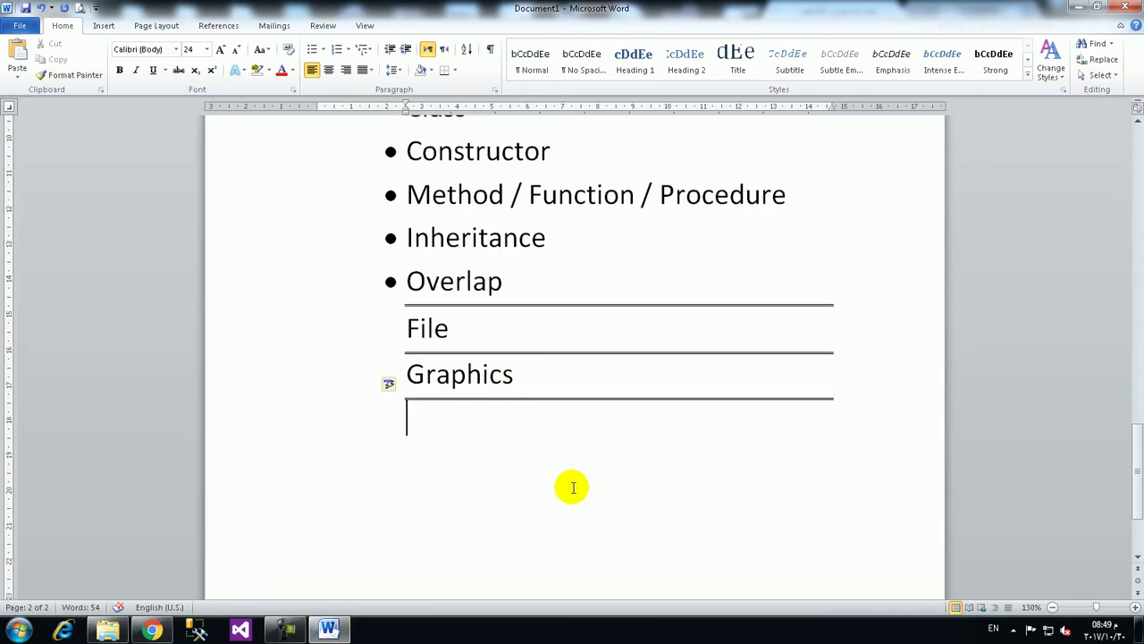
scroll(574, 465, up, 2)
scroll(545, 373, up, 2)
click(447, 242)
key(Left)
key(BackSpace)
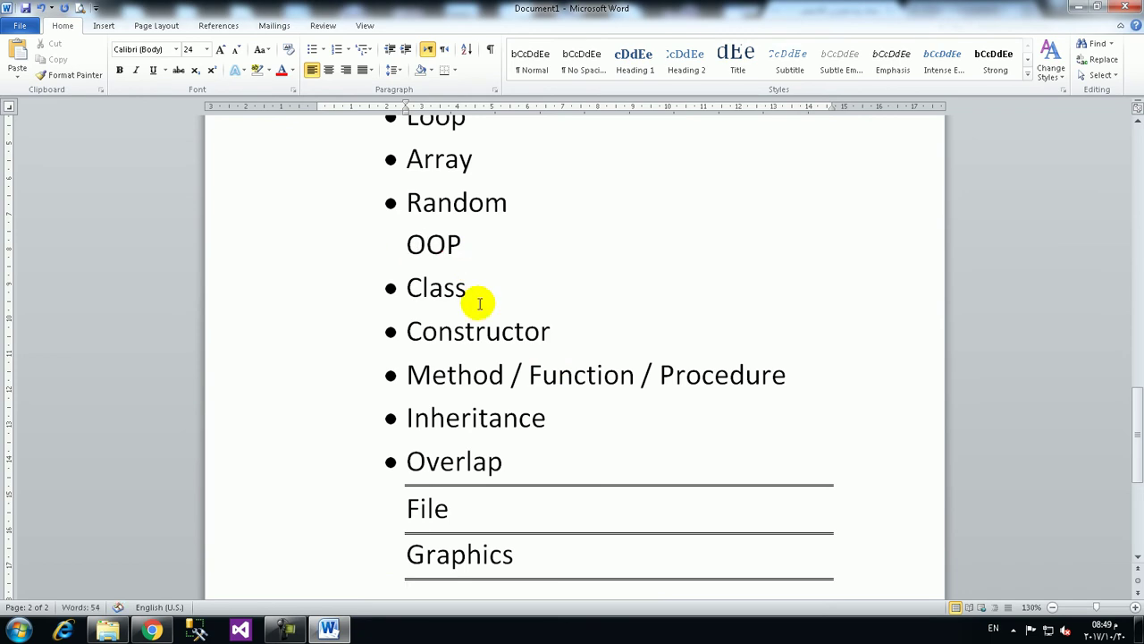
key(BackSpace)
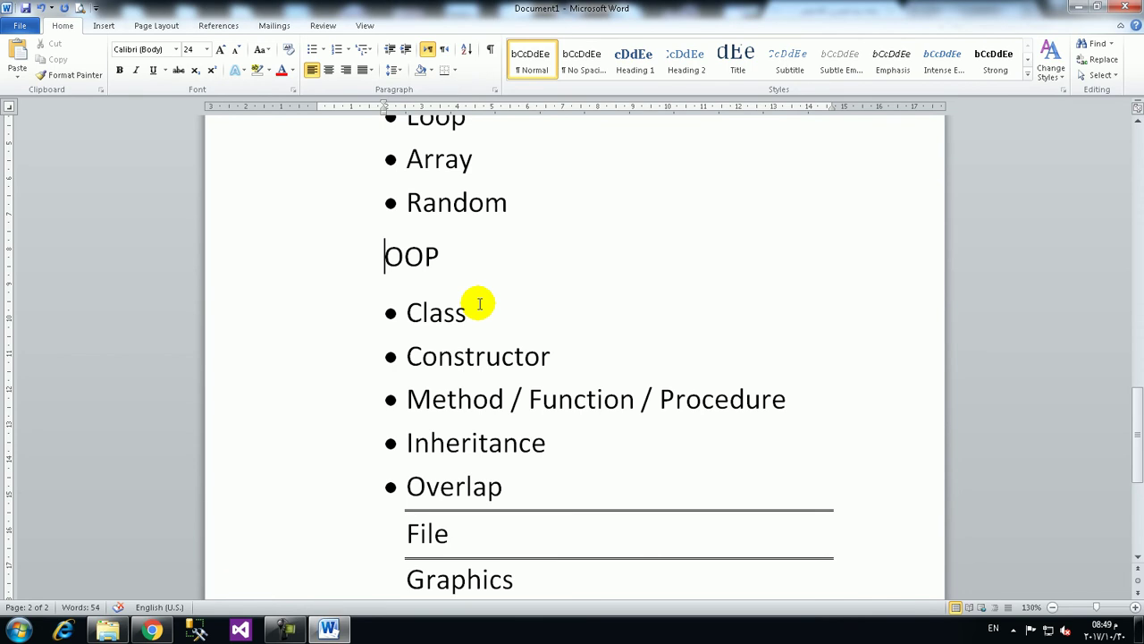
key(Down)
key(ctrl+End)
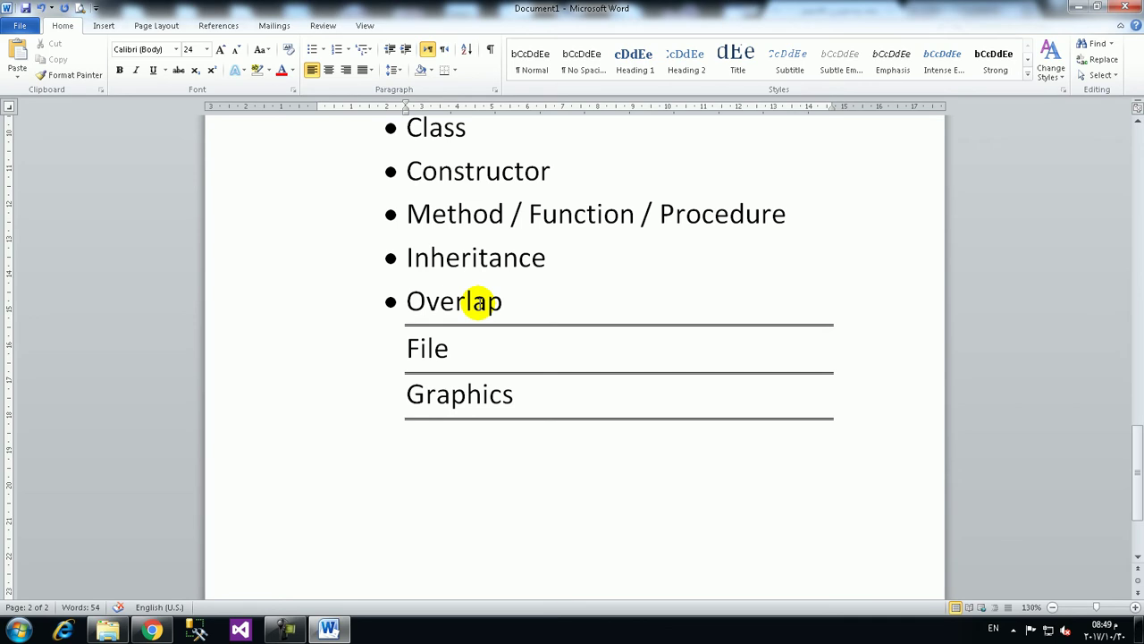
- Add a Database line under Graphics followed by numbered item 1- Oracle and an empty item 2
text(Database)
key(Return)
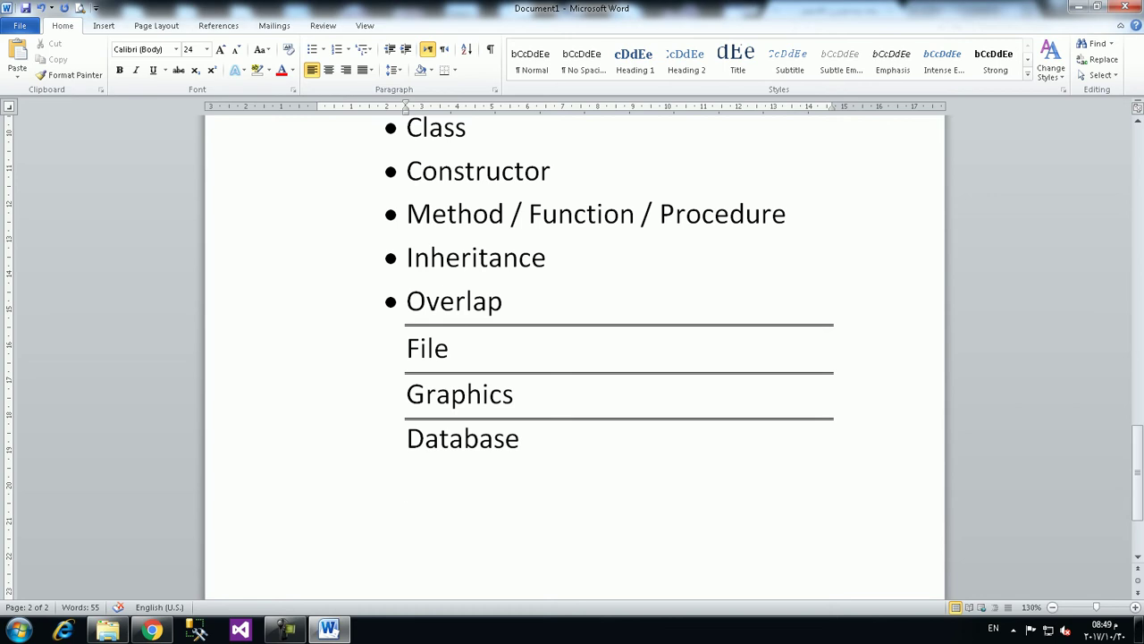
key(Up)
key(Return)
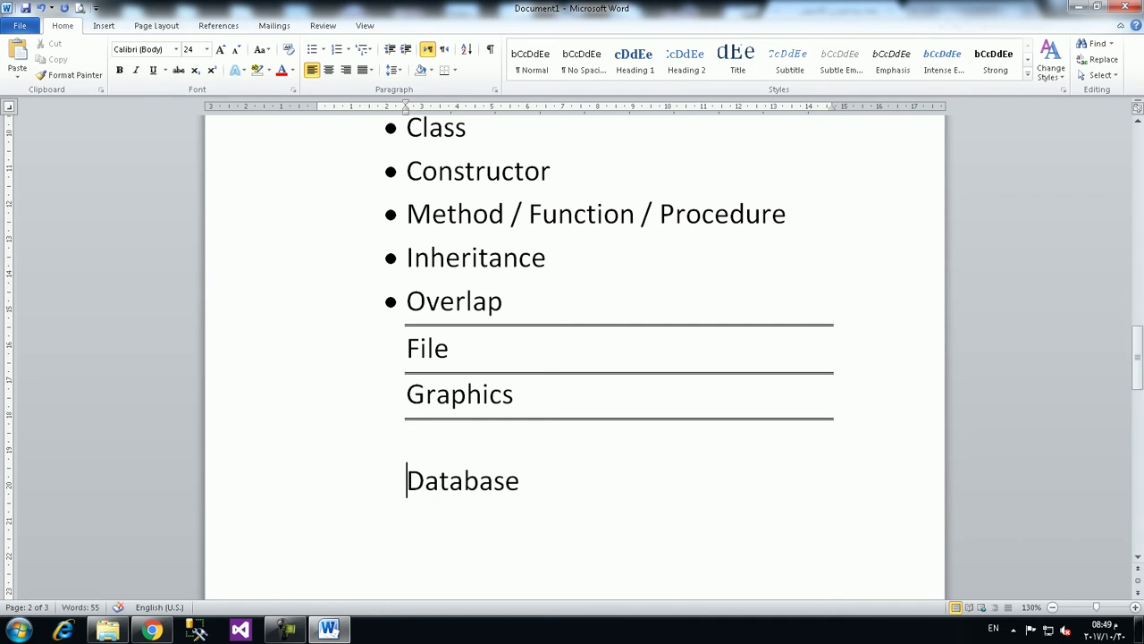
key(BackSpace)
key(Down)
text(1-   Oracle)
key(Return)
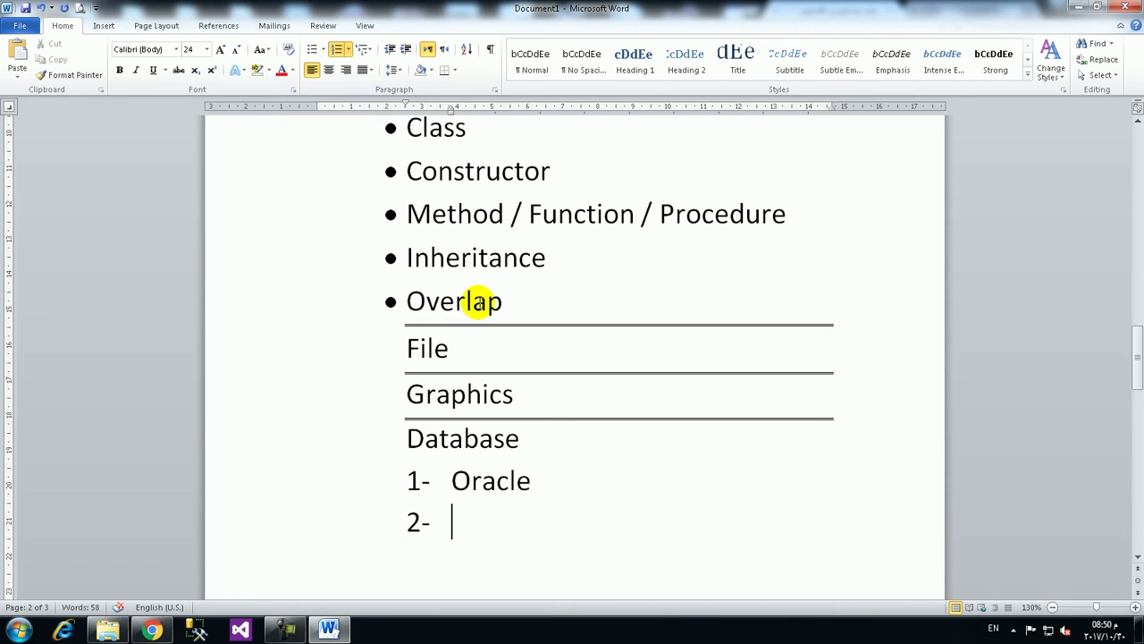
scroll(409, 179, up, 3)
scroll(391, 158, up, 3)
scroll(380, 185, down, 5)
scroll(380, 185, down, 3)
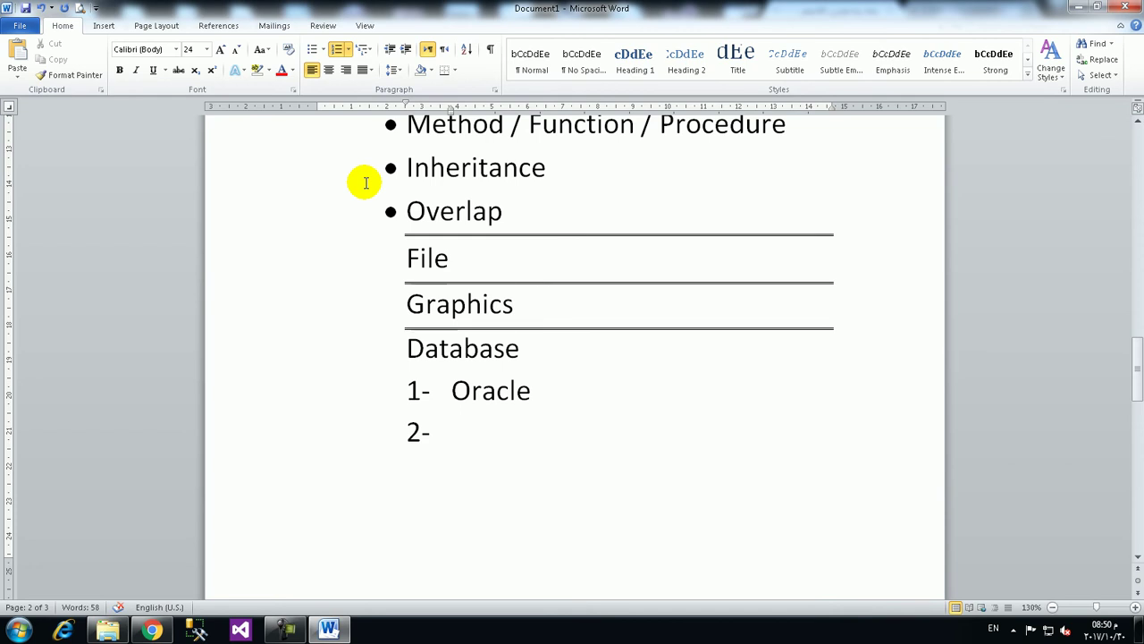
click(877, 331)
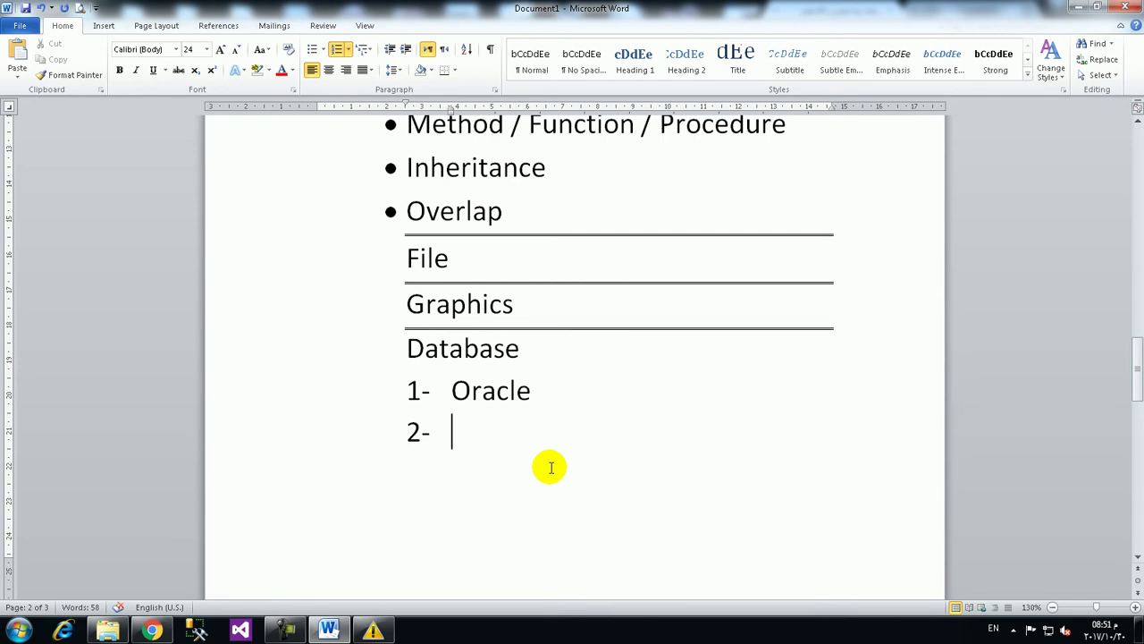
- Insert 'Analysis' as Database item 1 above Oracle, correcting the misspelling via spelling suggestions
key(Return)
key(Up)
text(Anaylsis)
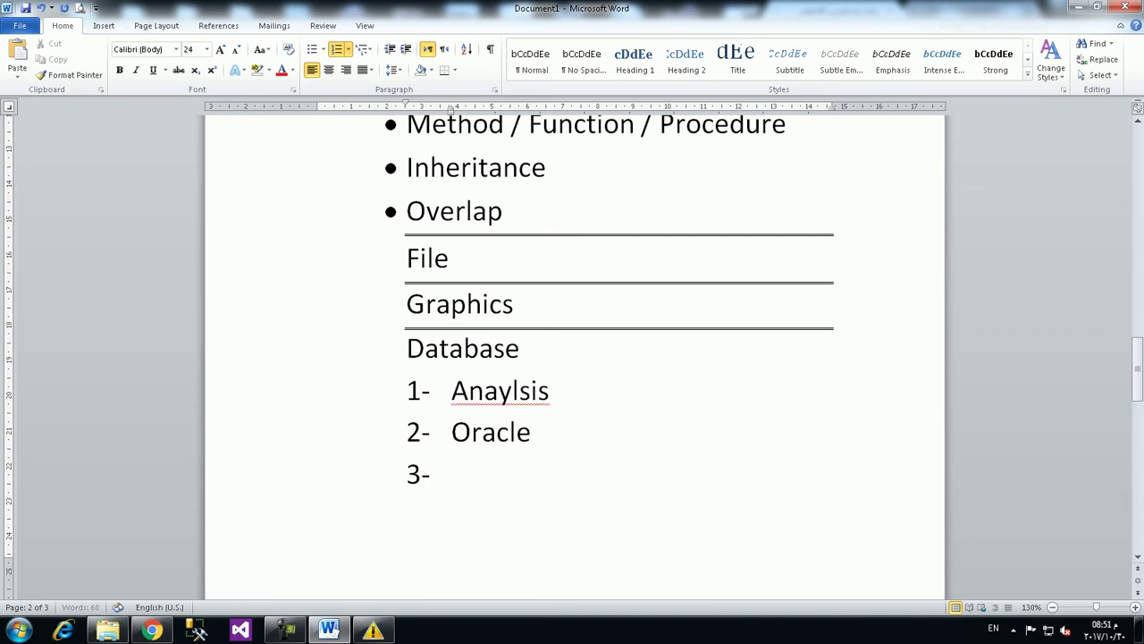
right_click(508, 391)
click(601, 178)
- Change item 2 to read 'Design DB Using Oracle'
click(465, 469)
click(450, 432)
text(Design DB Using)
- Type item 3 'Connect between neatbeans(Java) with Oracle' and place the cursor inside 'neatbeans'
click(452, 474)
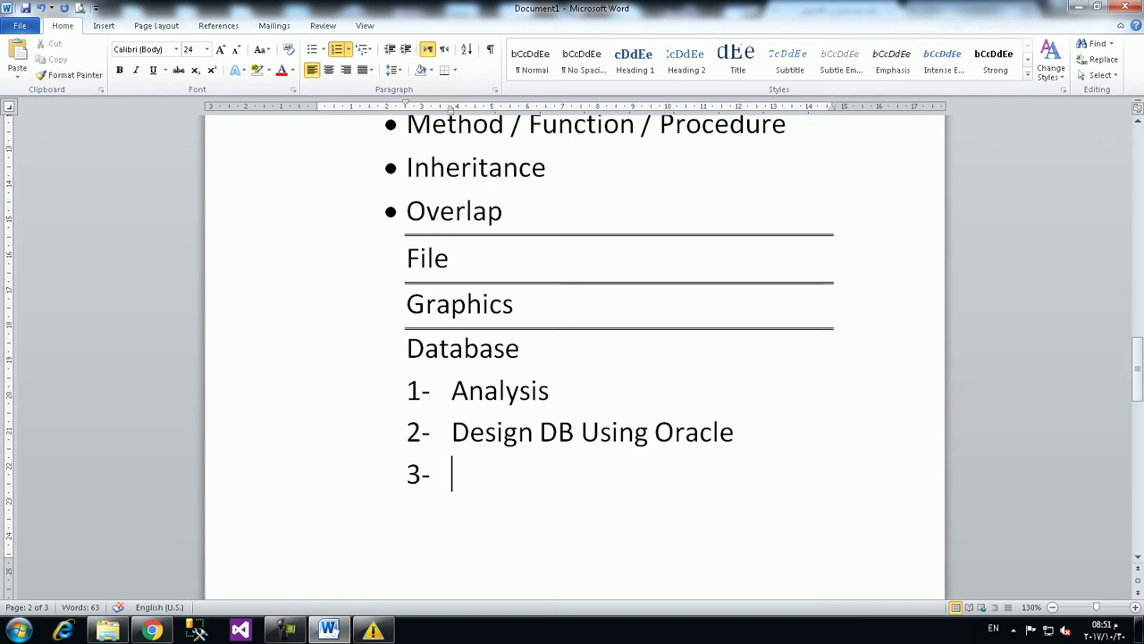
text(Connect)
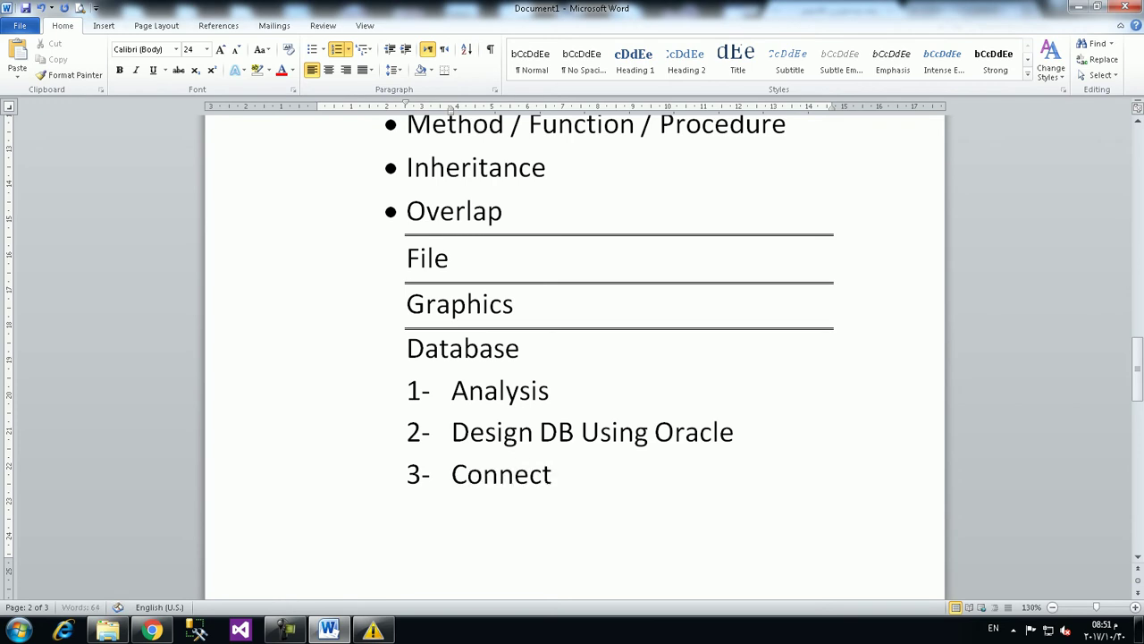
text( between neatbeans(Java) )
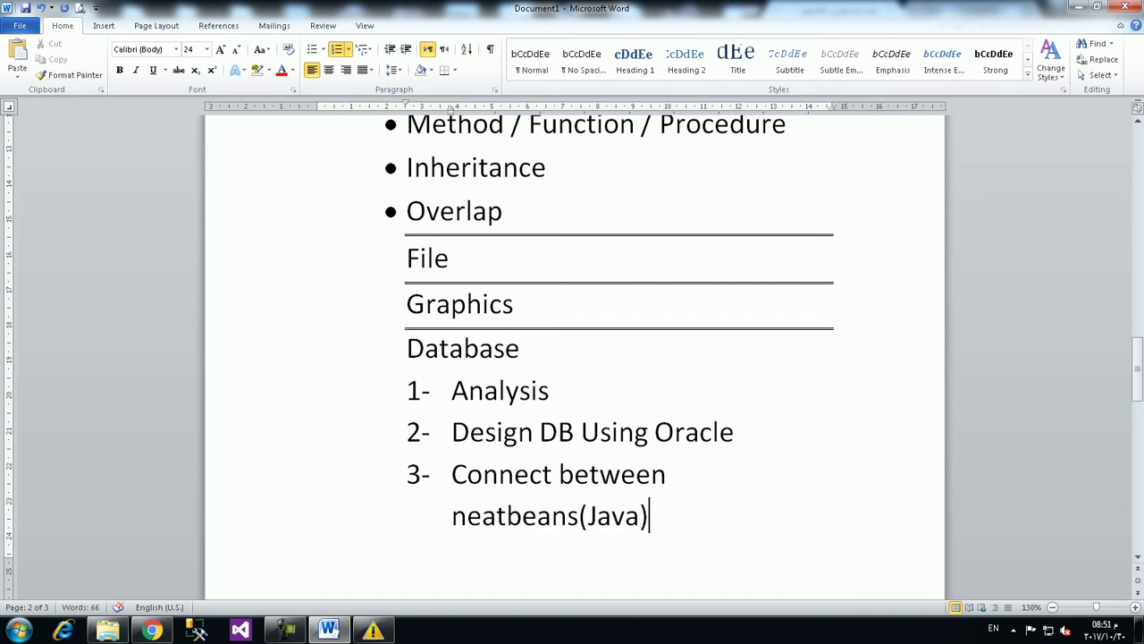
text(with Oracle)
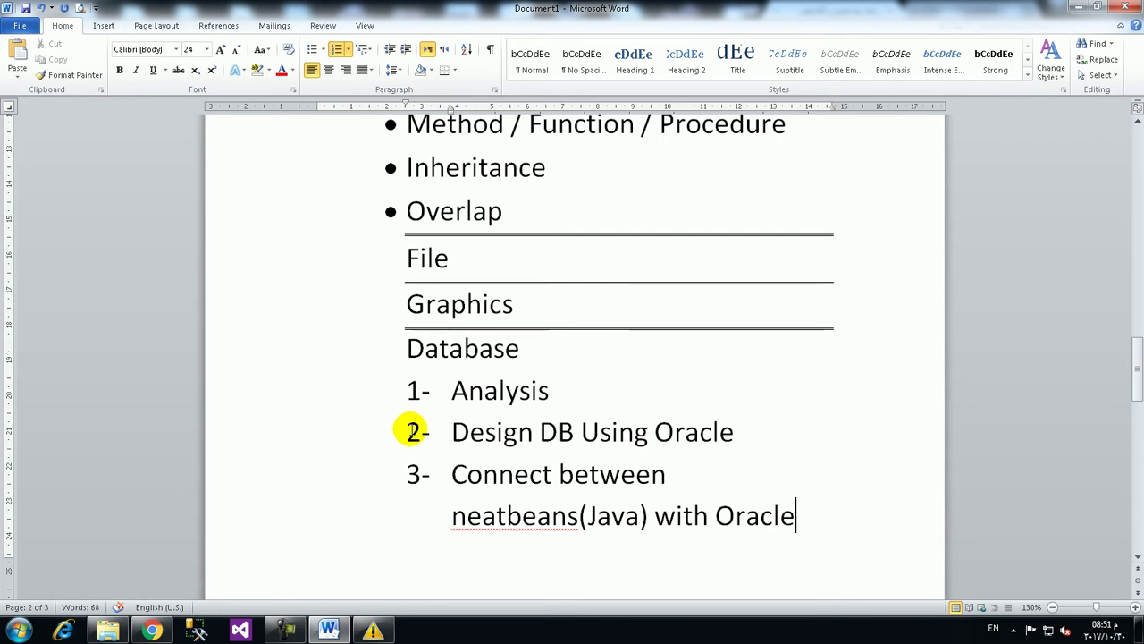
click(508, 515)
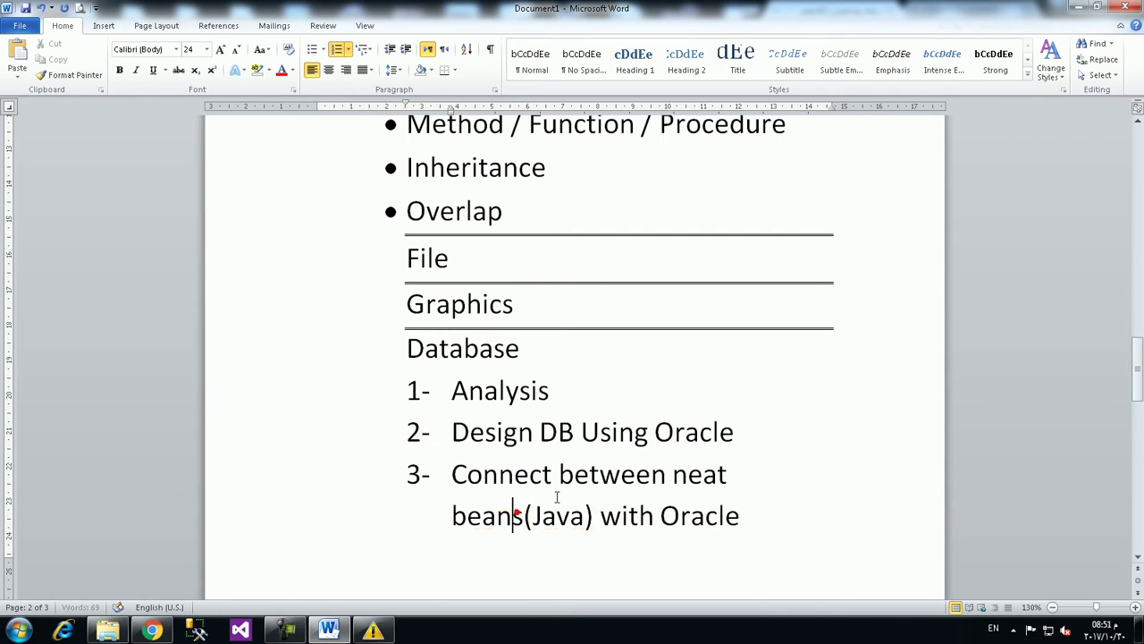
scroll(506, 501, up, 1)
scroll(498, 503, down, 1)
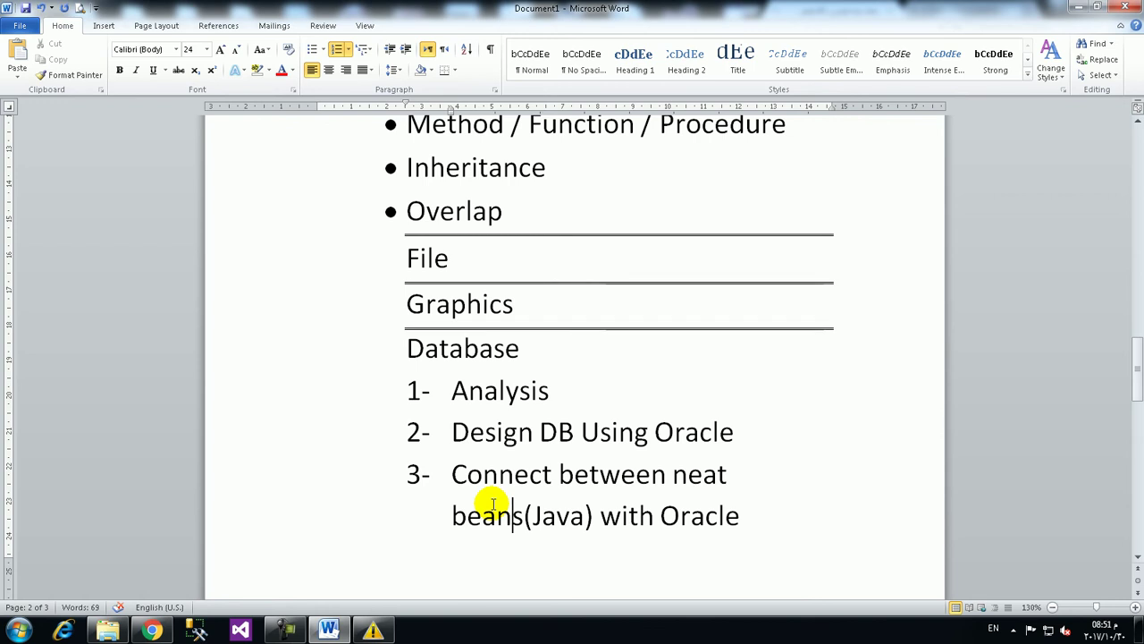
scroll(486, 510, up, 1)
scroll(560, 482, up, 2)
scroll(505, 493, up, 2)
scroll(510, 503, down, 1)
scroll(519, 523, down, 2)
scroll(524, 518, down, 1)
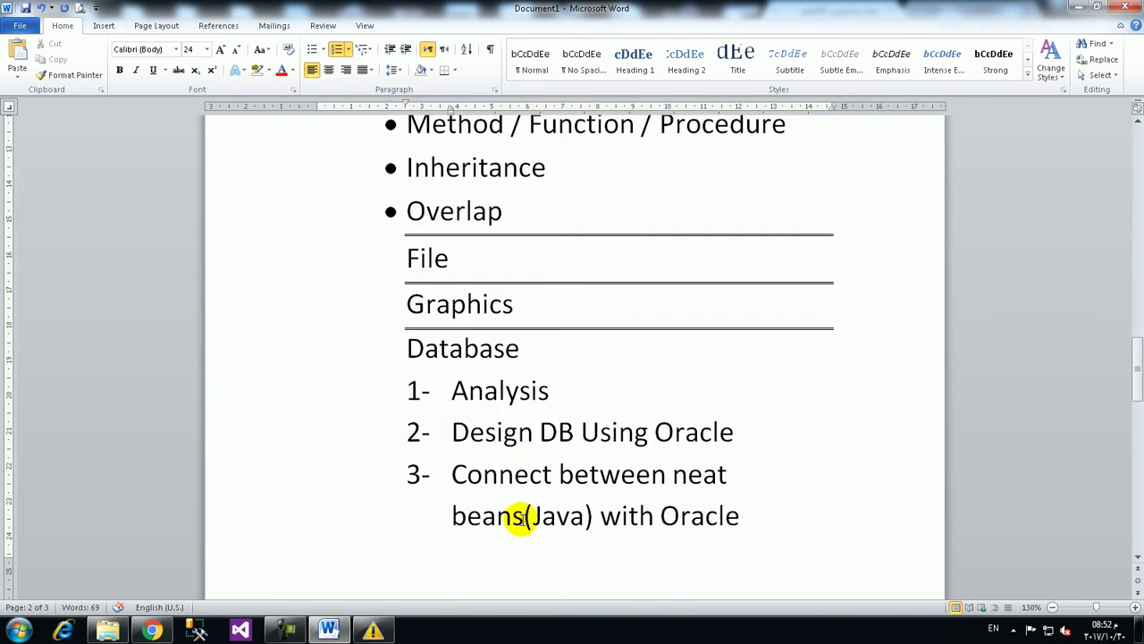
scroll(519, 491, down, 1)
scroll(469, 384, up, 1)
scroll(472, 393, up, 2)
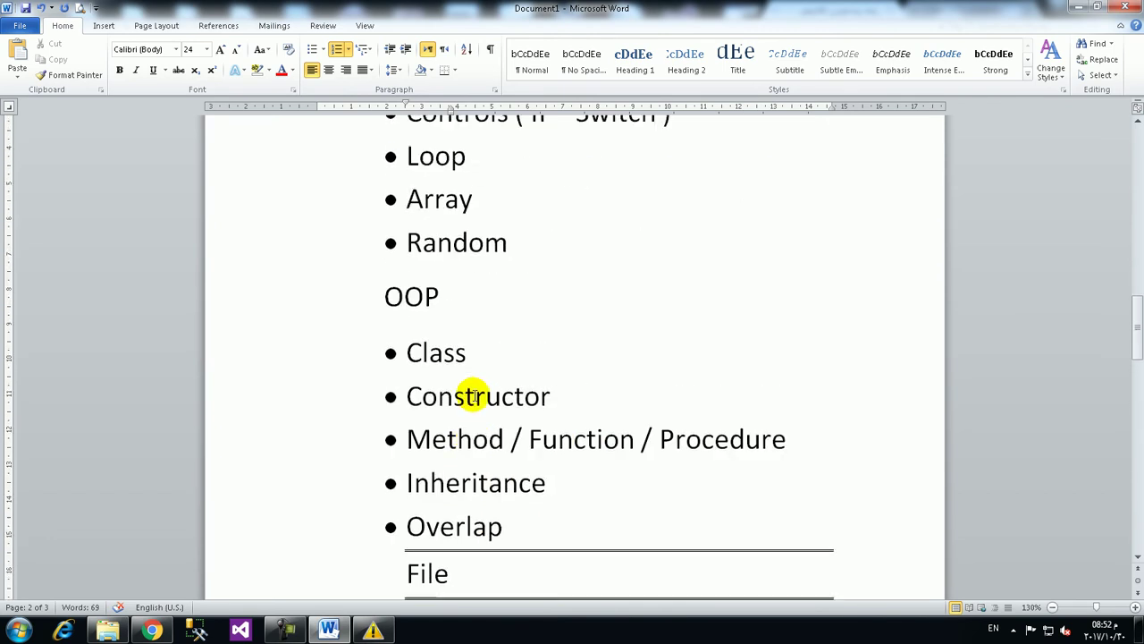
scroll(475, 394, up, 1)
double_click(447, 249)
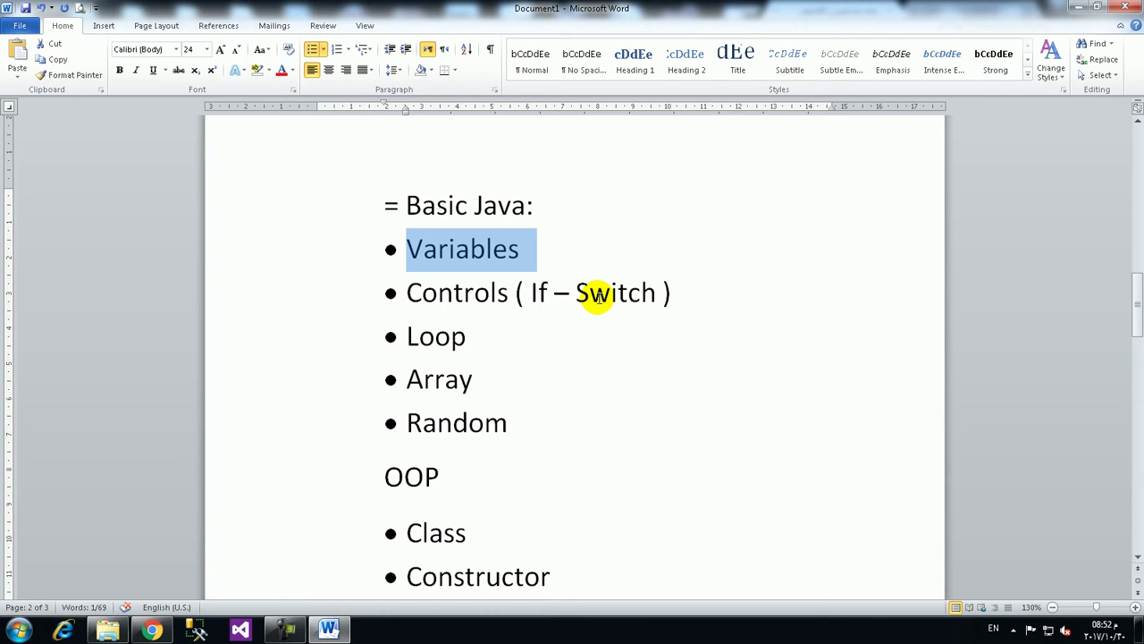
scroll(685, 370, down, 2)
scroll(593, 427, down, 1)
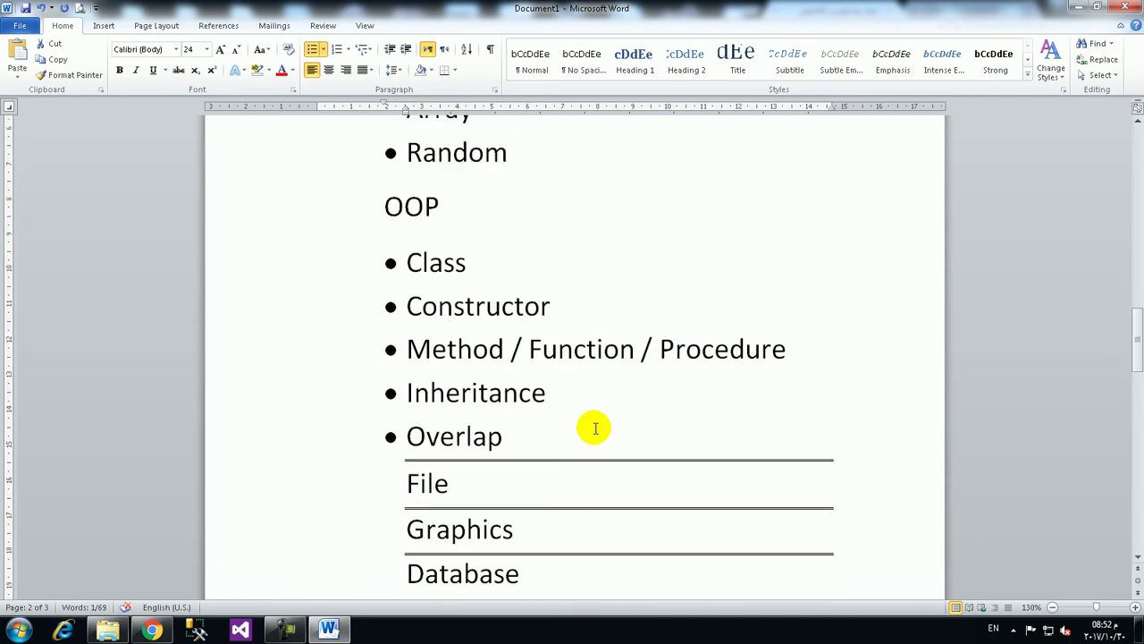
click(506, 428)
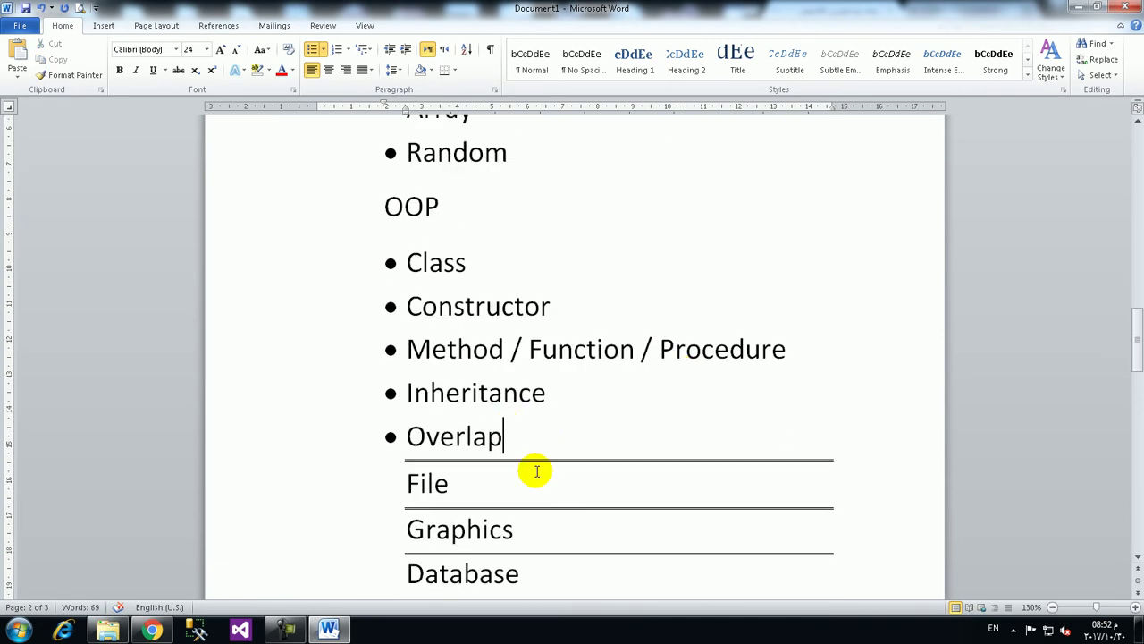
scroll(539, 460, up, 2)
scroll(542, 459, up, 3)
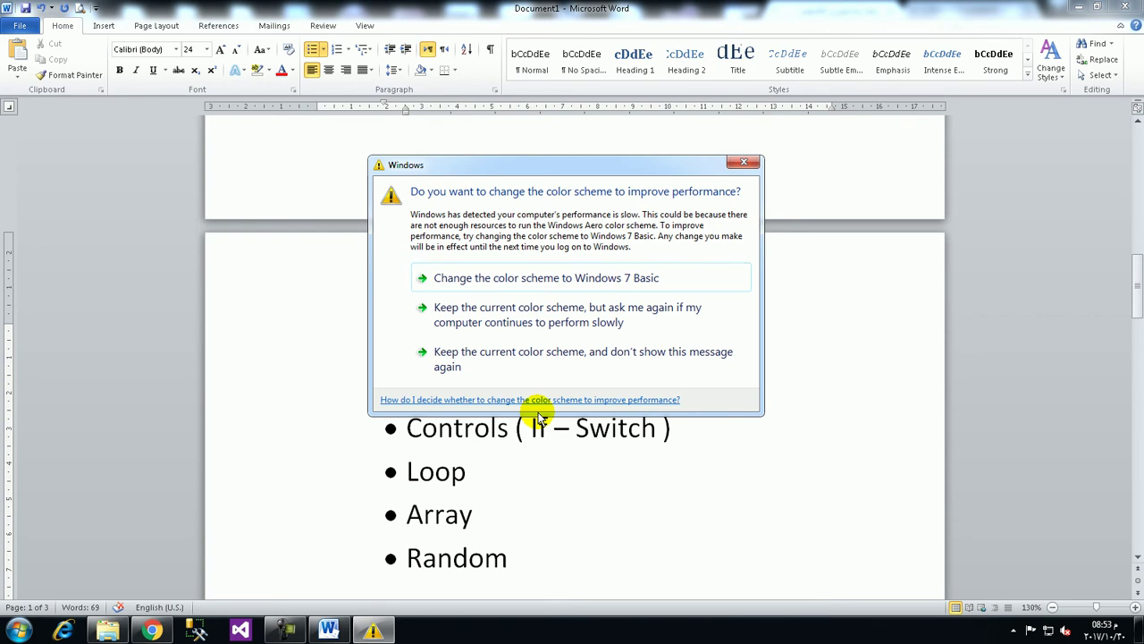
click(733, 511)
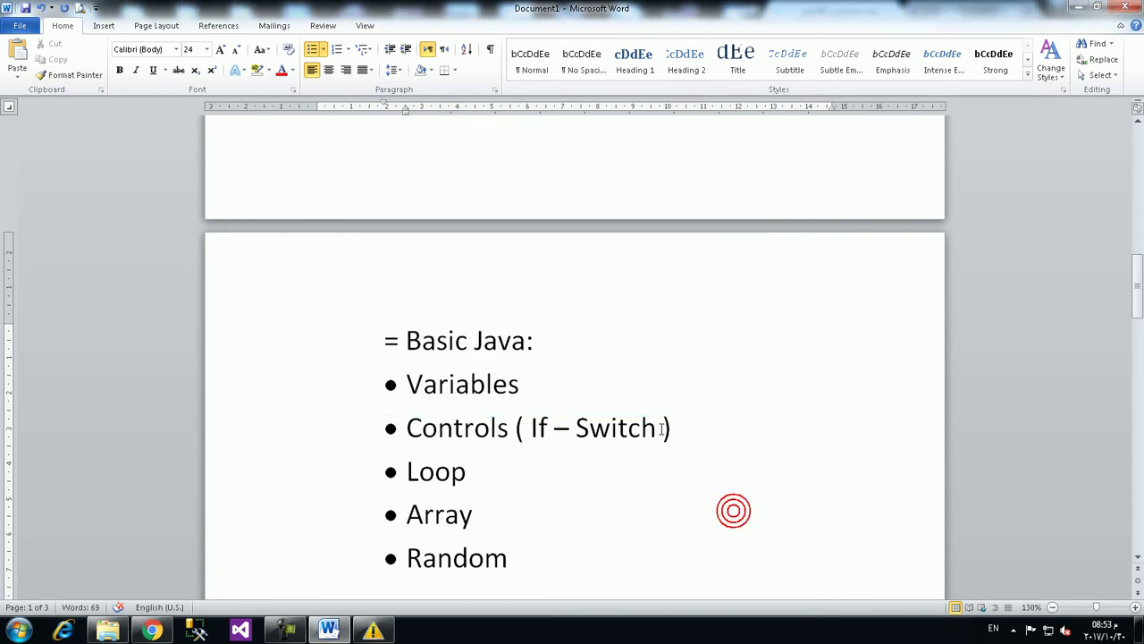
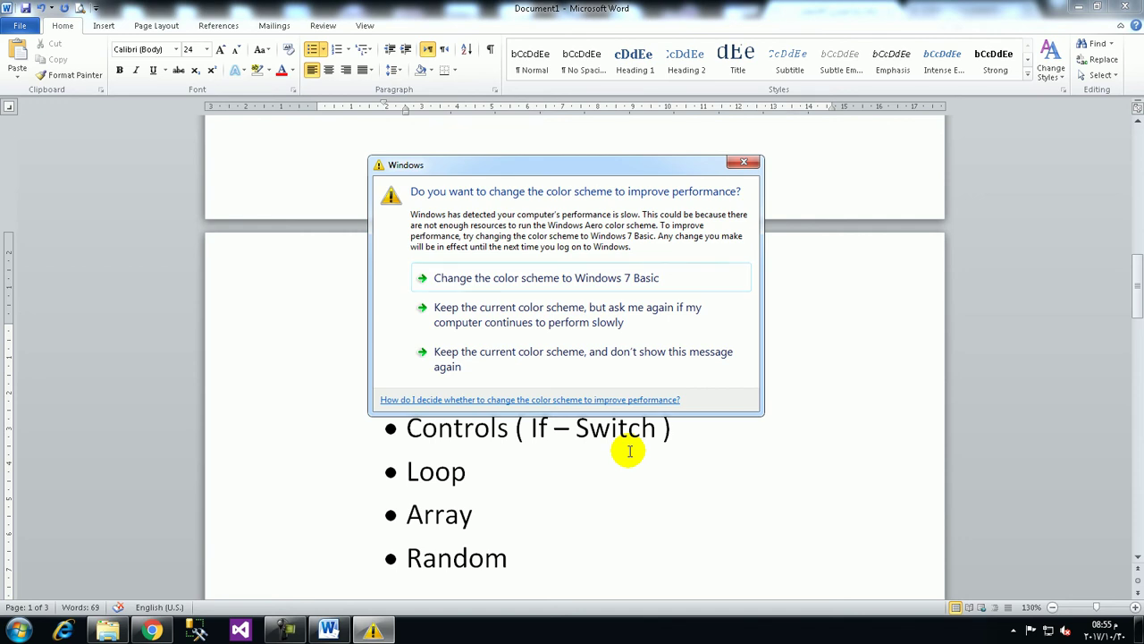
- Dismiss the Windows colour-scheme warning covering the Word document
key(Escape)
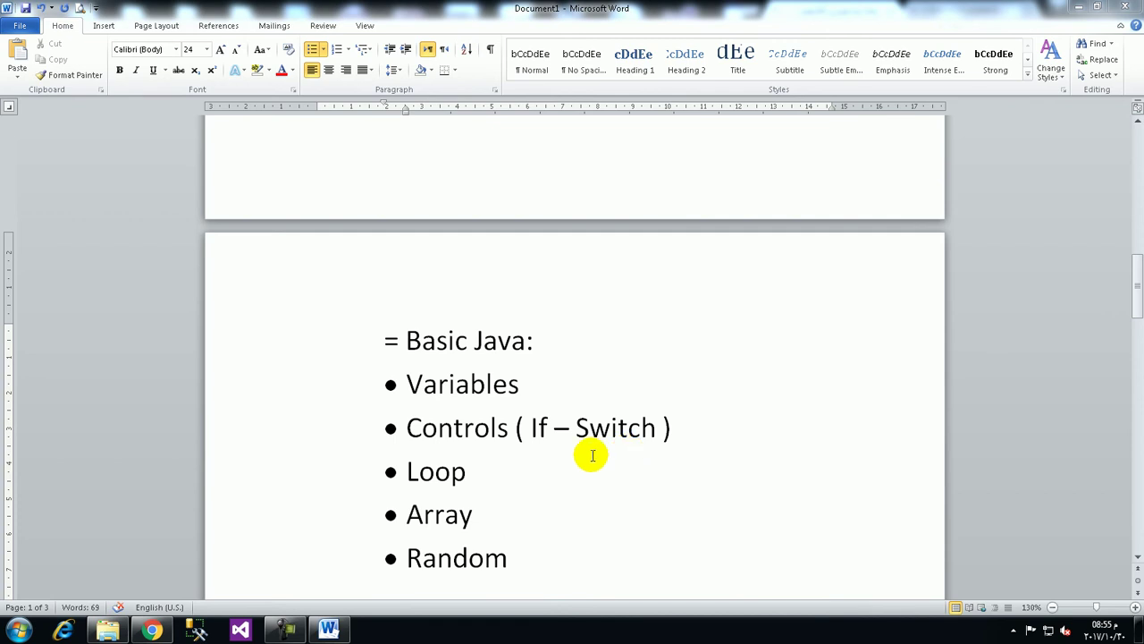
click(459, 379)
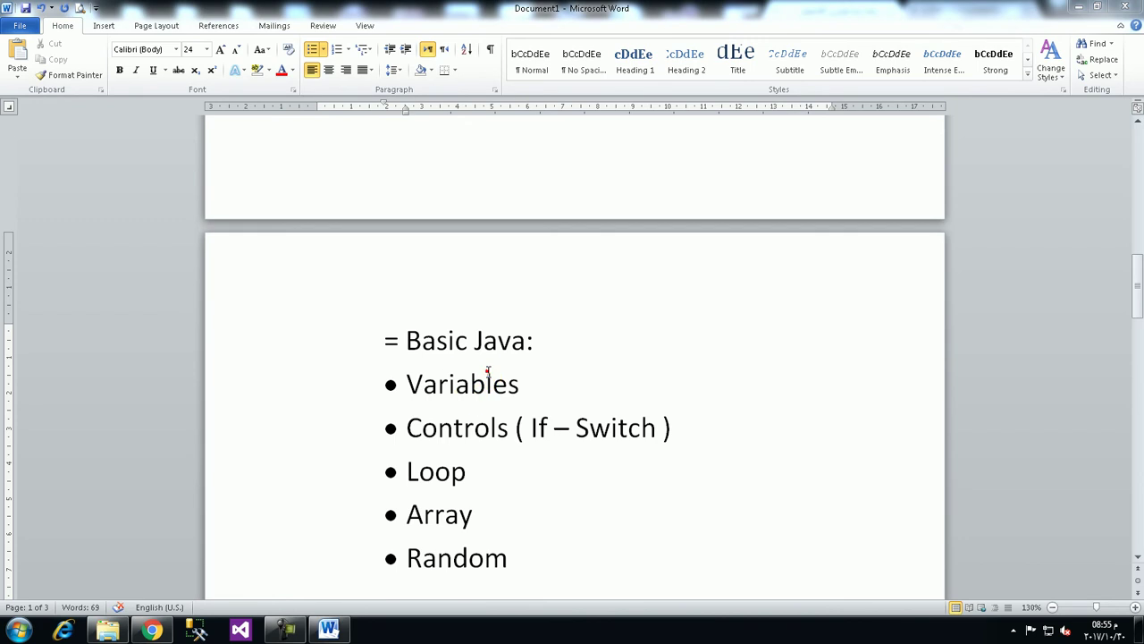
click(498, 390)
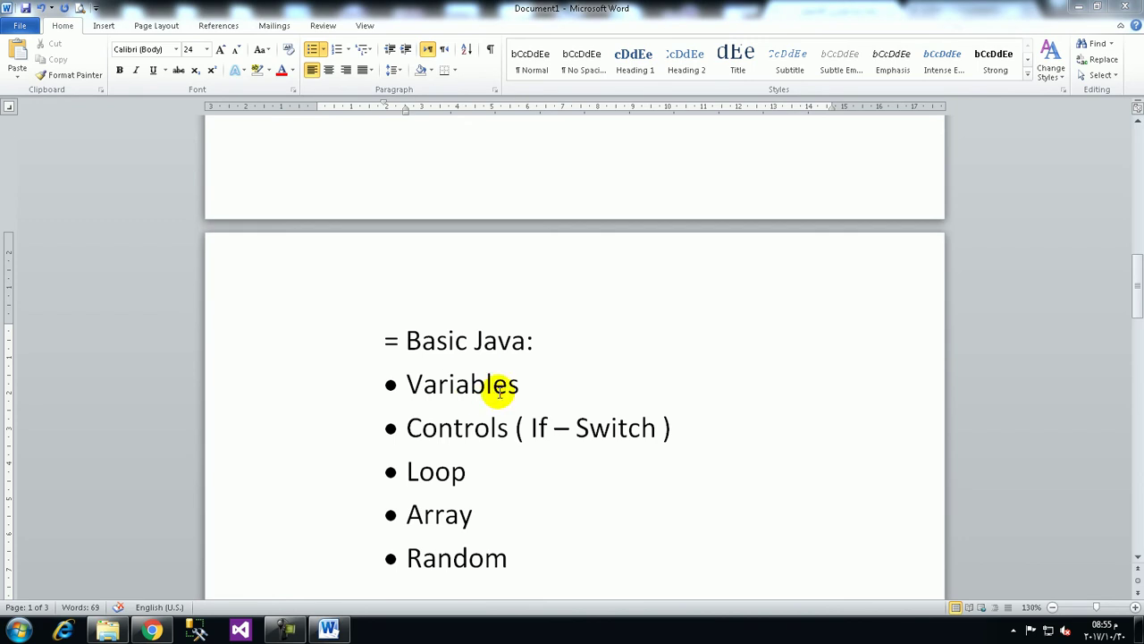
click(646, 422)
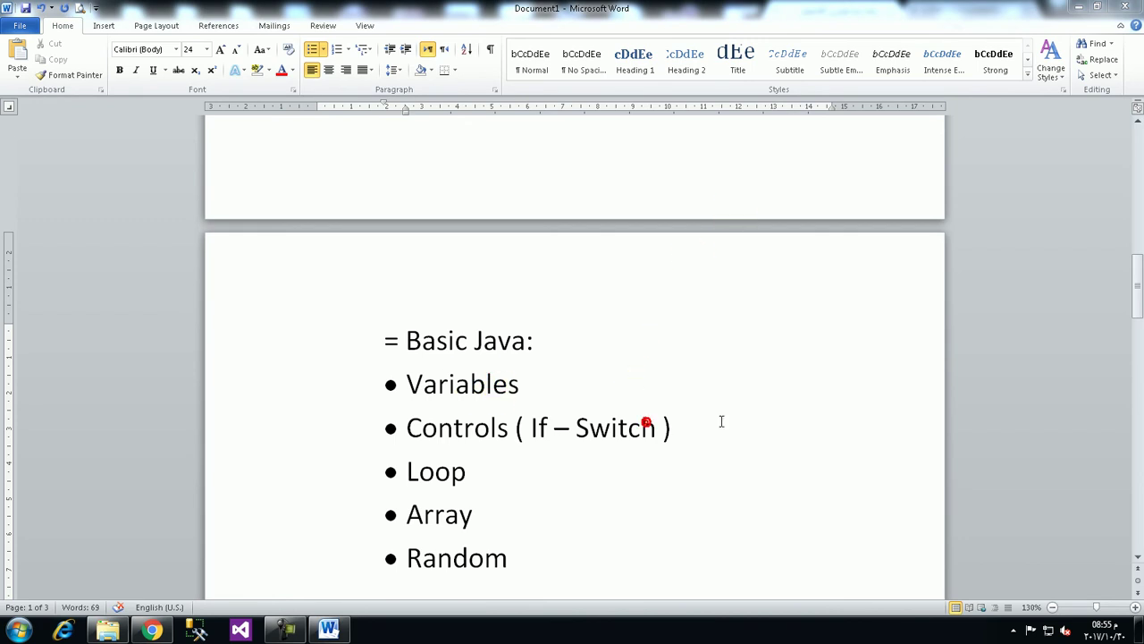
click(688, 487)
click(629, 457)
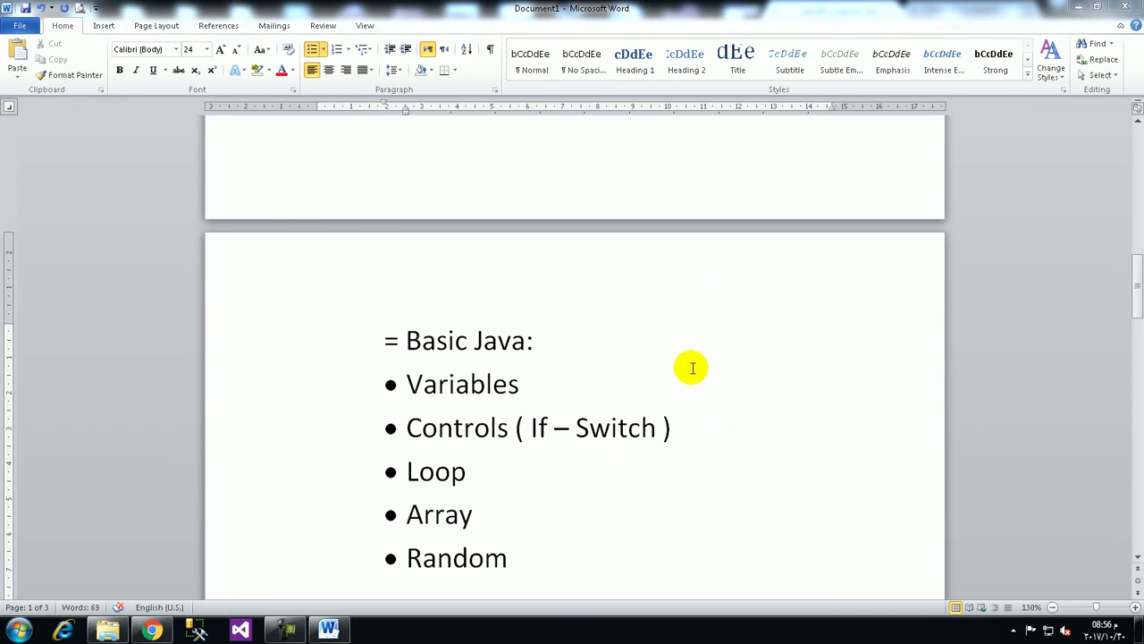
click(472, 384)
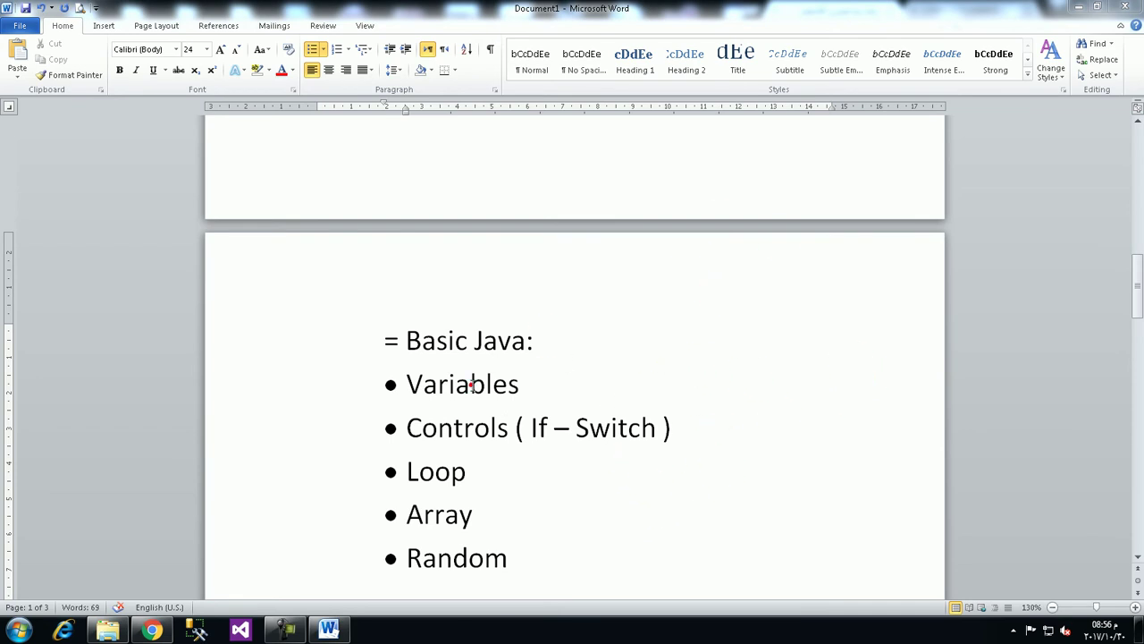
- Return to the document at Variables and scroll down to the OOP list
click(285, 630)
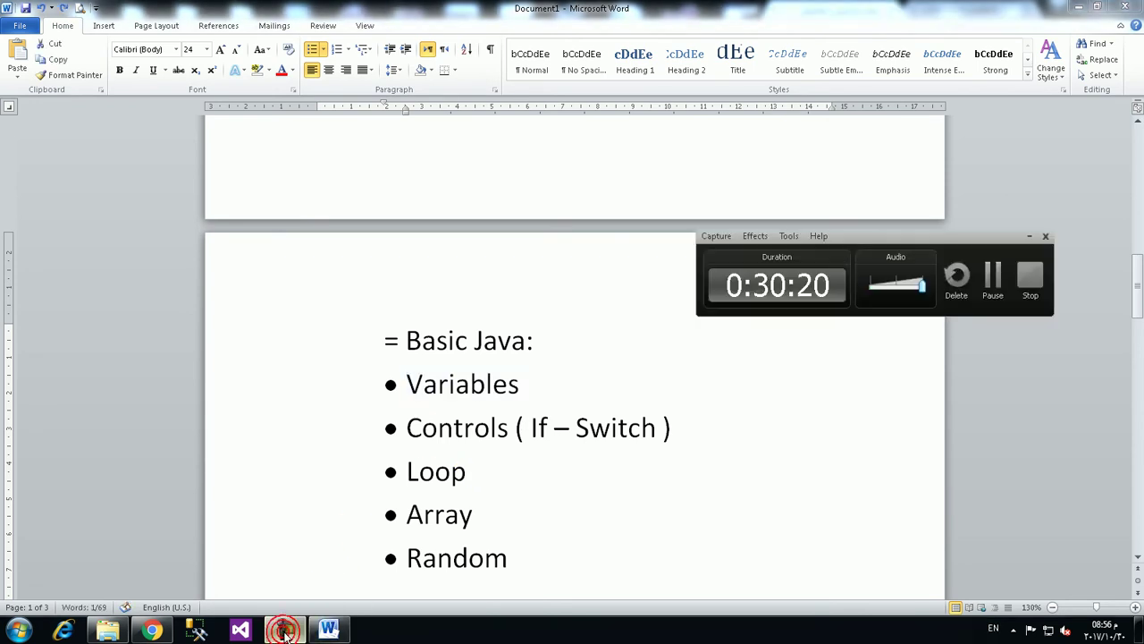
click(284, 630)
click(492, 384)
scroll(492, 412, down, 3)
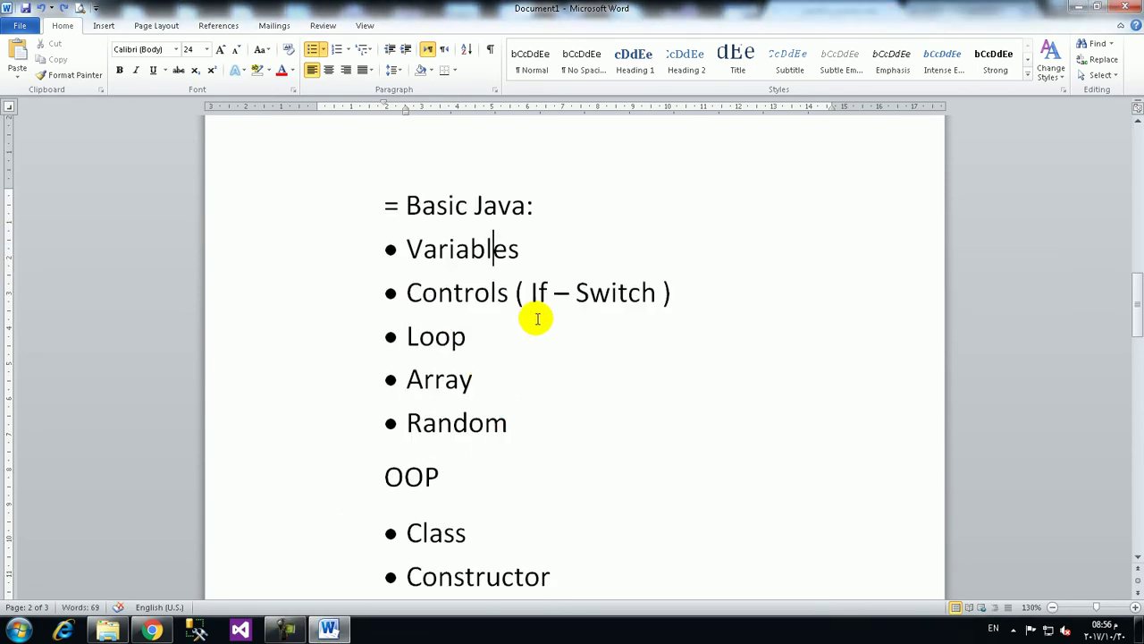
double_click(480, 253)
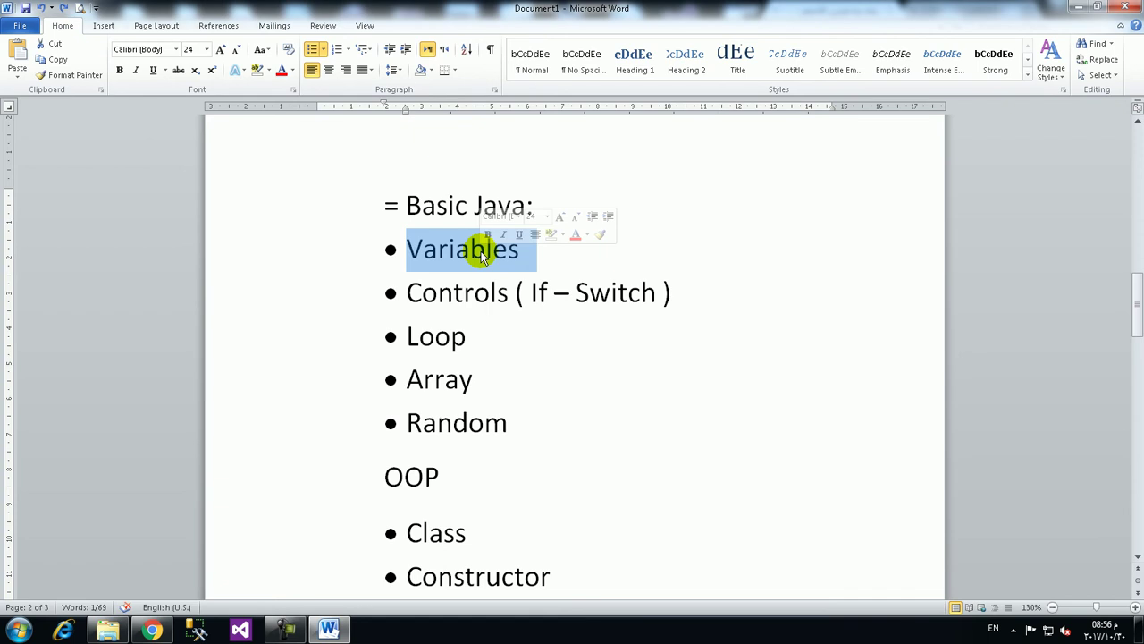
double_click(471, 300)
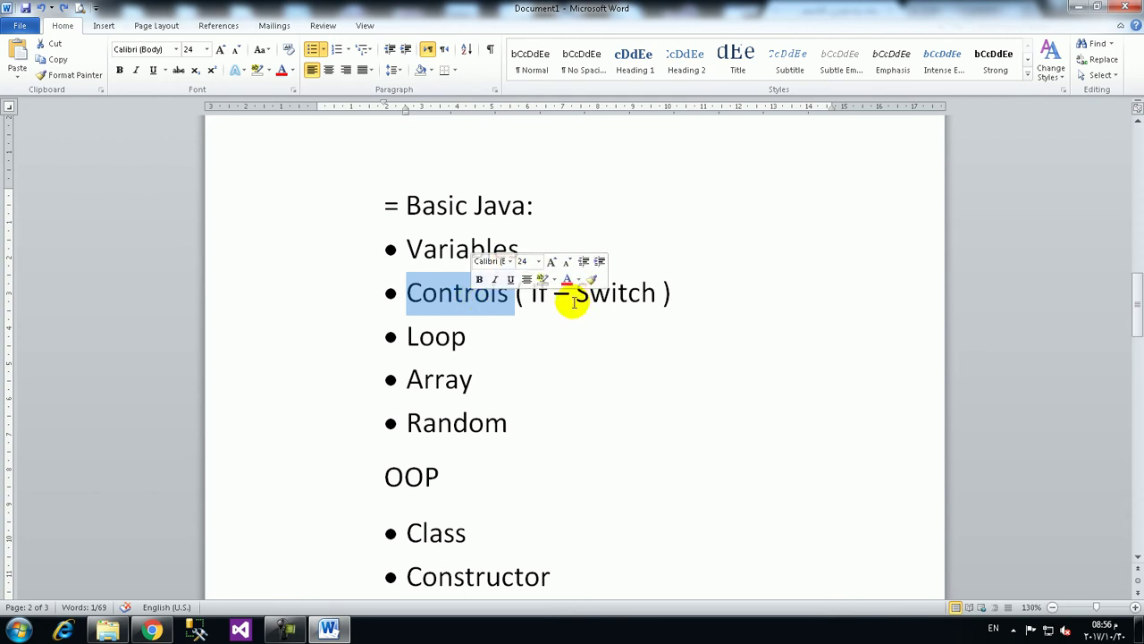
click(745, 163)
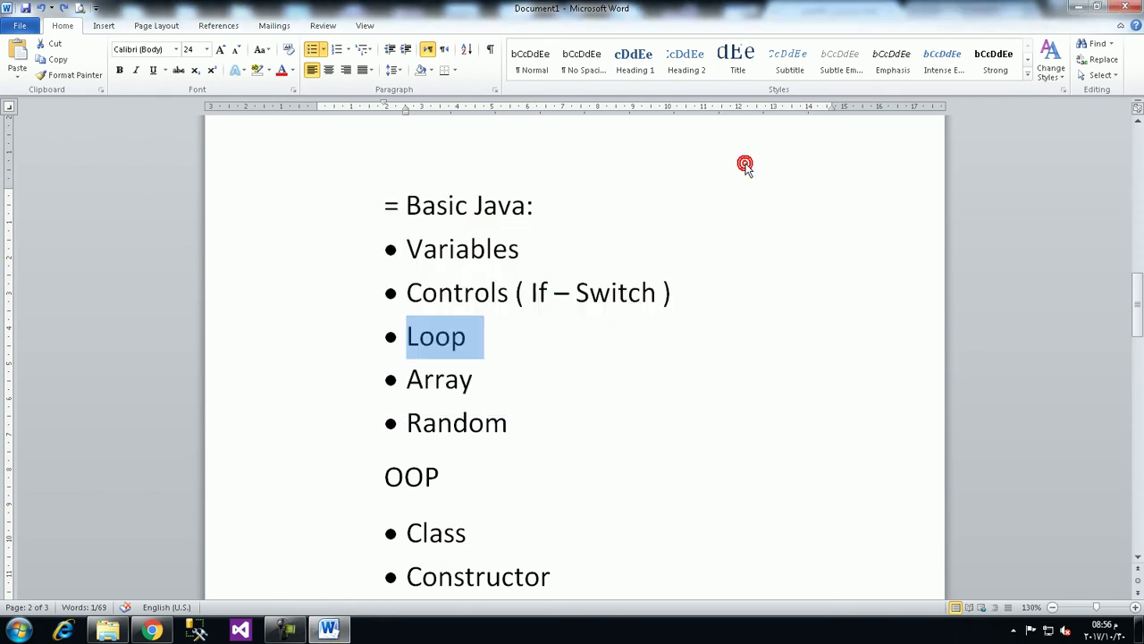
scroll(531, 388, down, 1)
double_click(450, 402)
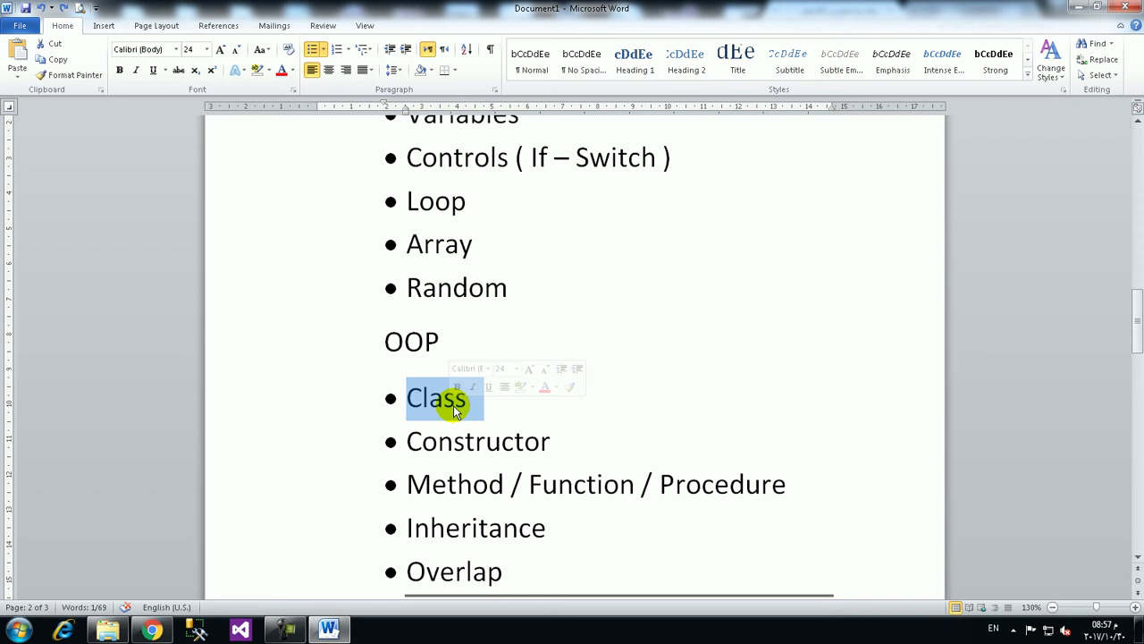
scroll(474, 394, up, 1)
click(471, 248)
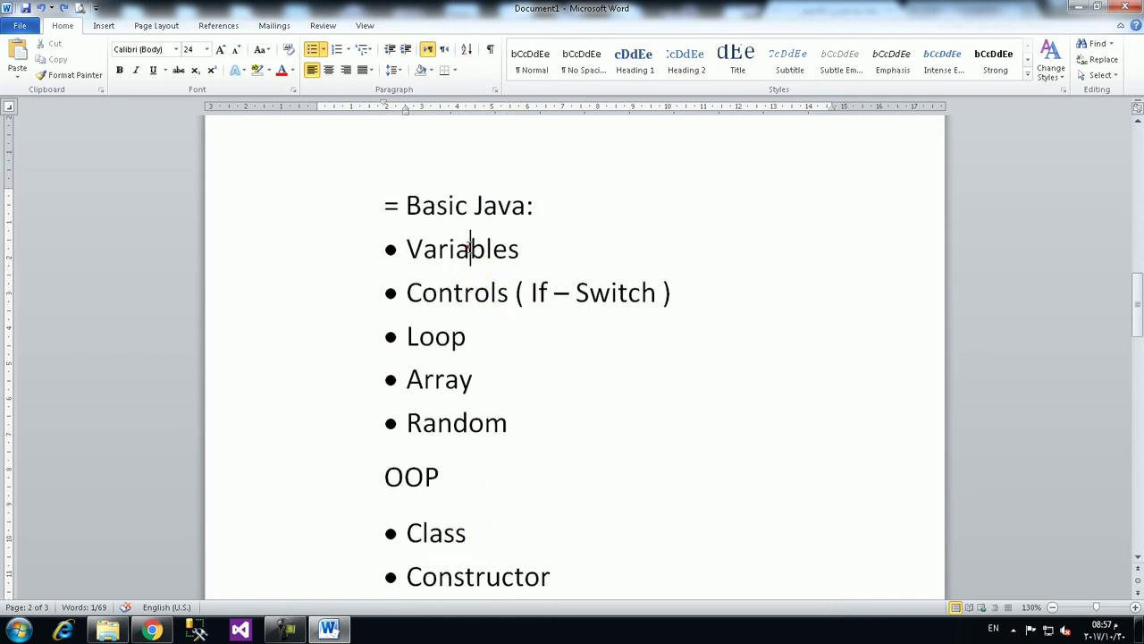
double_click(471, 249)
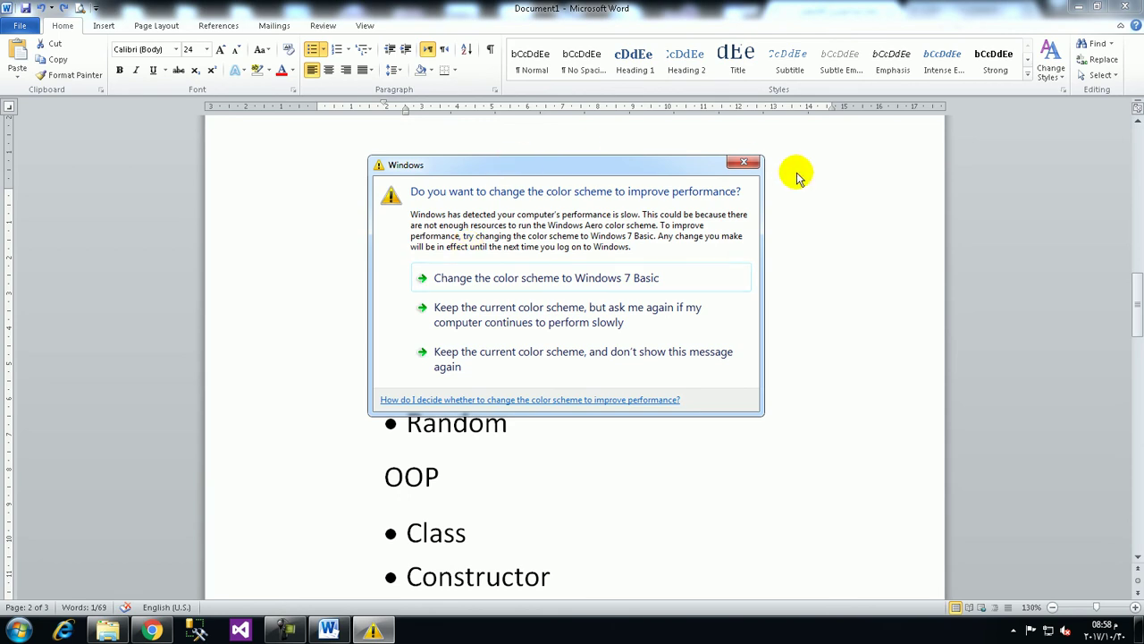
- Close the colour-scheme warning, select the whole Loop line, then scroll toward OOP
click(743, 162)
triple_click(608, 338)
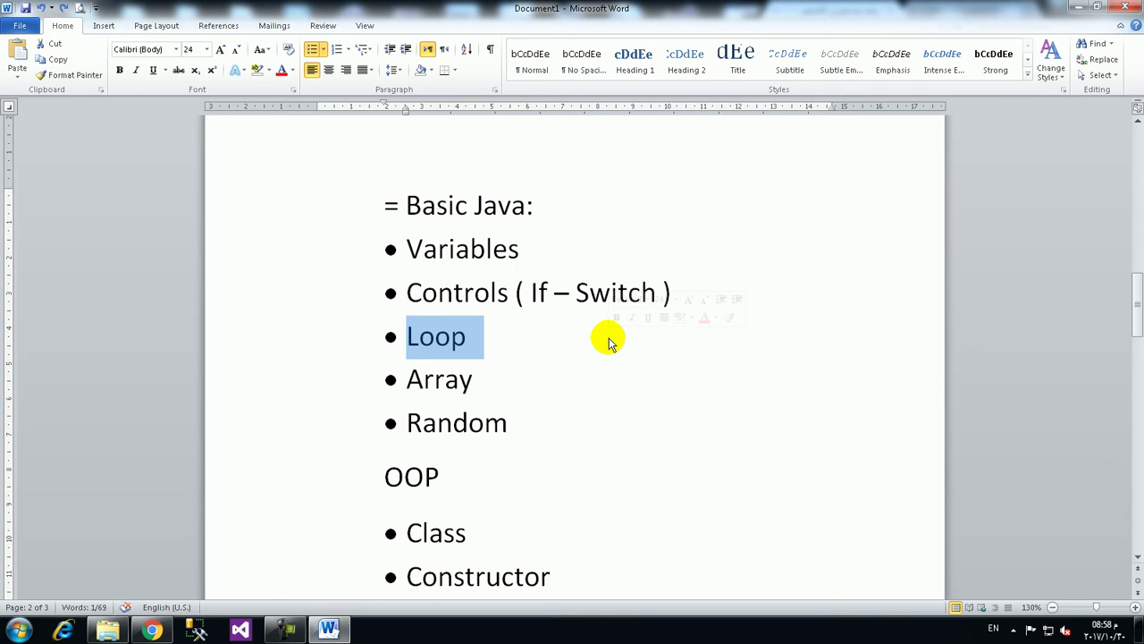
scroll(620, 340, down, 1)
- Select the OOP heading, then select Graphics among the File, Graphics and Database steps
double_click(417, 347)
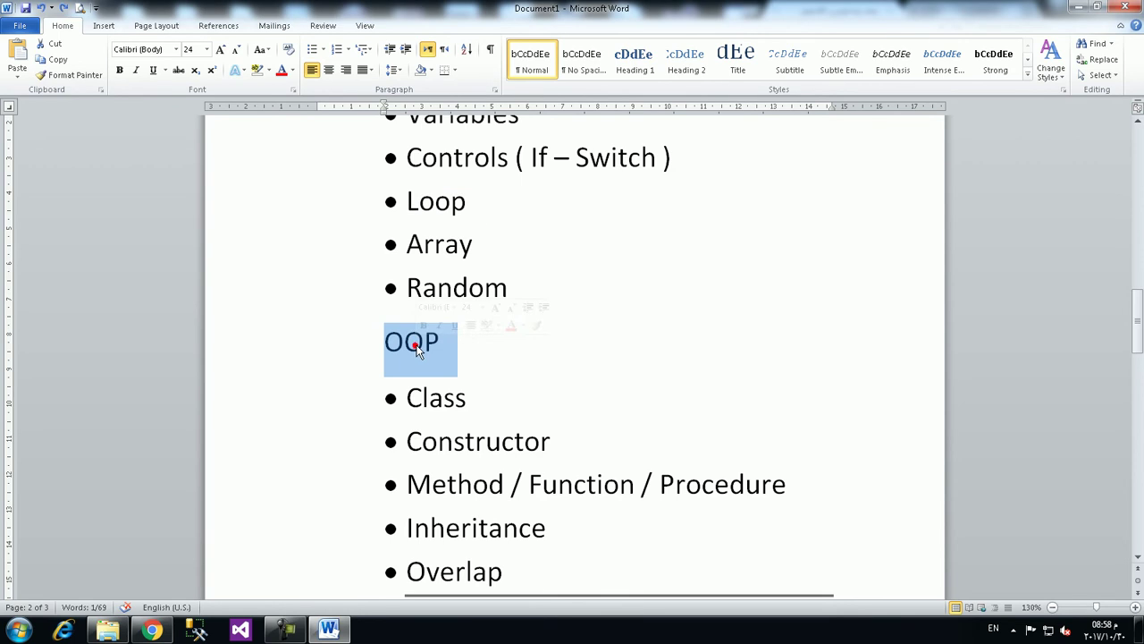
scroll(456, 358, down, 2)
click(494, 371)
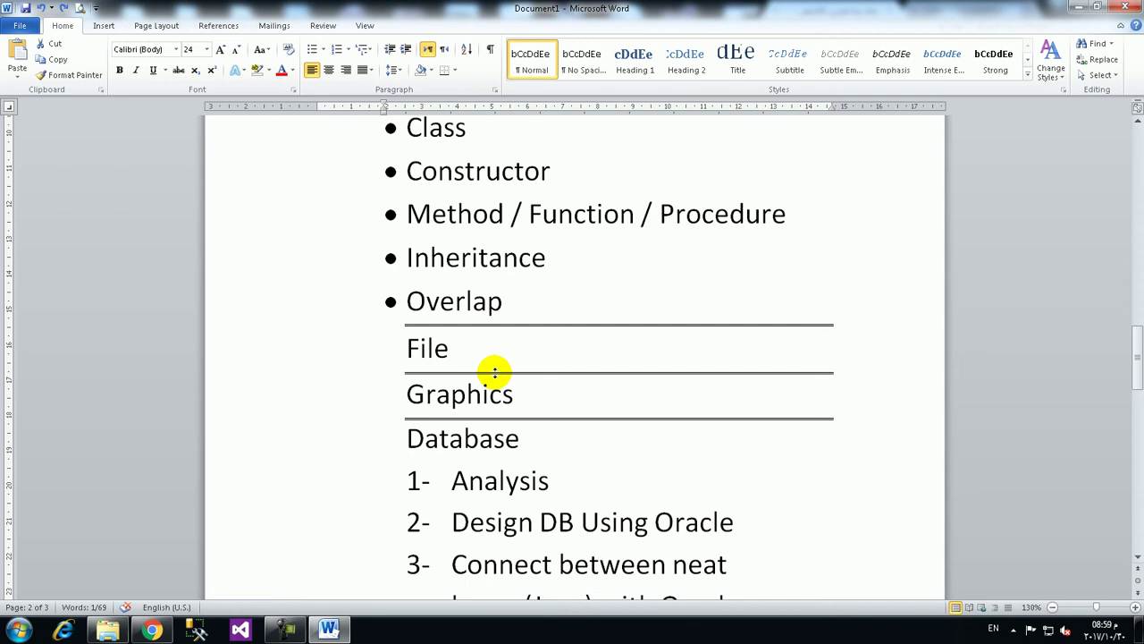
double_click(470, 396)
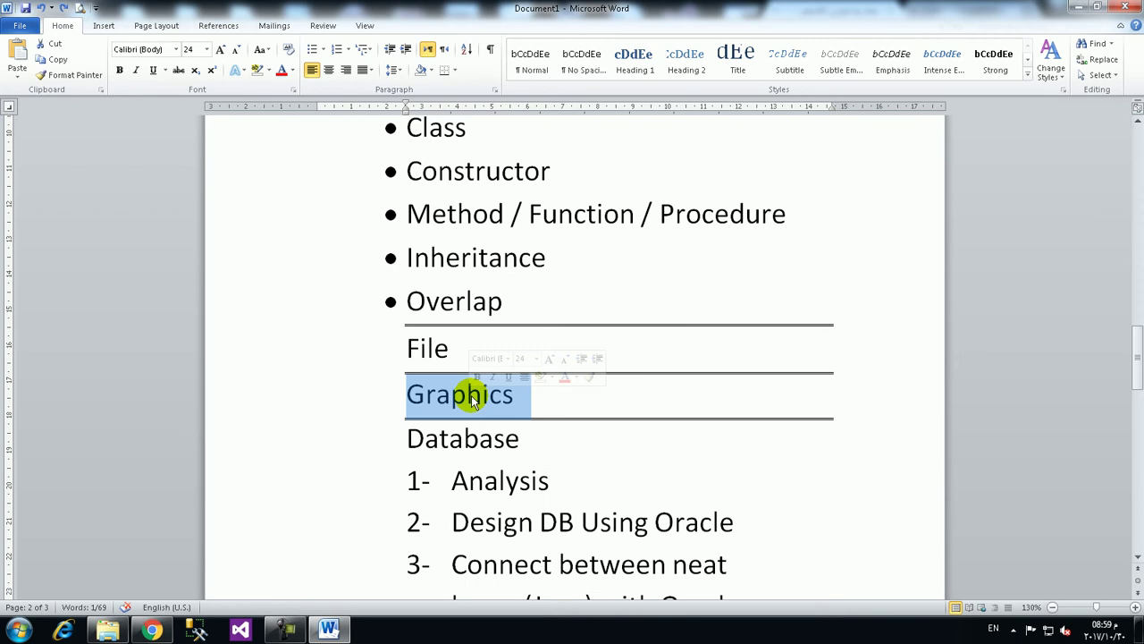
scroll(473, 400, up, 4)
- Deselect Graphics and scroll back up toward the Basic Java list
click(450, 404)
scroll(447, 376, up, 6)
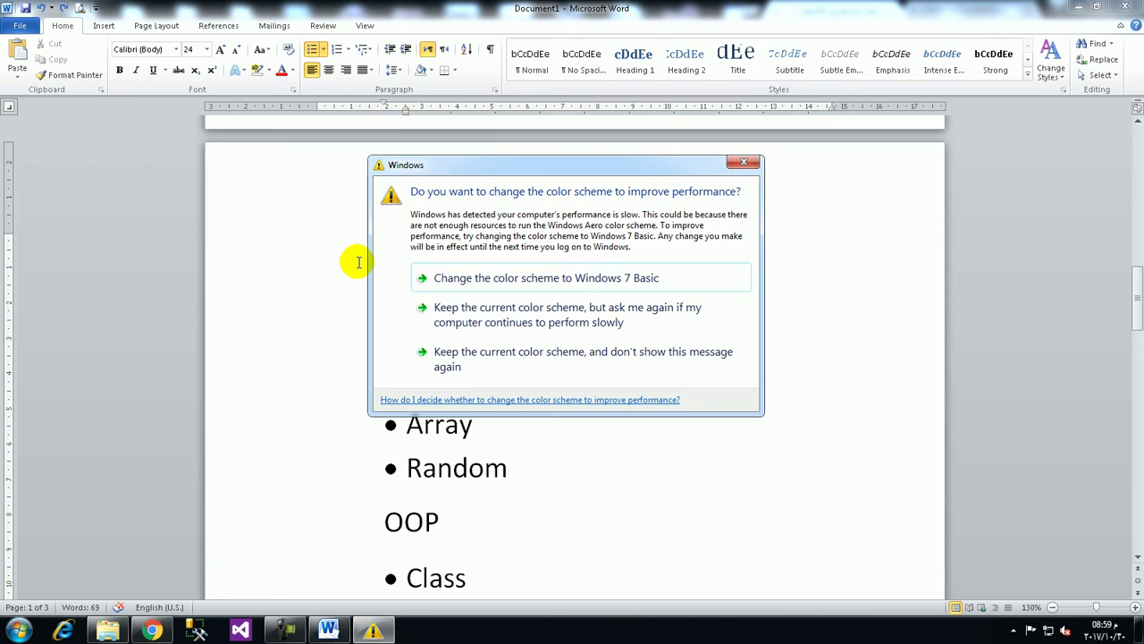
click(744, 162)
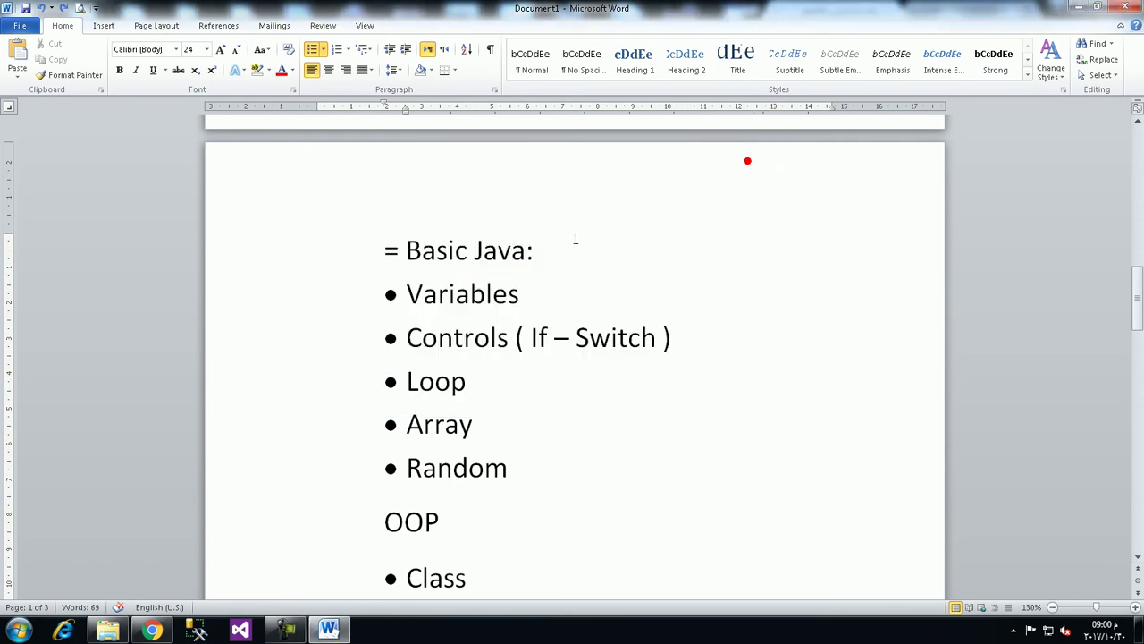
double_click(475, 288)
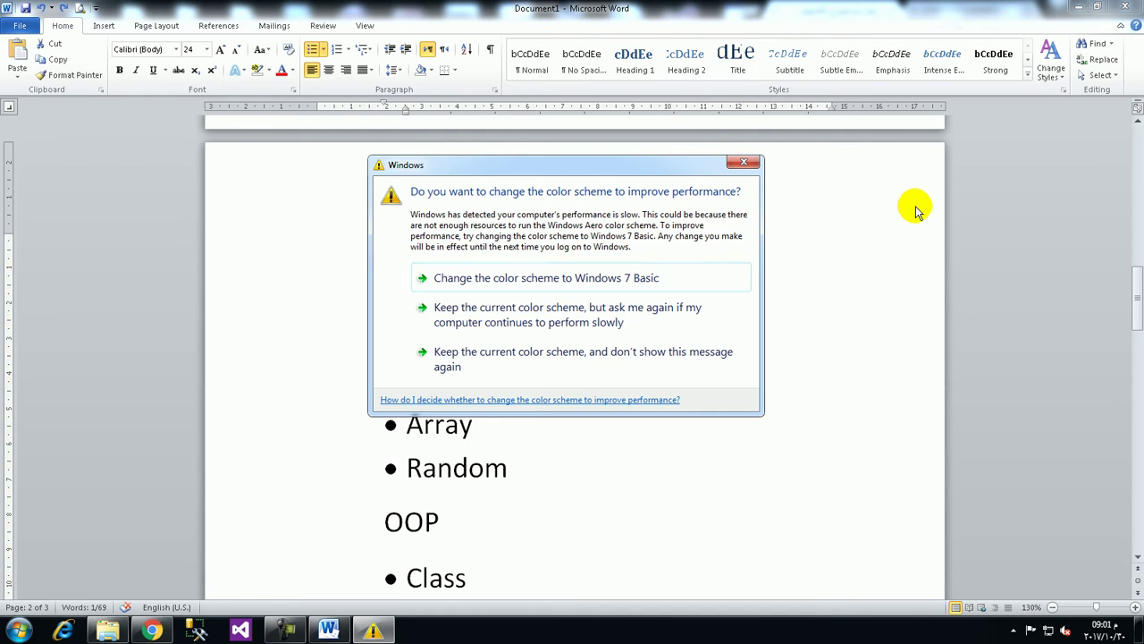
click(742, 163)
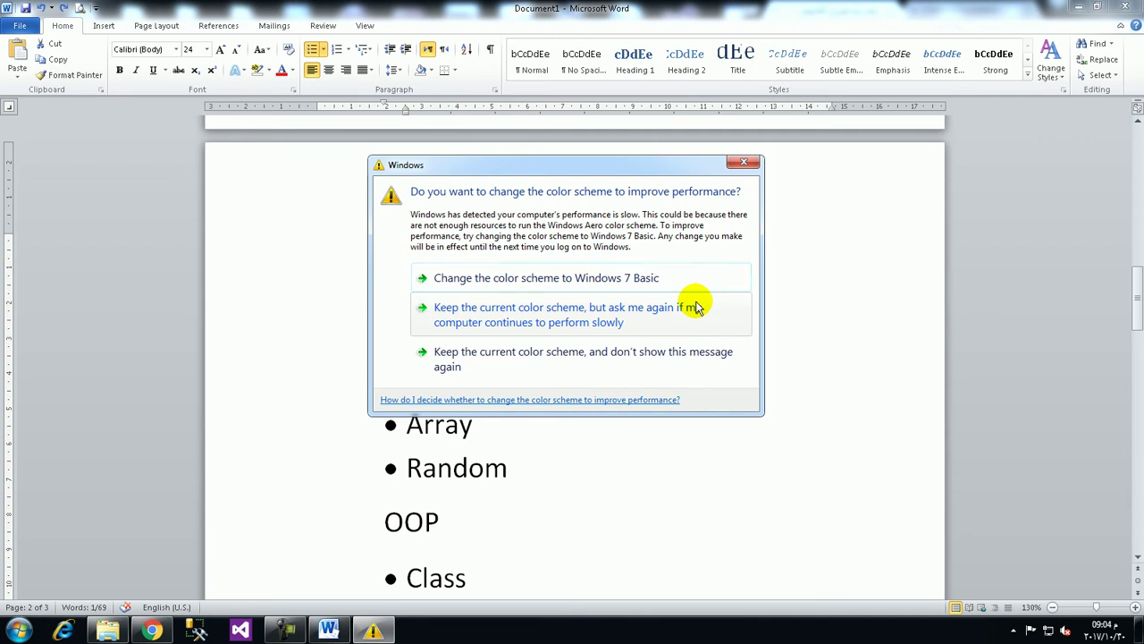
- Choose 'Keep the current color scheme, but ask me again' in the warning
click(696, 307)
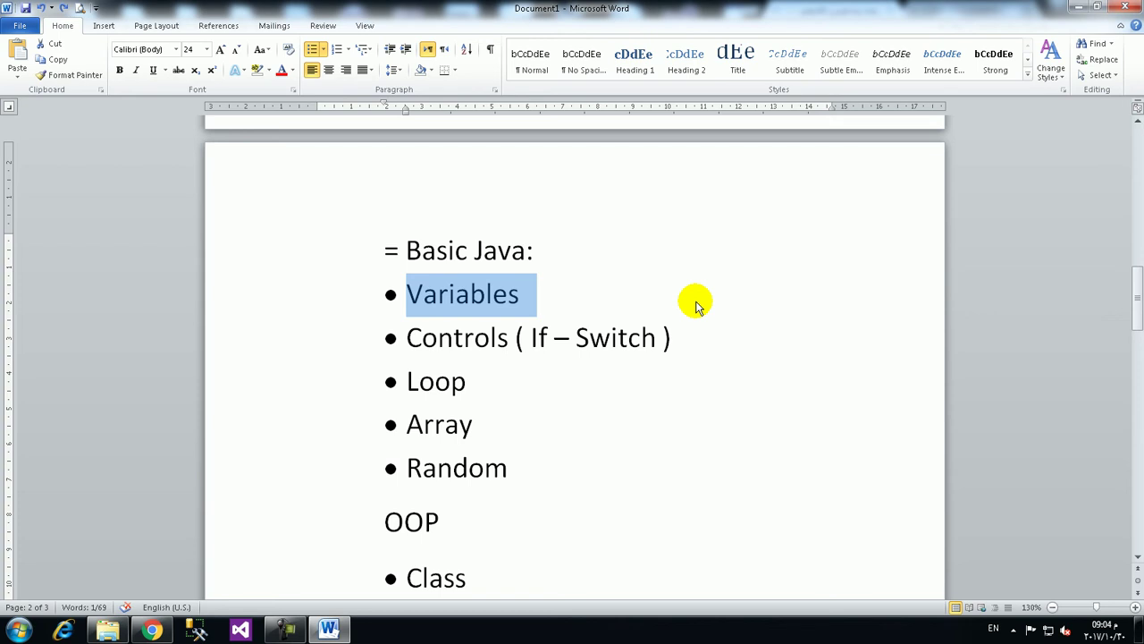
double_click(474, 342)
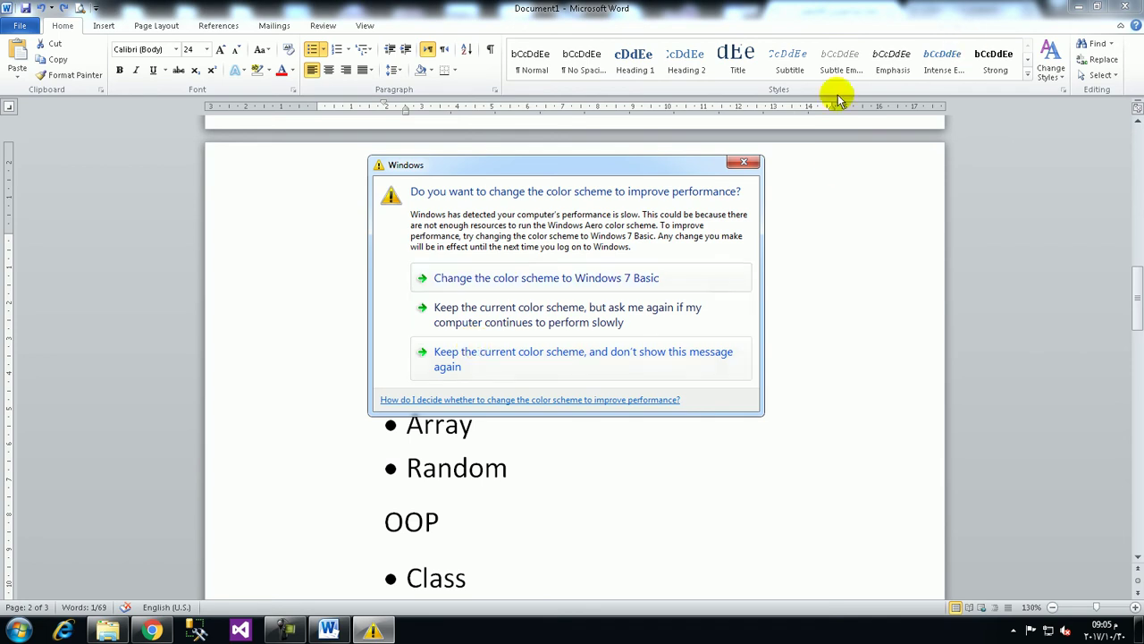
click(744, 161)
double_click(541, 337)
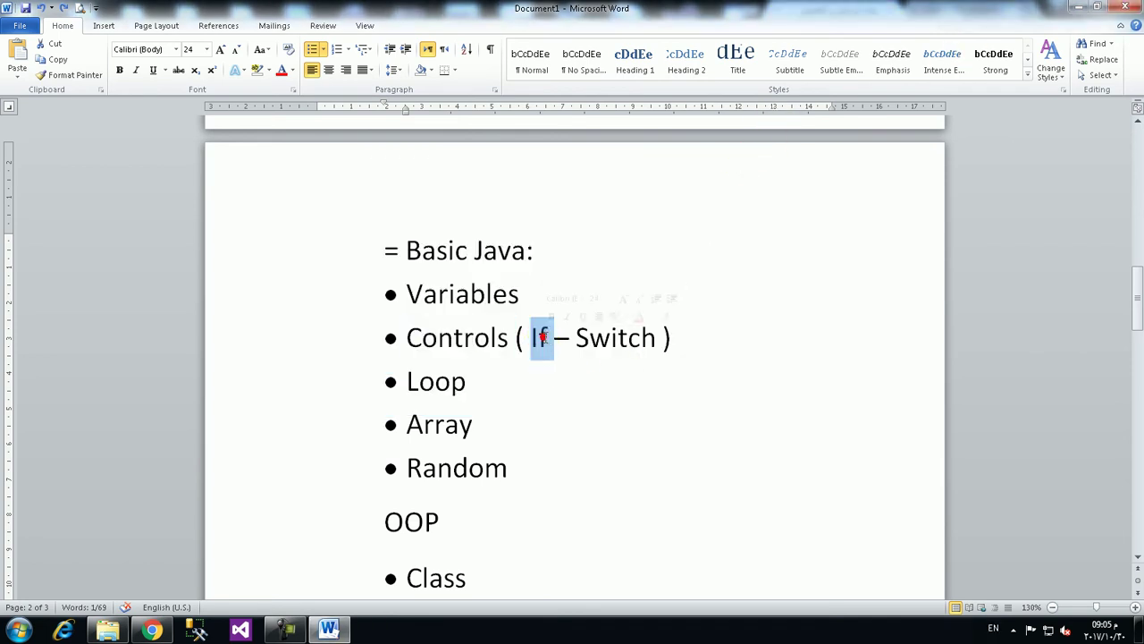
double_click(614, 338)
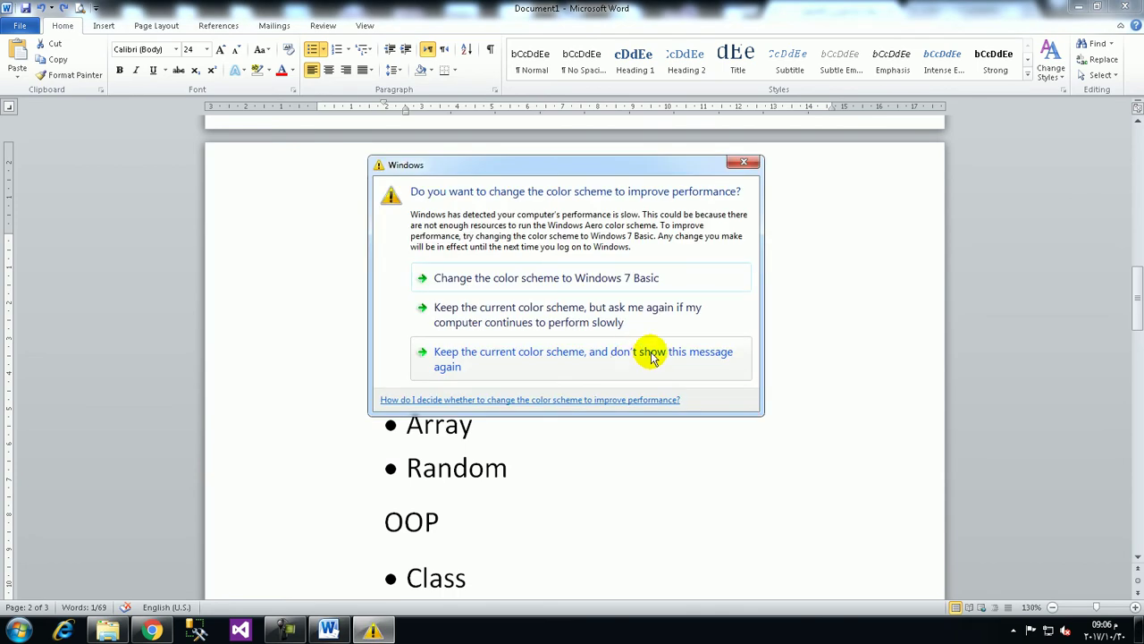
click(743, 163)
double_click(450, 382)
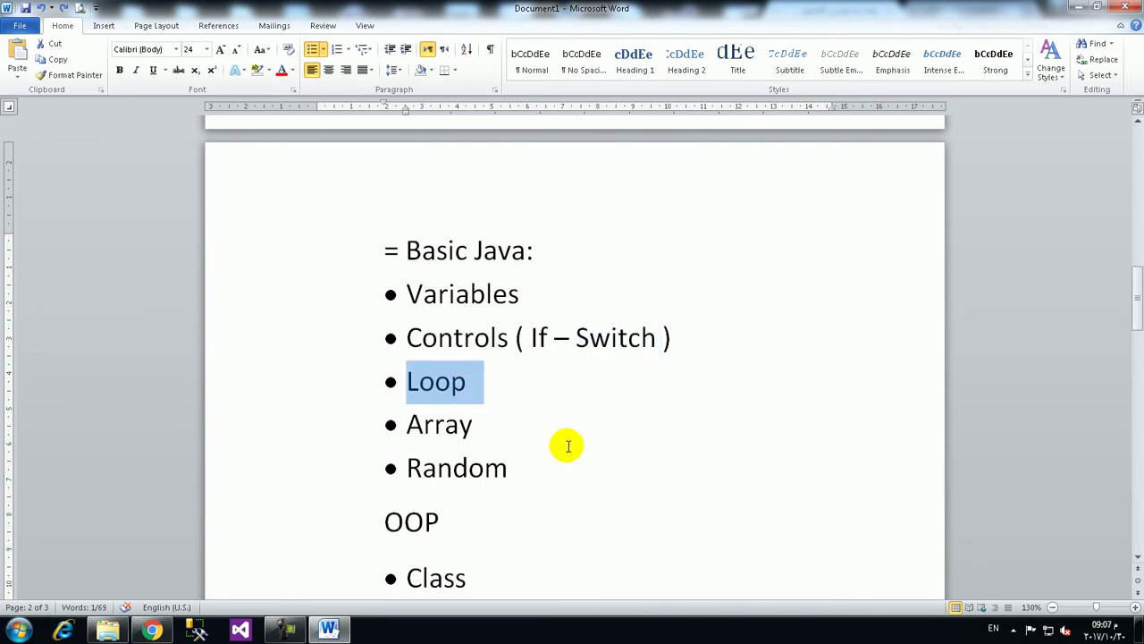
click(286, 630)
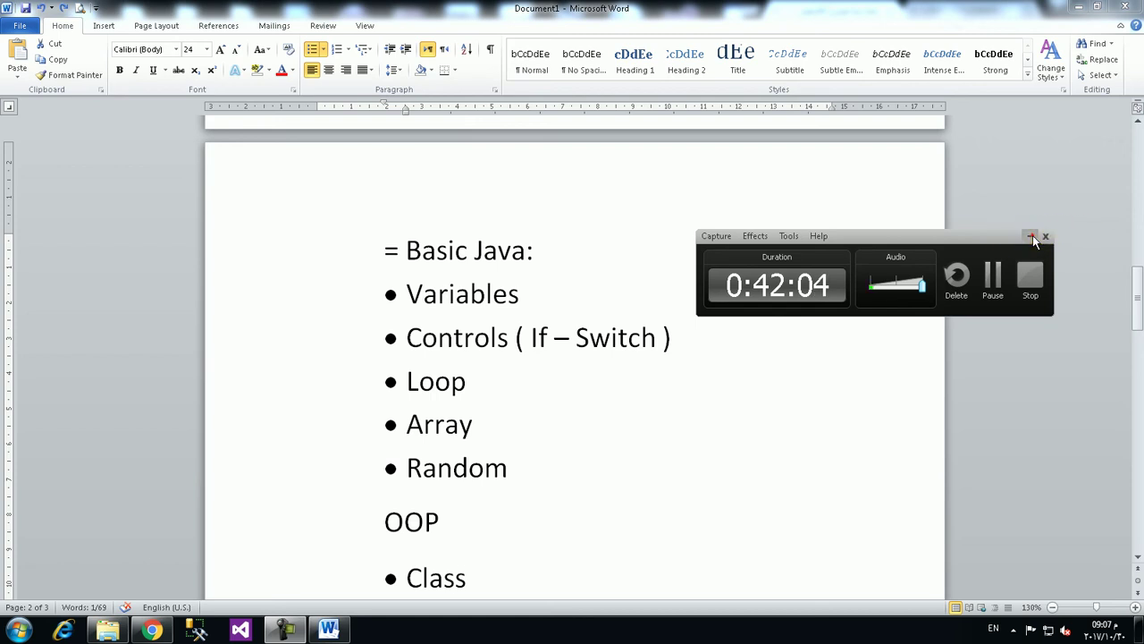
click(1045, 236)
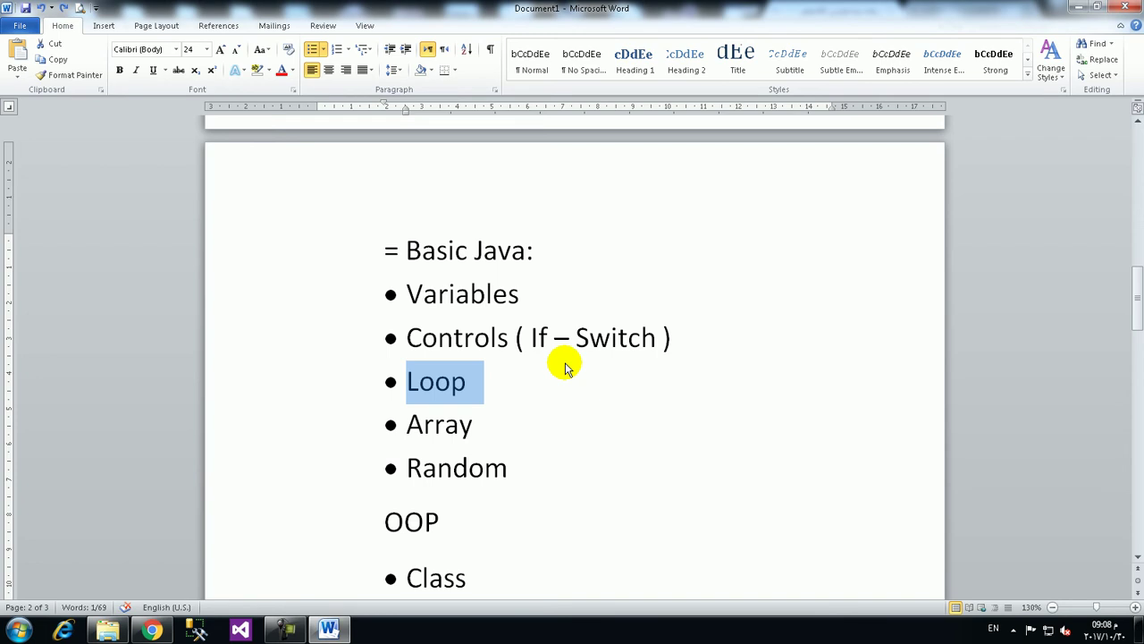
- Select the word Loop in the Basic Java list
double_click(463, 382)
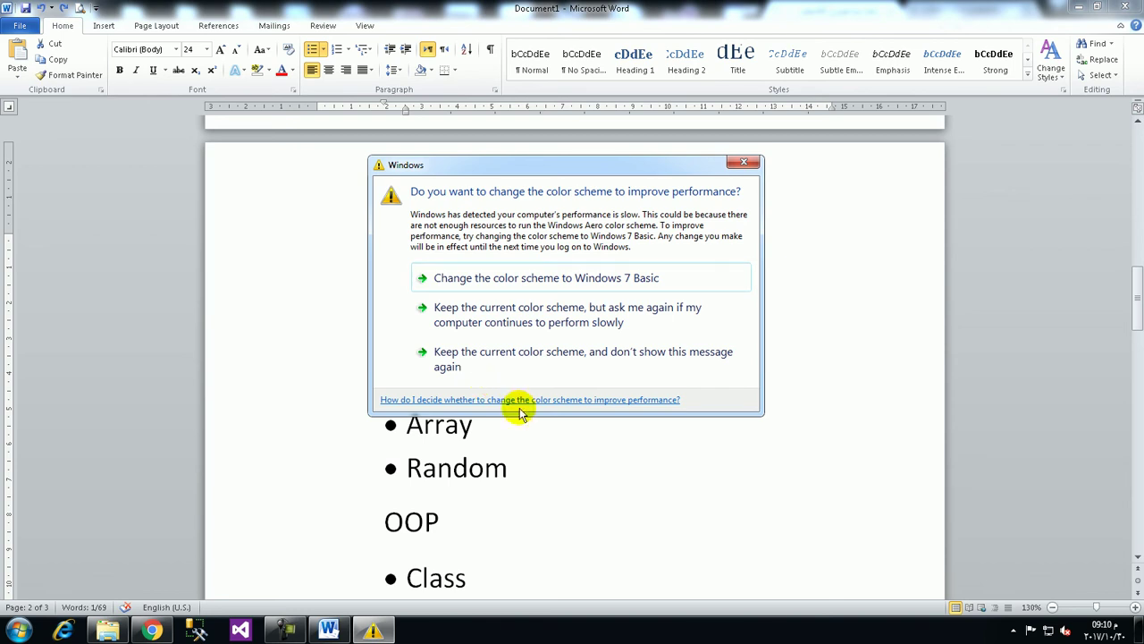
- Choose 'Keep the current color scheme, and don't show this message again'
click(518, 454)
double_click(438, 380)
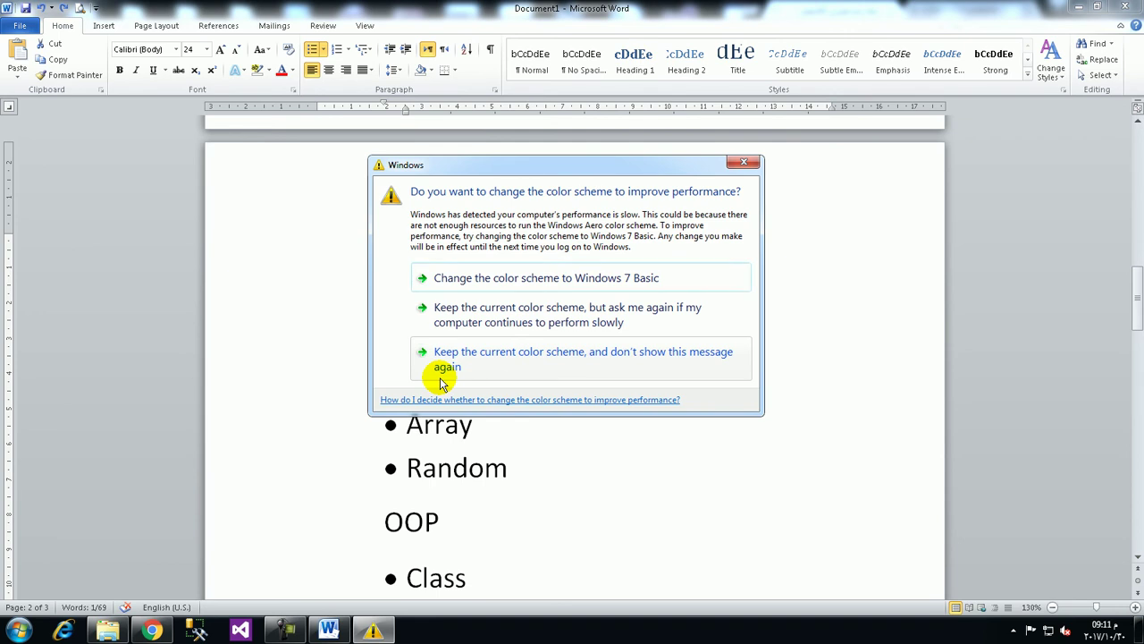
click(442, 374)
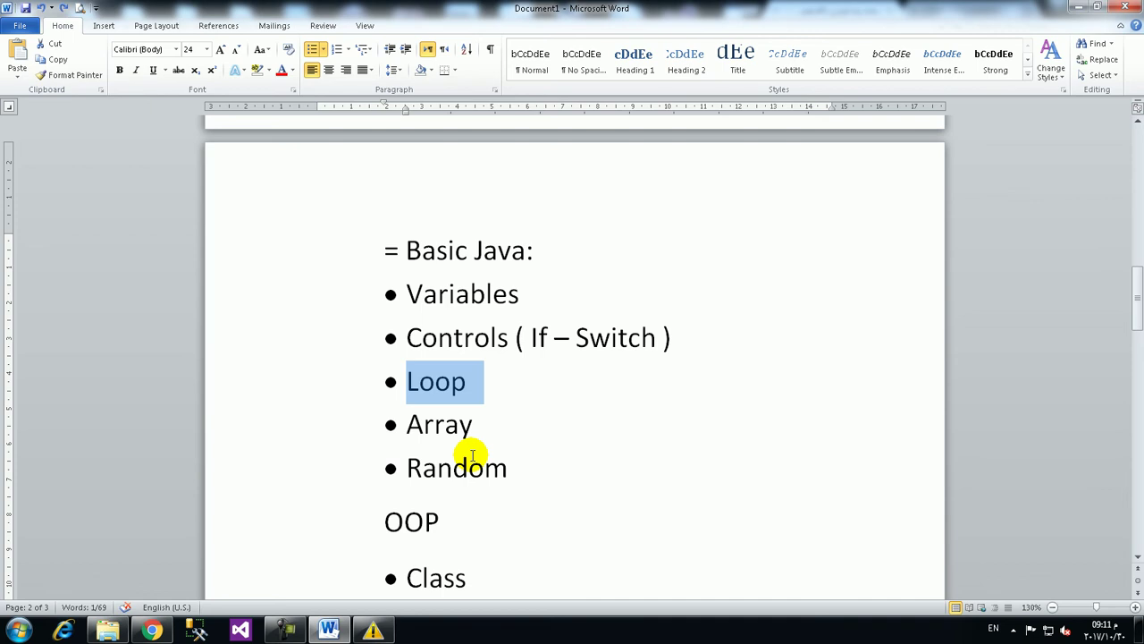
- Select the Array topic, then the Variables topic
double_click(451, 422)
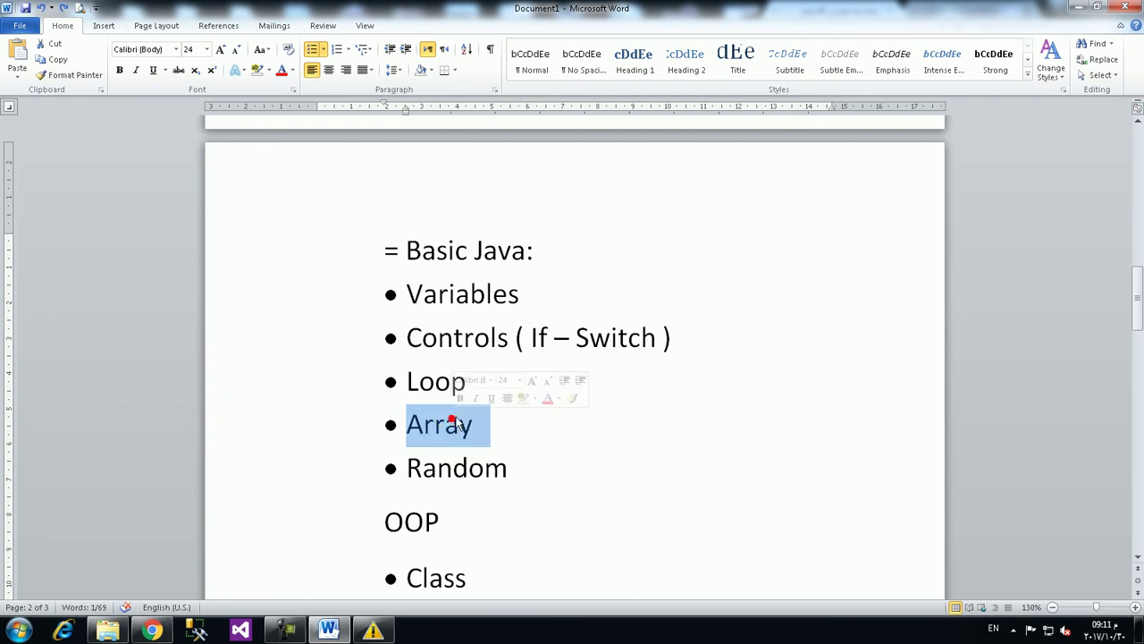
double_click(471, 296)
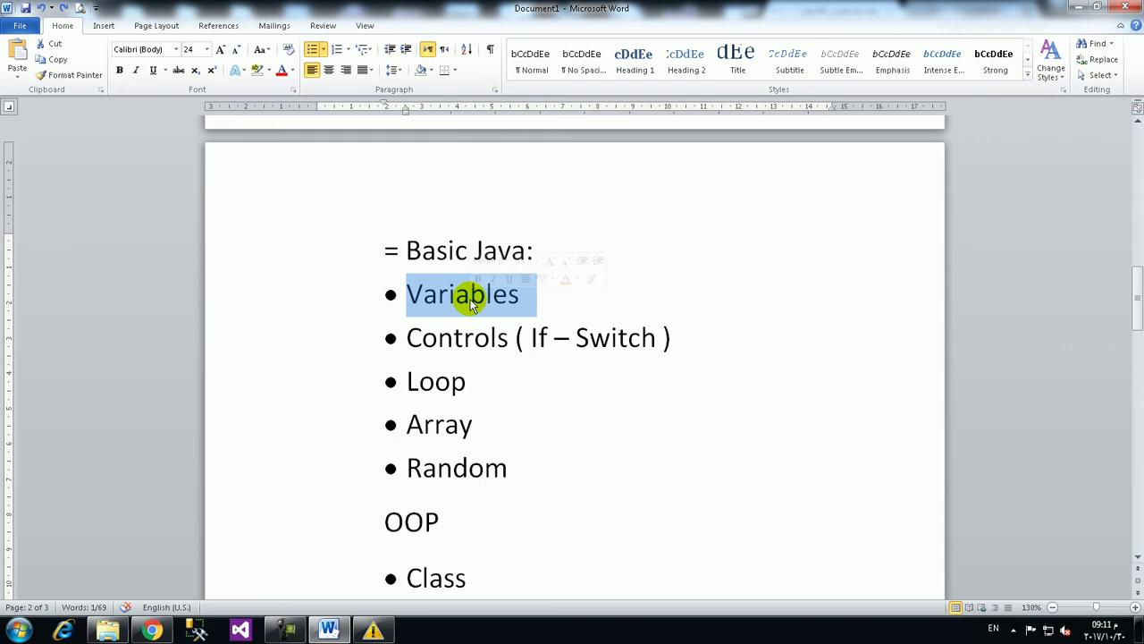
- View the LCMIS attendance page in Chrome, then show the Windows desktop
click(152, 629)
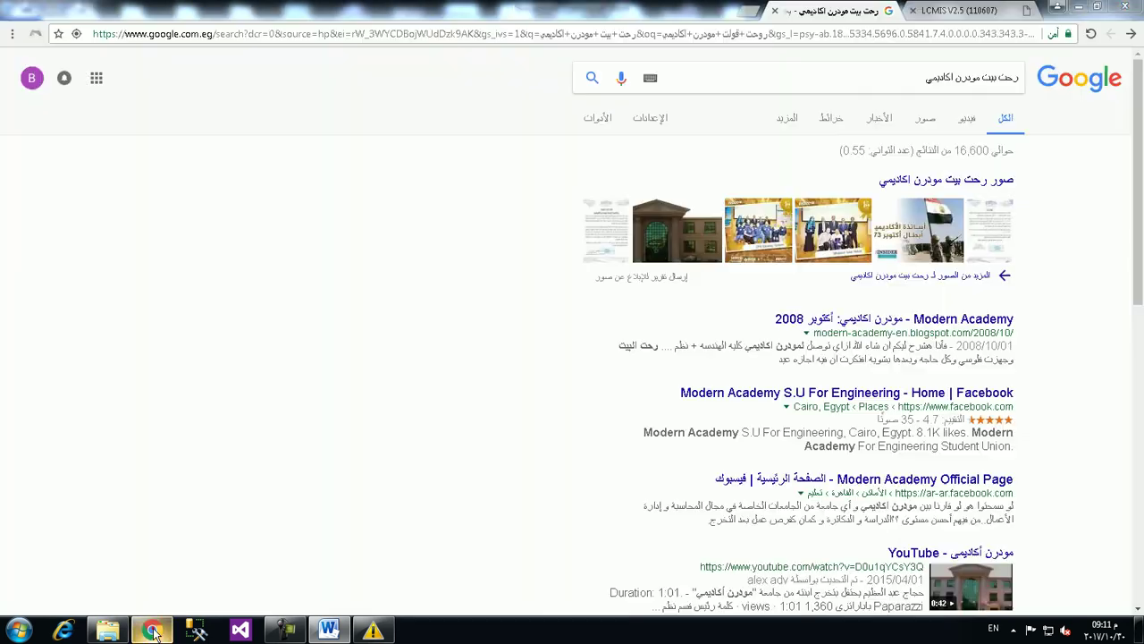
click(943, 9)
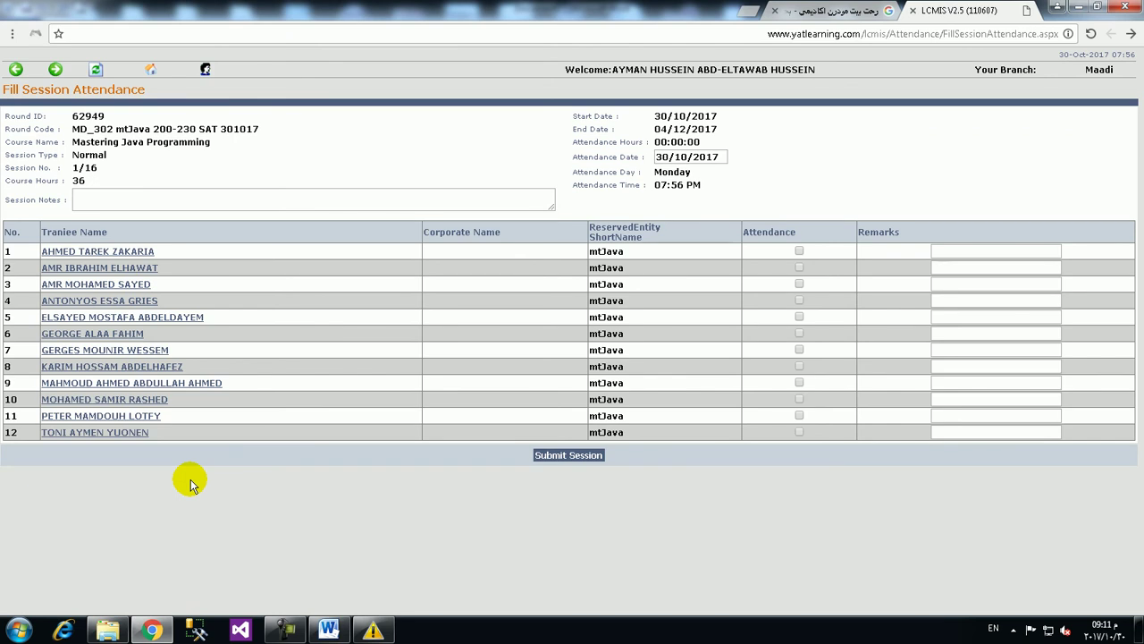
key(super+d)
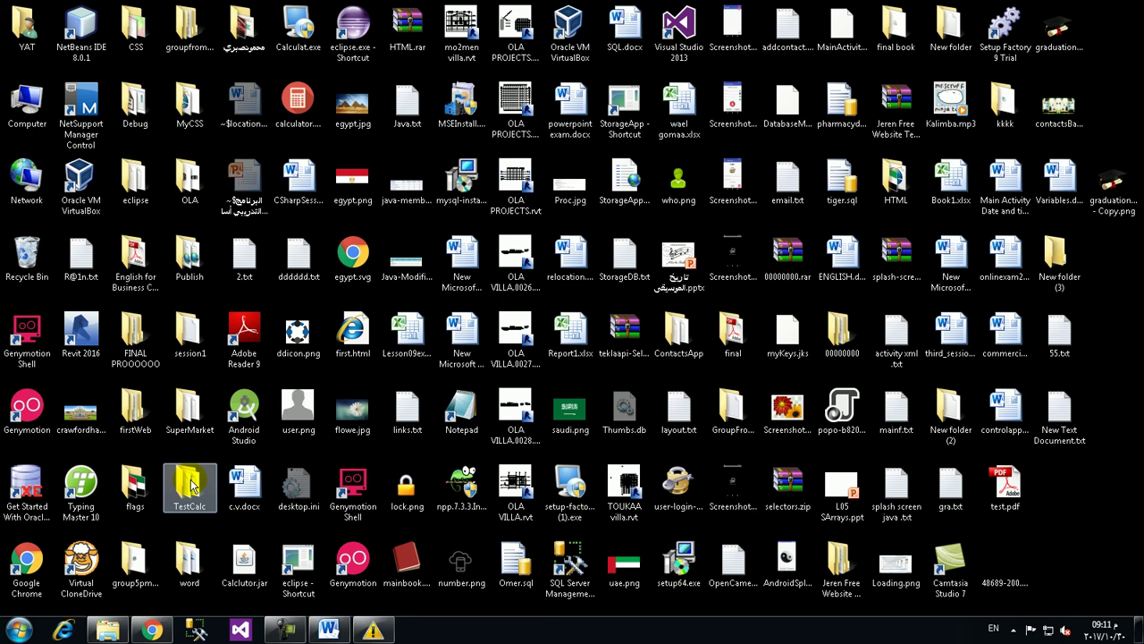
- Restore the Word window with the Java outline from the taskbar
click(328, 630)
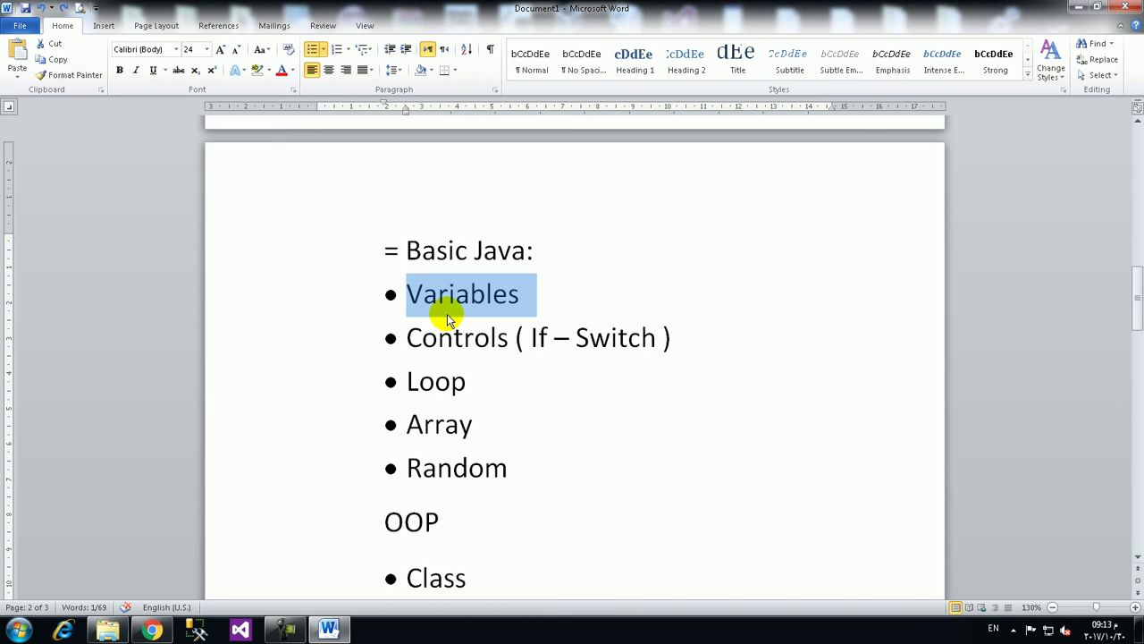
double_click(435, 425)
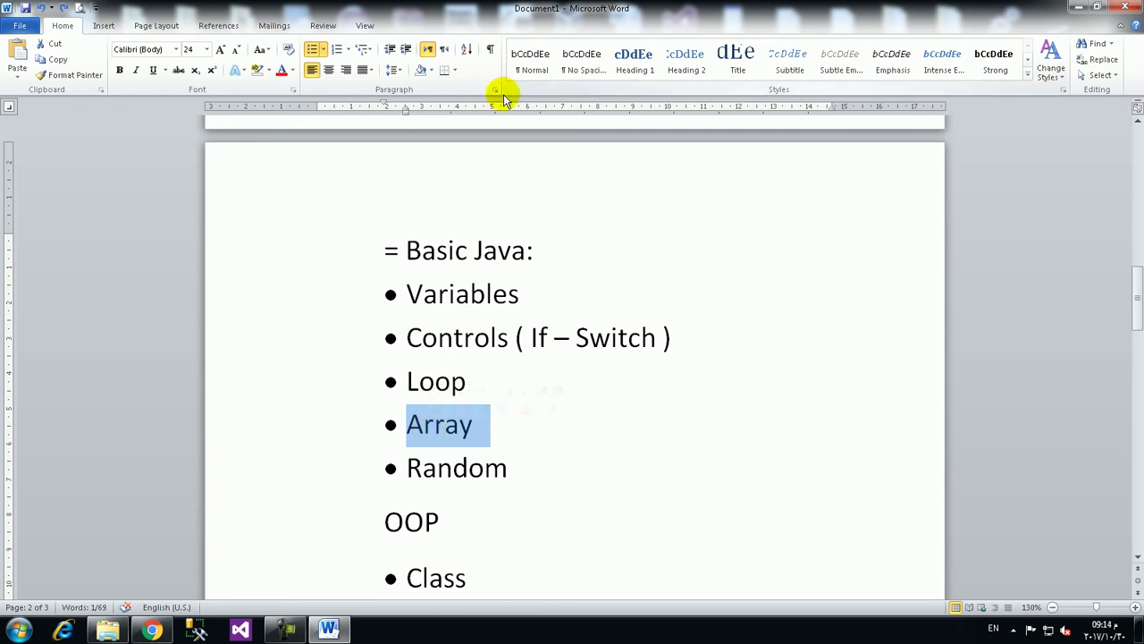
double_click(483, 295)
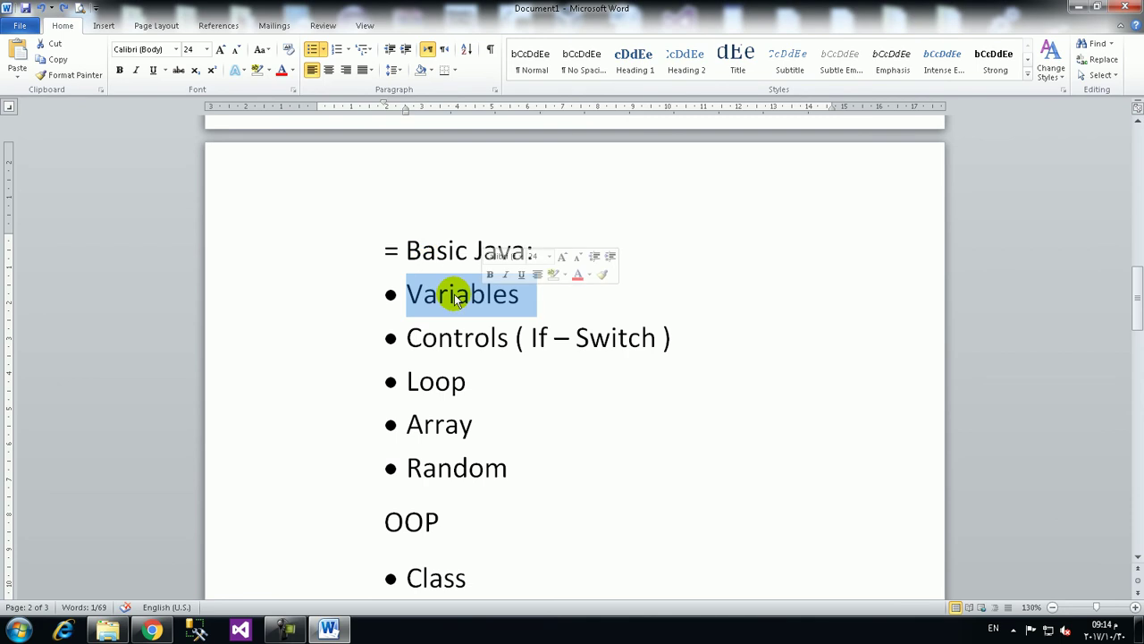
click(447, 429)
double_click(451, 435)
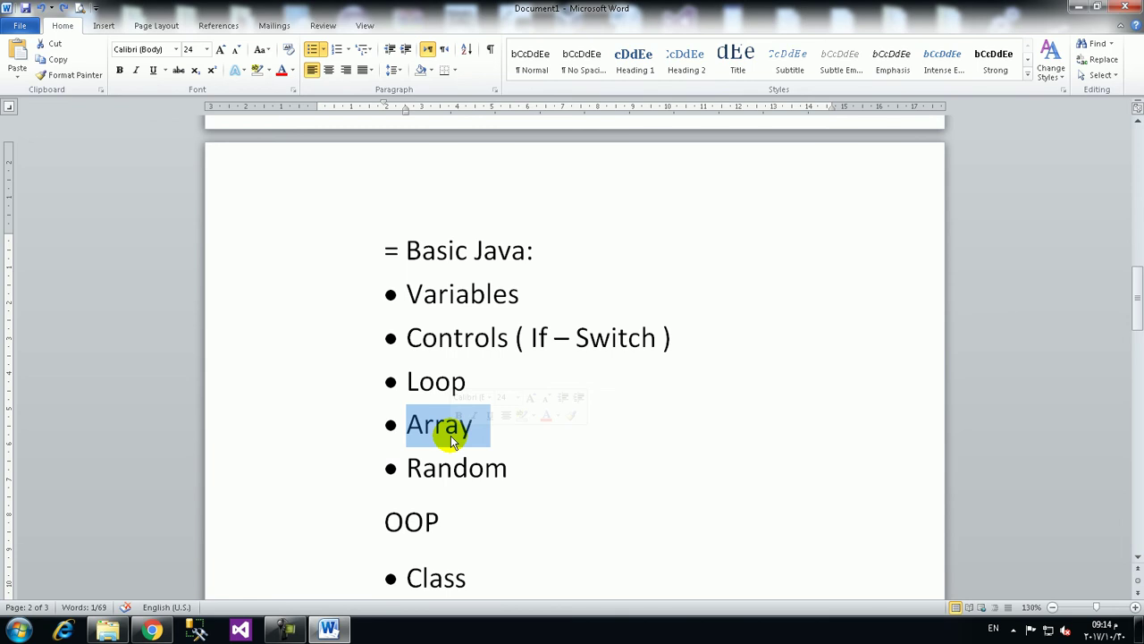
double_click(460, 295)
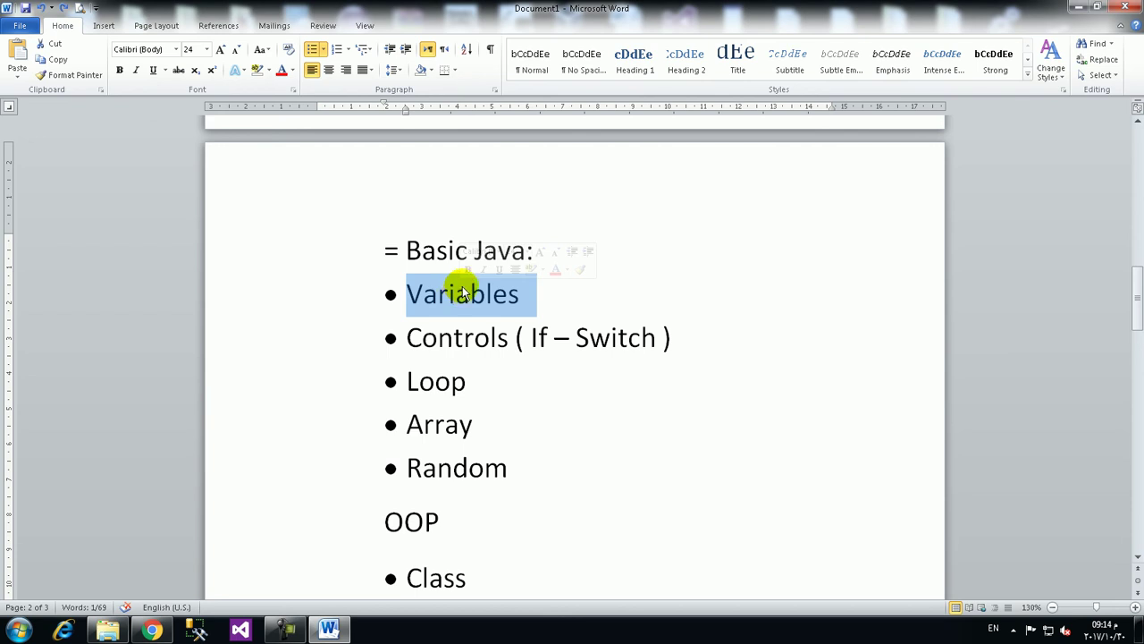
double_click(462, 481)
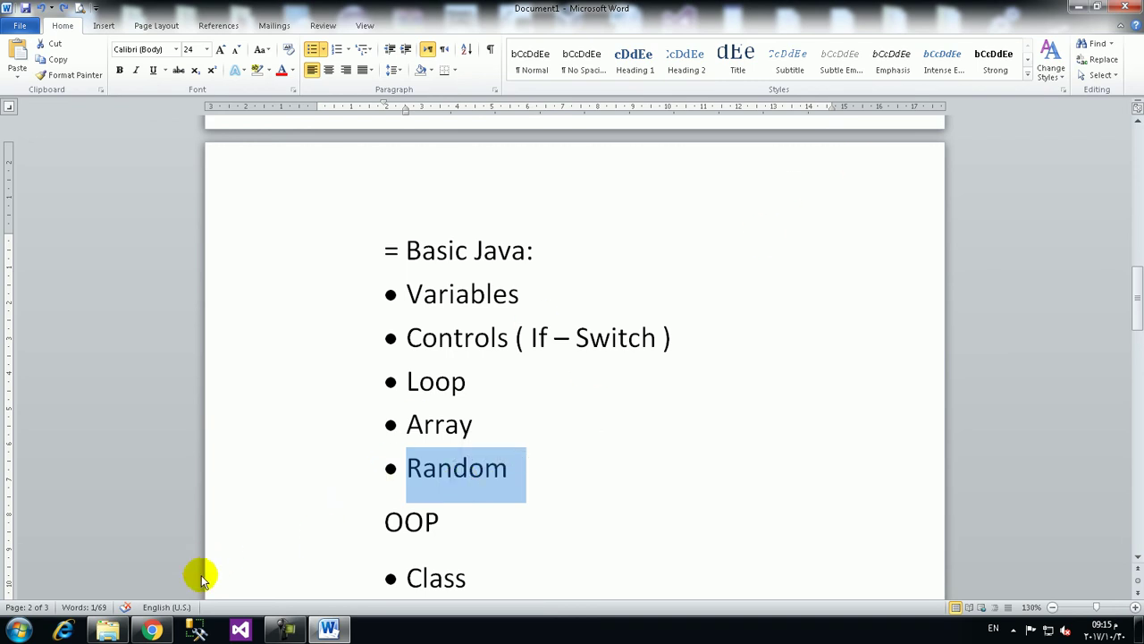
- Bring up the LCMIS Fill Session Attendance page for Mastering Java Programming in Chrome
click(161, 629)
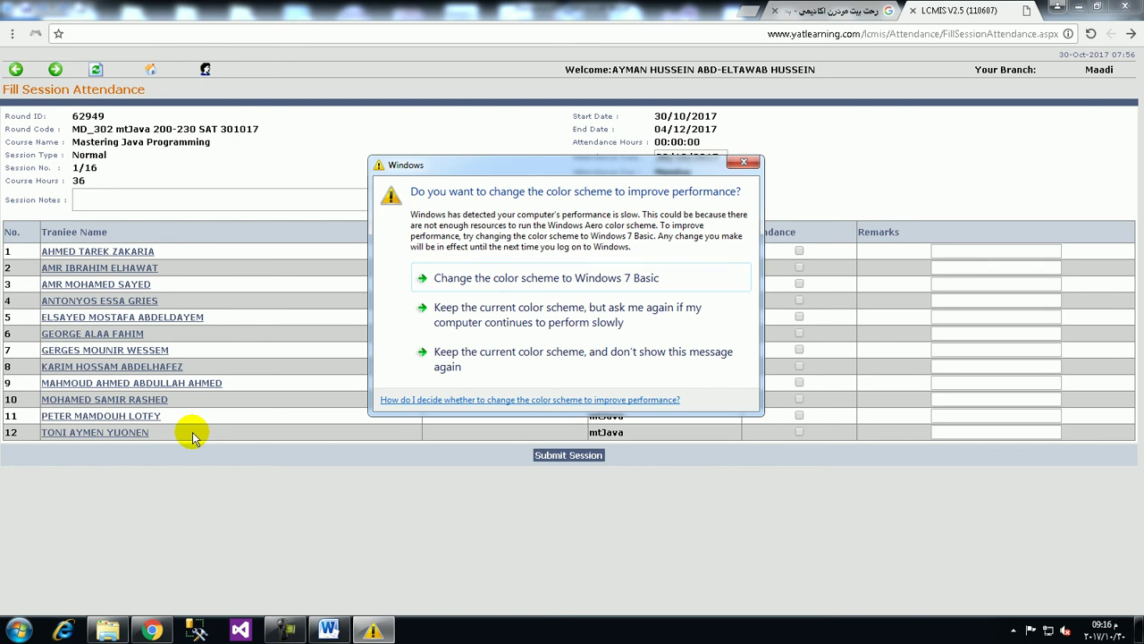
- Close the colour-scheme performance warning and go back to the Word Java outline
key(Escape)
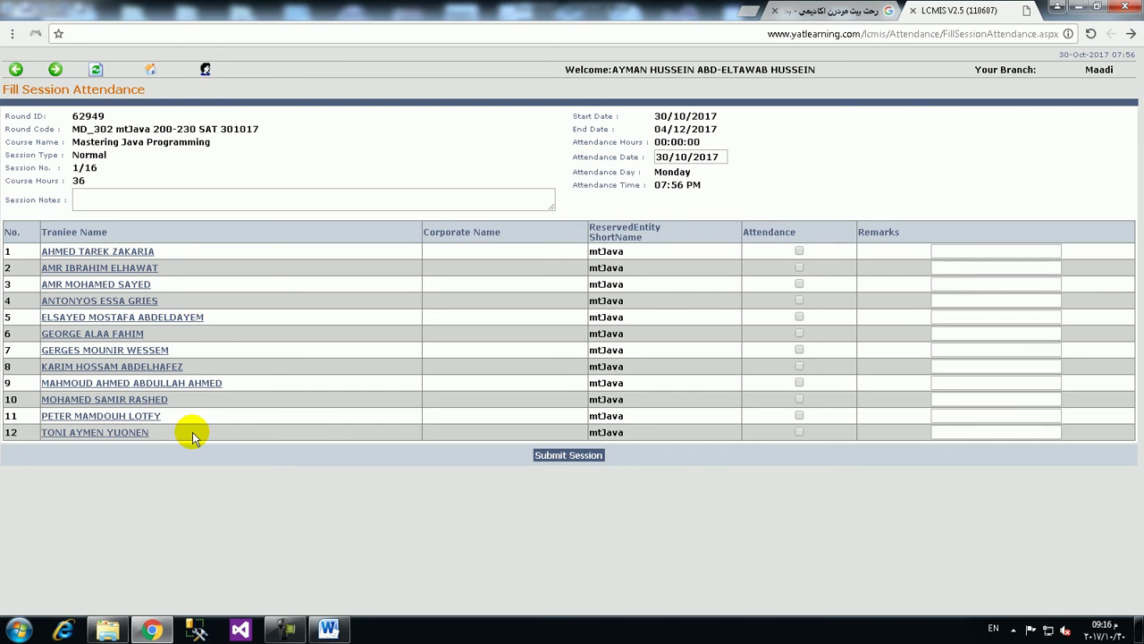
click(329, 630)
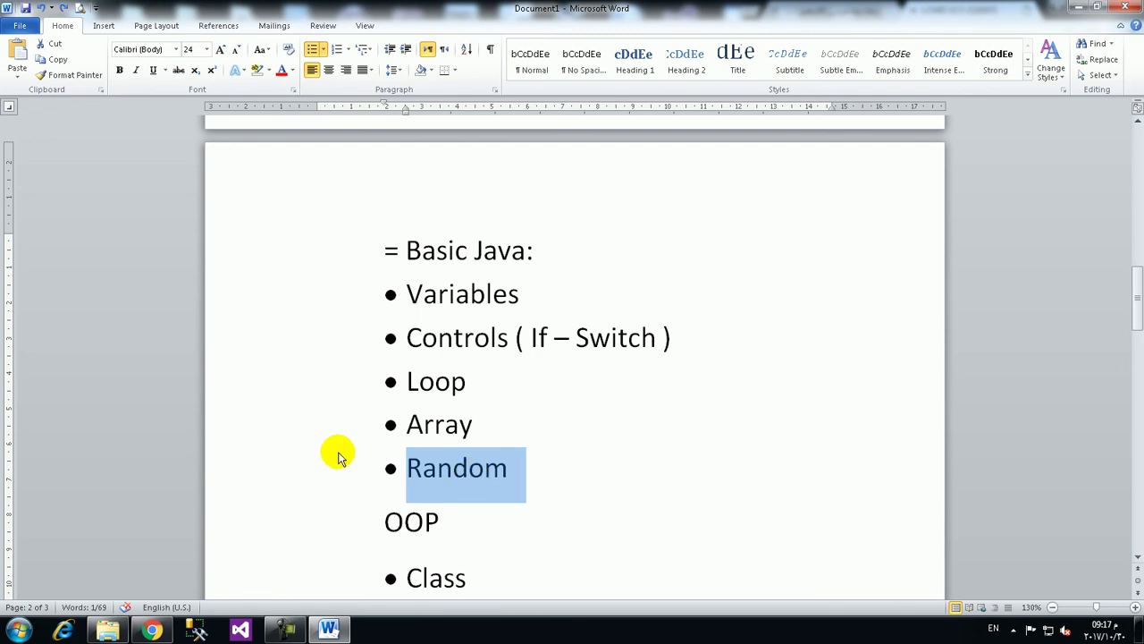
scroll(348, 420, down, 3)
triple_click(404, 342)
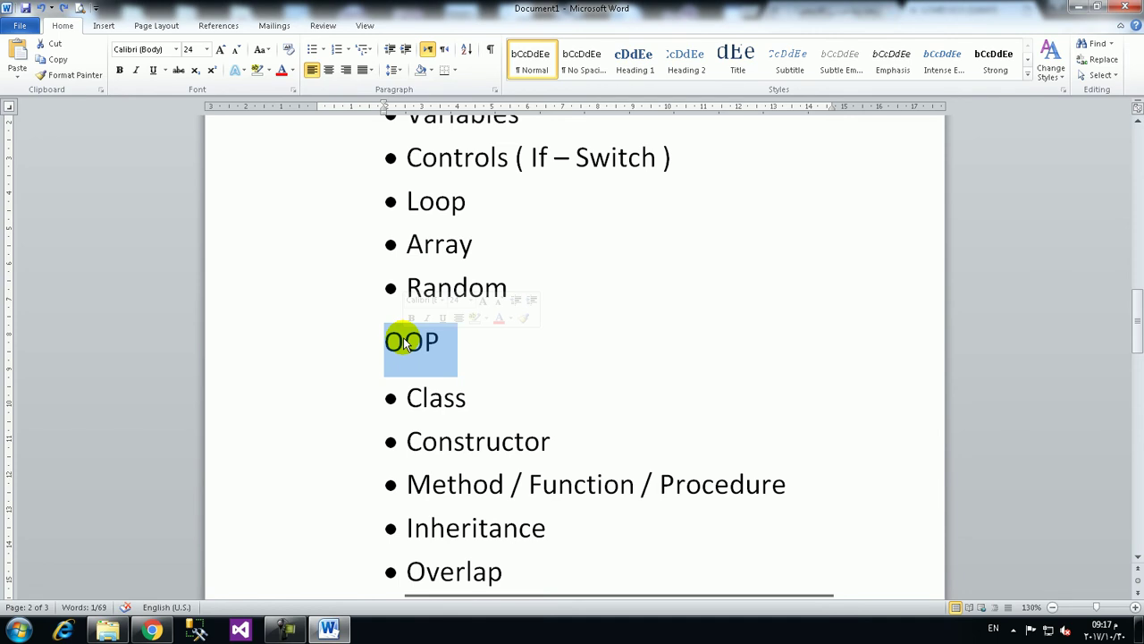
scroll(349, 276, up, 1)
scroll(358, 268, up, 2)
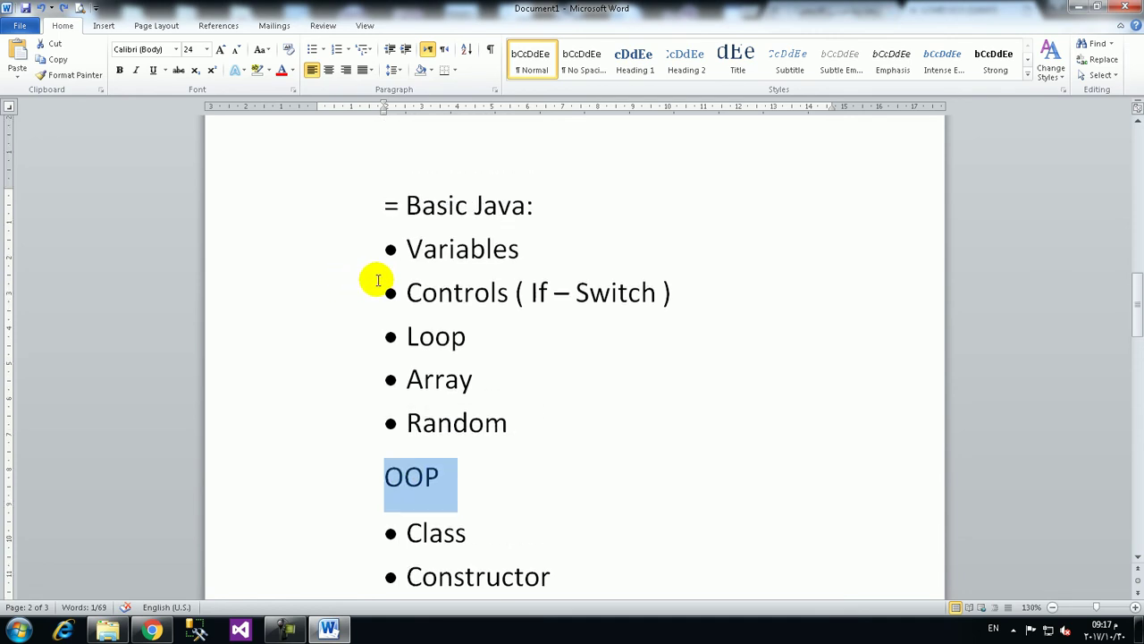
click(413, 213)
key(shift+End)
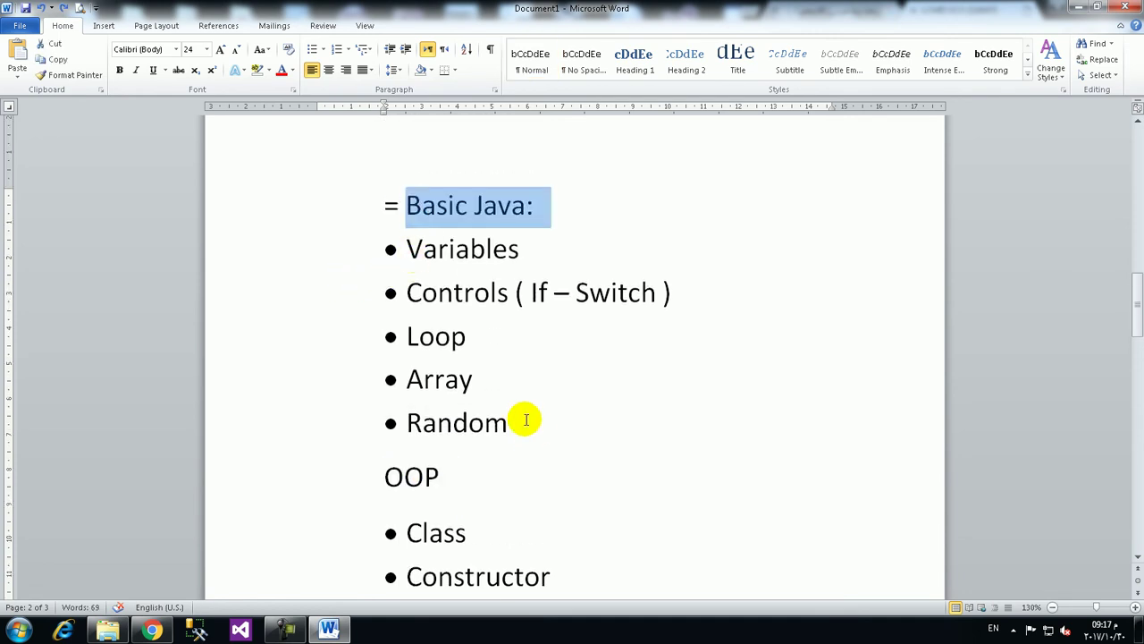
key(shift+Down)
key(shift+Down)
key(shift+Down)
key(shift+Down)
key(shift+Down)
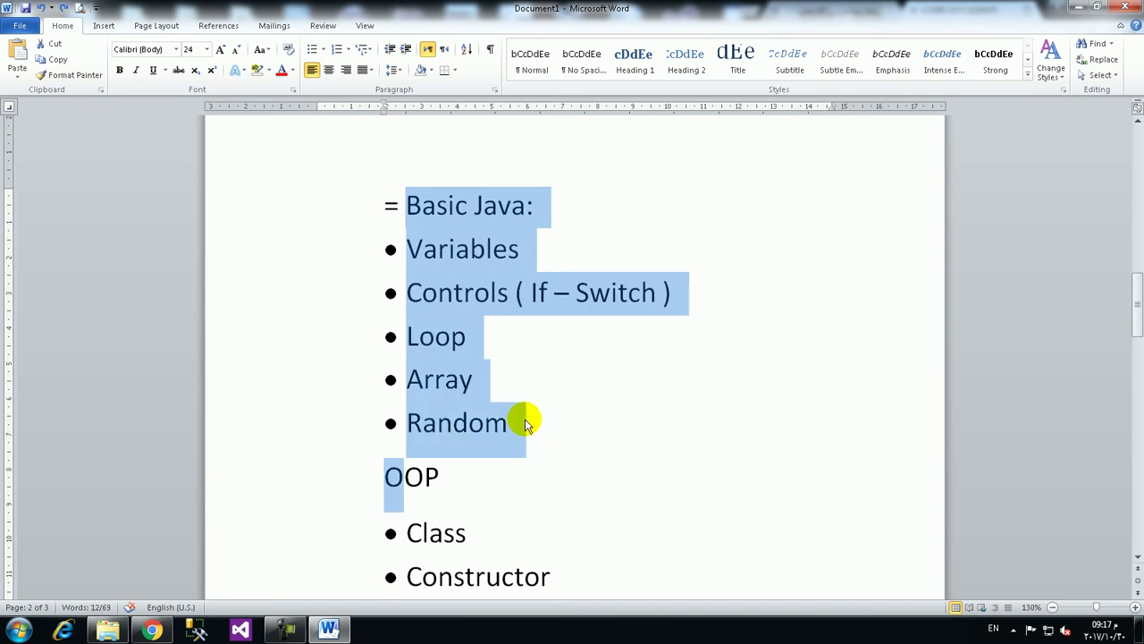
click(471, 420)
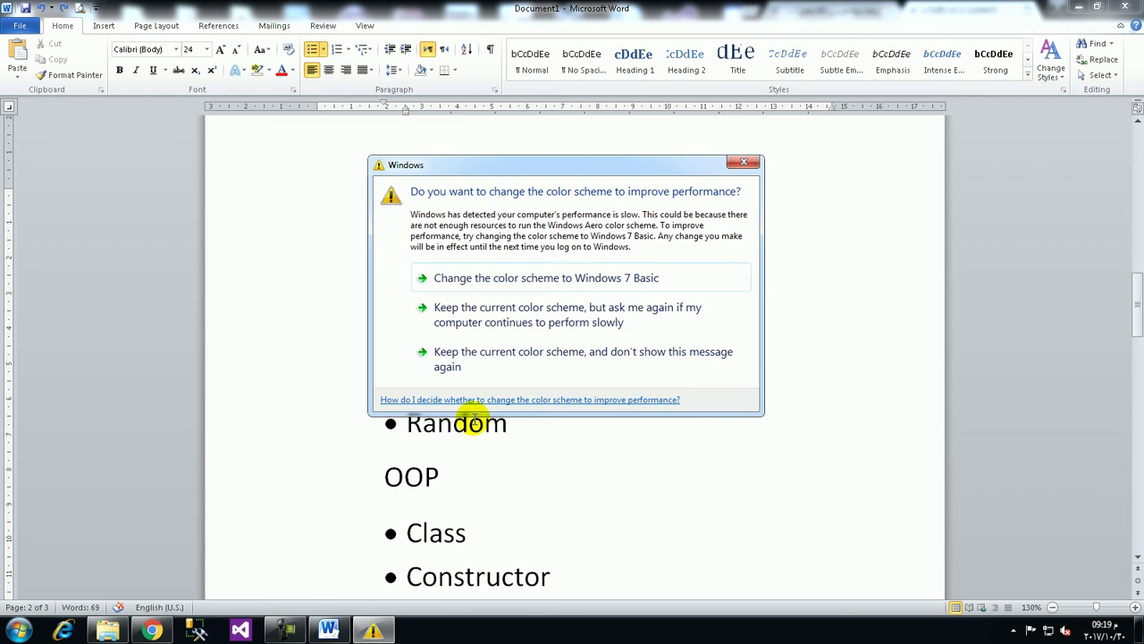
key(Escape)
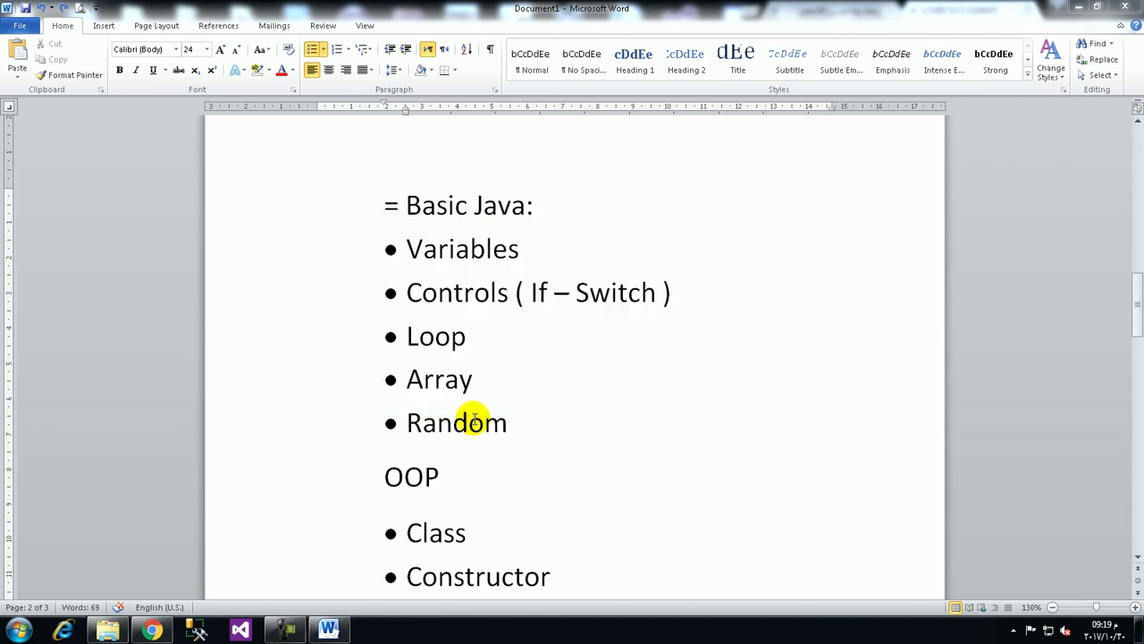
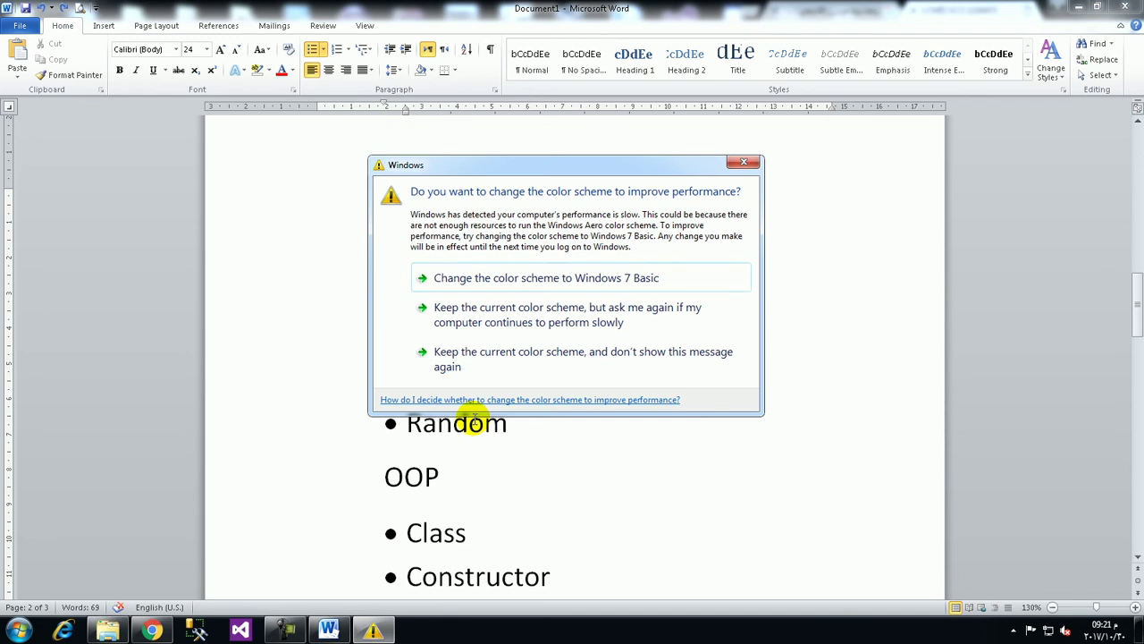
- Close the colour-scheme warning, select the word 'Class', and bring the remaining OOP items into view
click(742, 162)
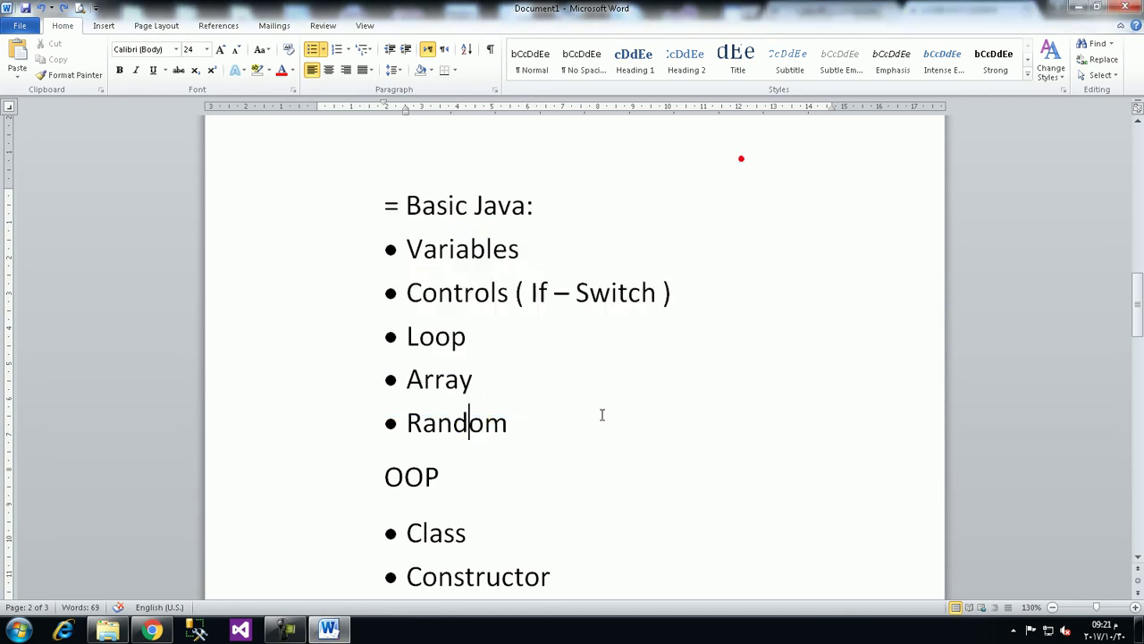
double_click(423, 534)
scroll(427, 532, down, 3)
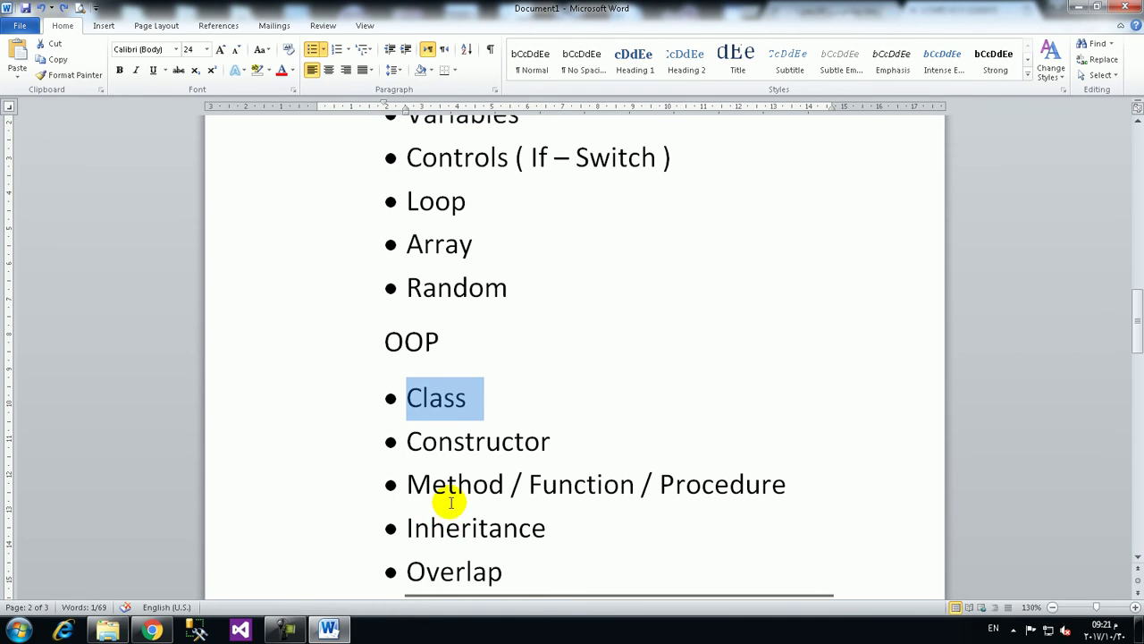
- Select the entire 'Method / Function / Procedure' paragraph in the OOP list
triple_click(536, 483)
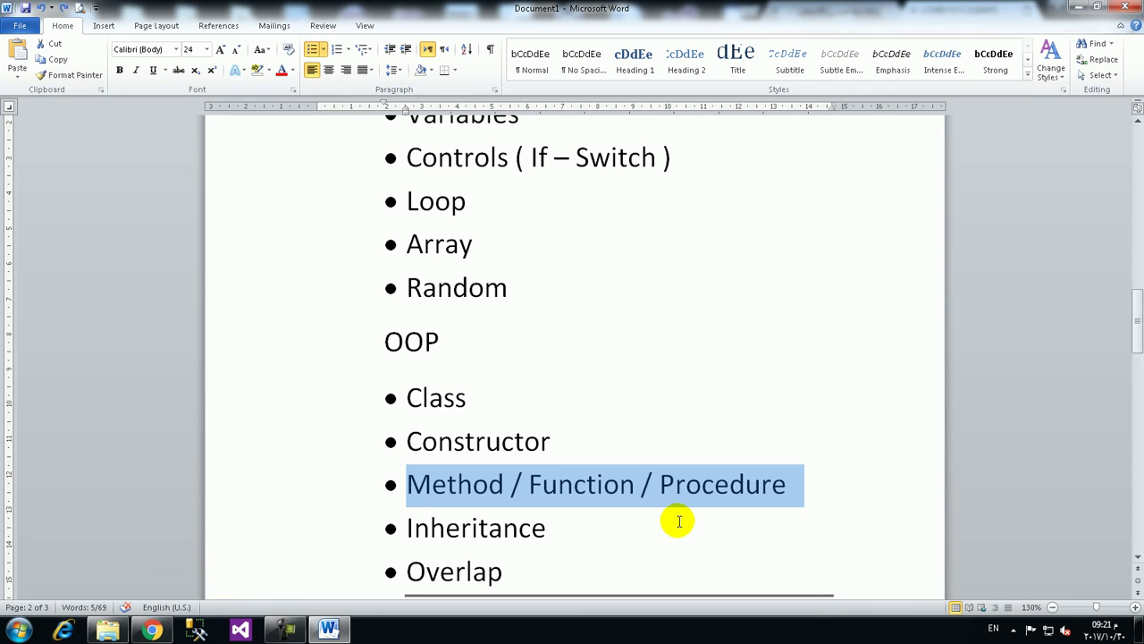
scroll(679, 521, down, 3)
- Select the full 'Constructor' paragraph of the OOP list
triple_click(478, 304)
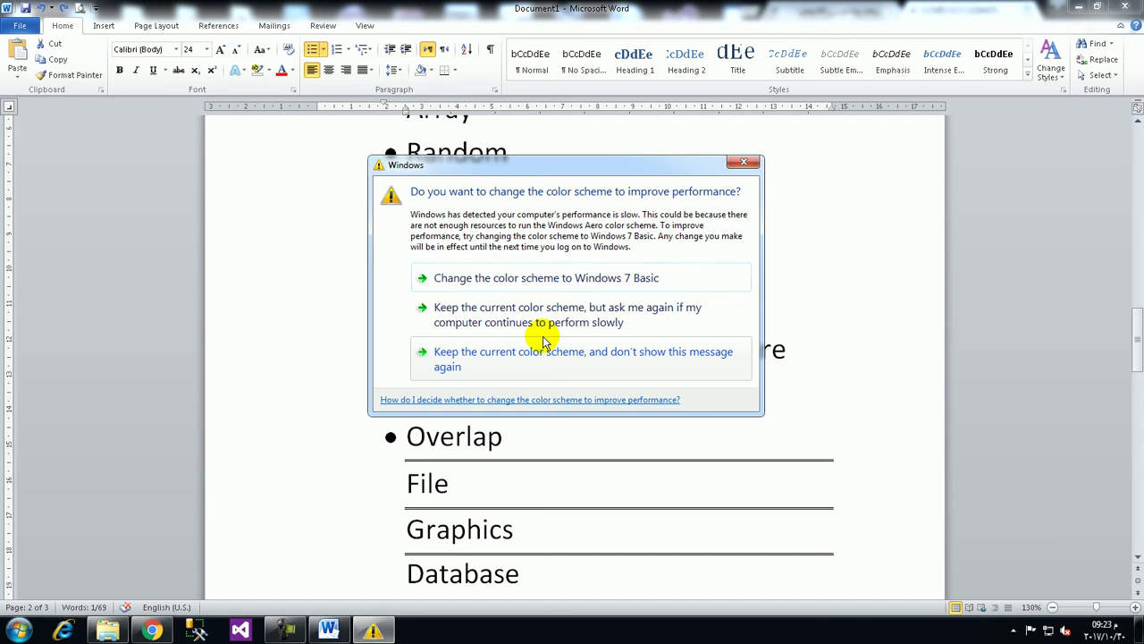
click(543, 341)
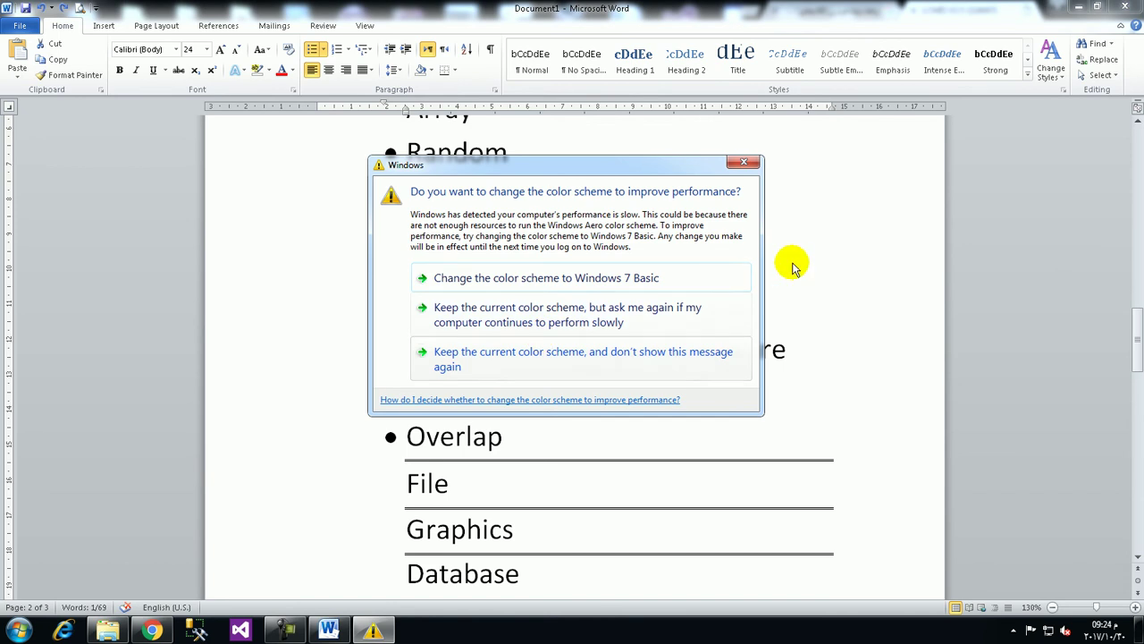
key(Escape)
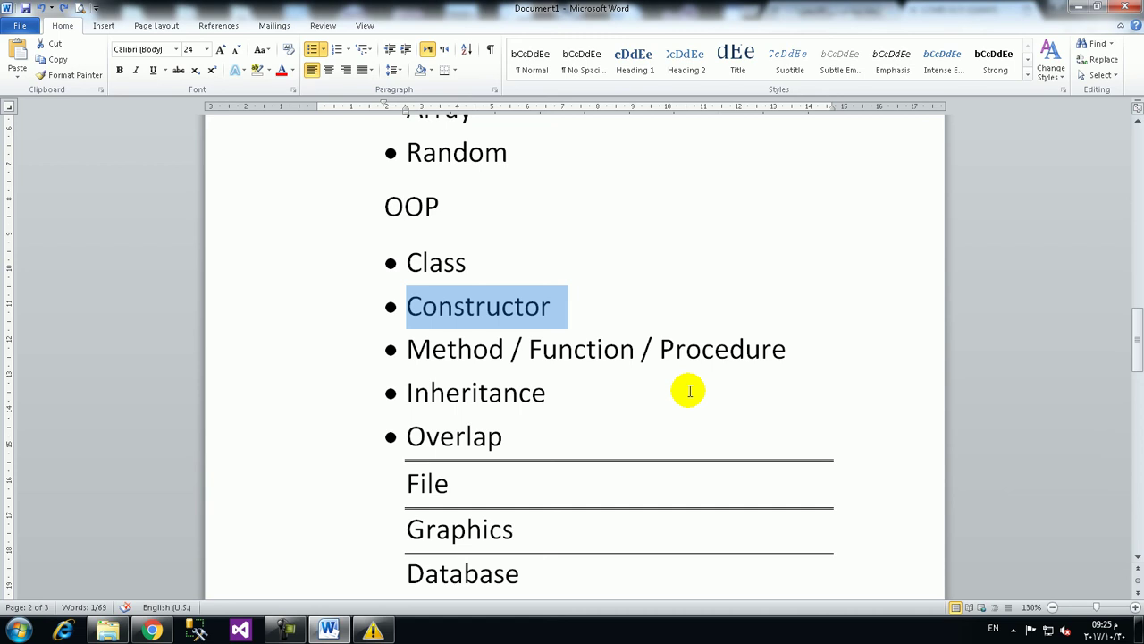
- Select the full 'Inheritance' paragraph of the OOP list
triple_click(438, 392)
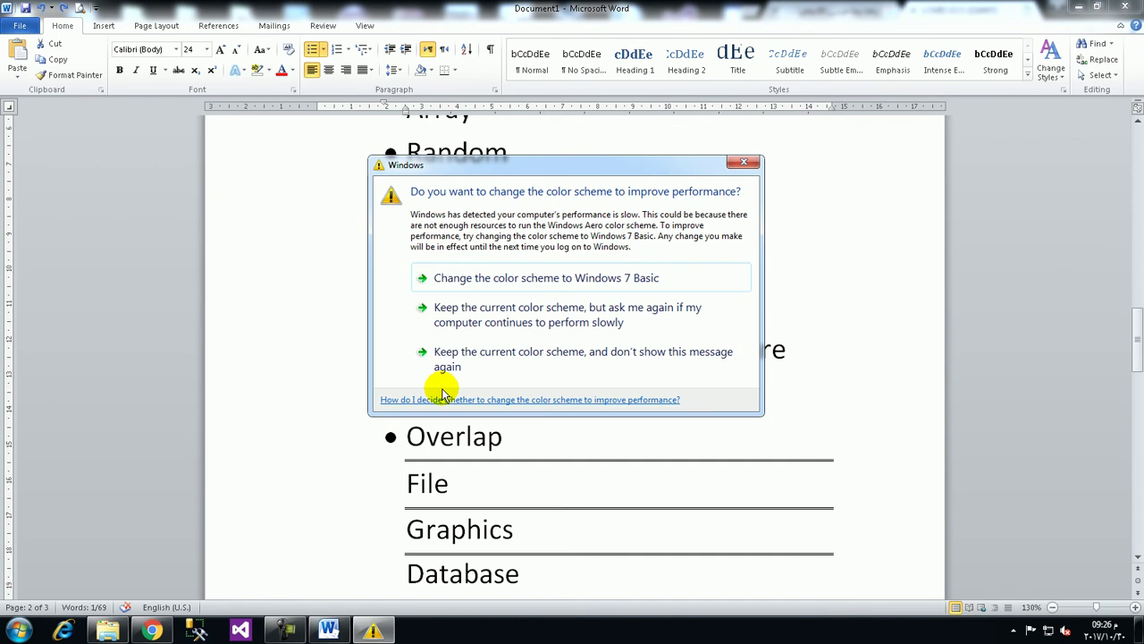
- Bring the Word course outline back in front of the colour-scheme warning
click(447, 440)
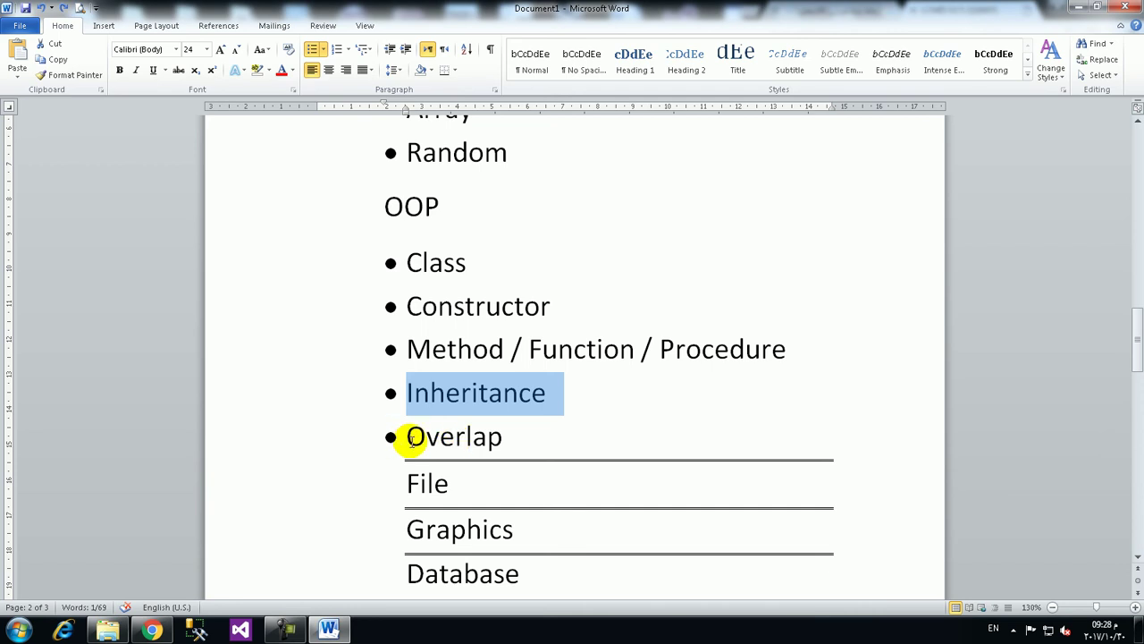
- Select the 'File' heading further down the course outline
scroll(417, 434, down, 2)
double_click(419, 393)
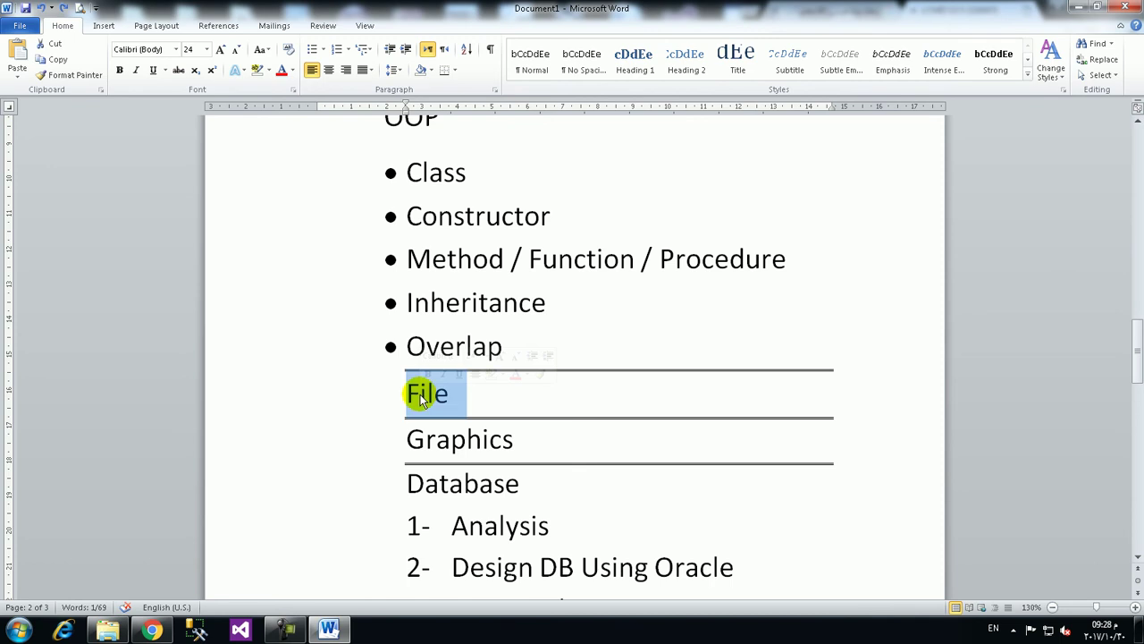
- Start a new Notepad note with three first names on separate lines, then return to Word
click(20, 630)
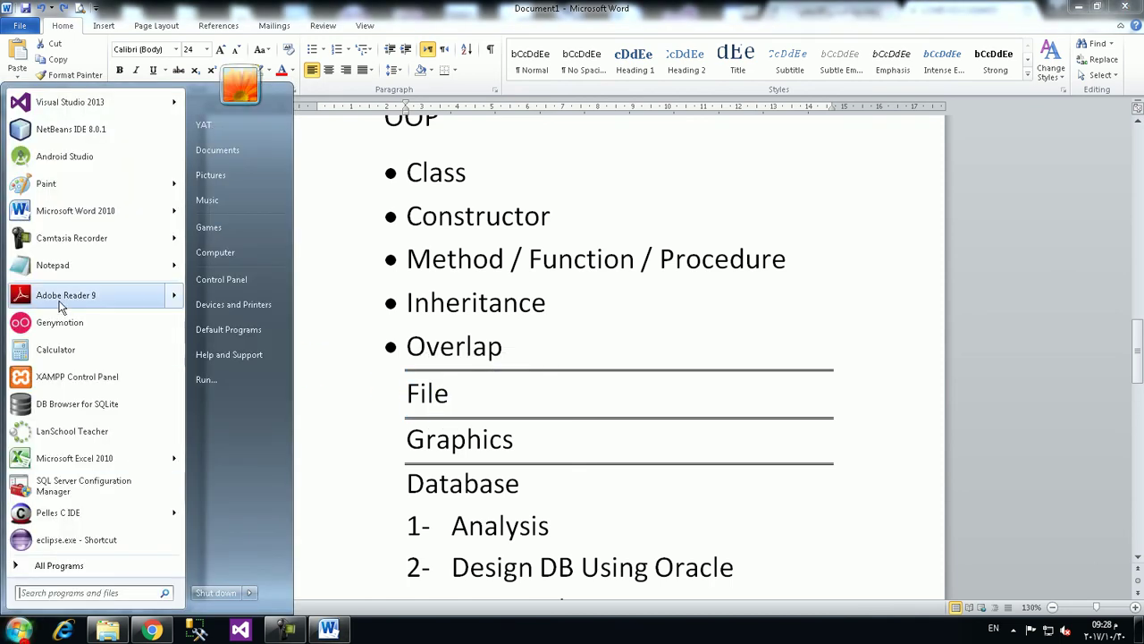
click(54, 265)
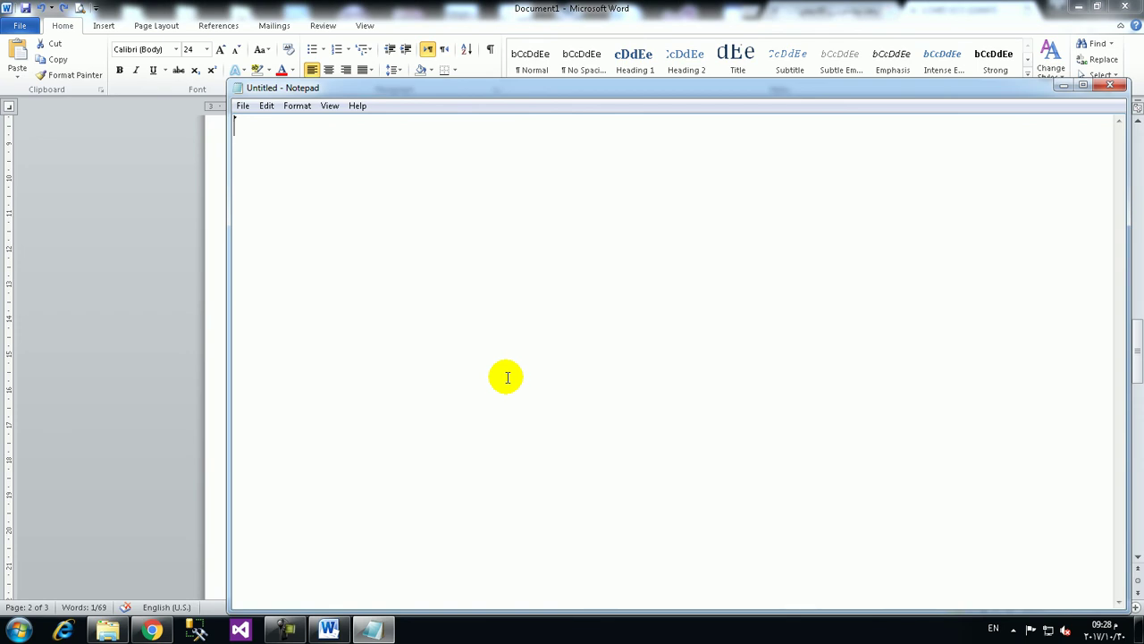
text(Omar)
key(Return)
text(Ala)
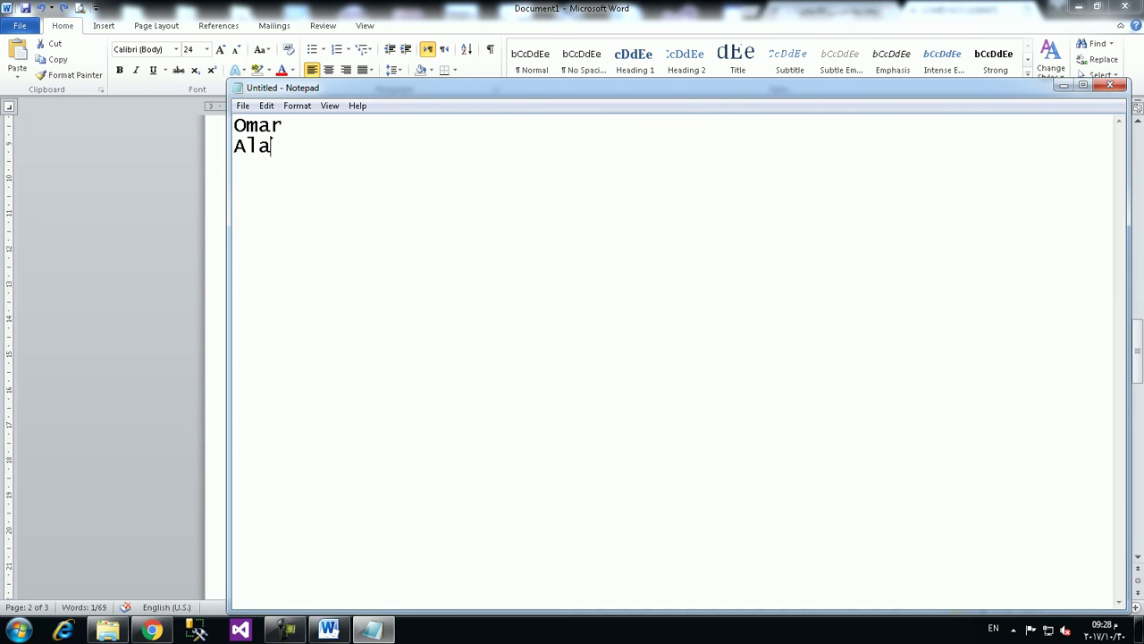
key(BackSpace)
text(i)
key(Return)
text(AHmed)
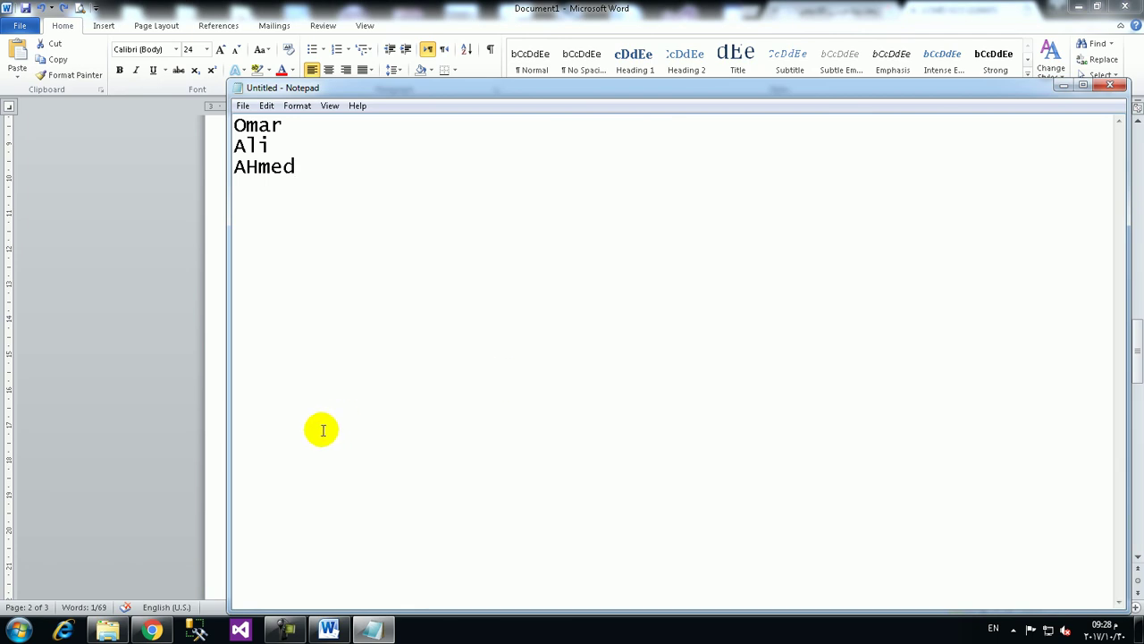
click(199, 385)
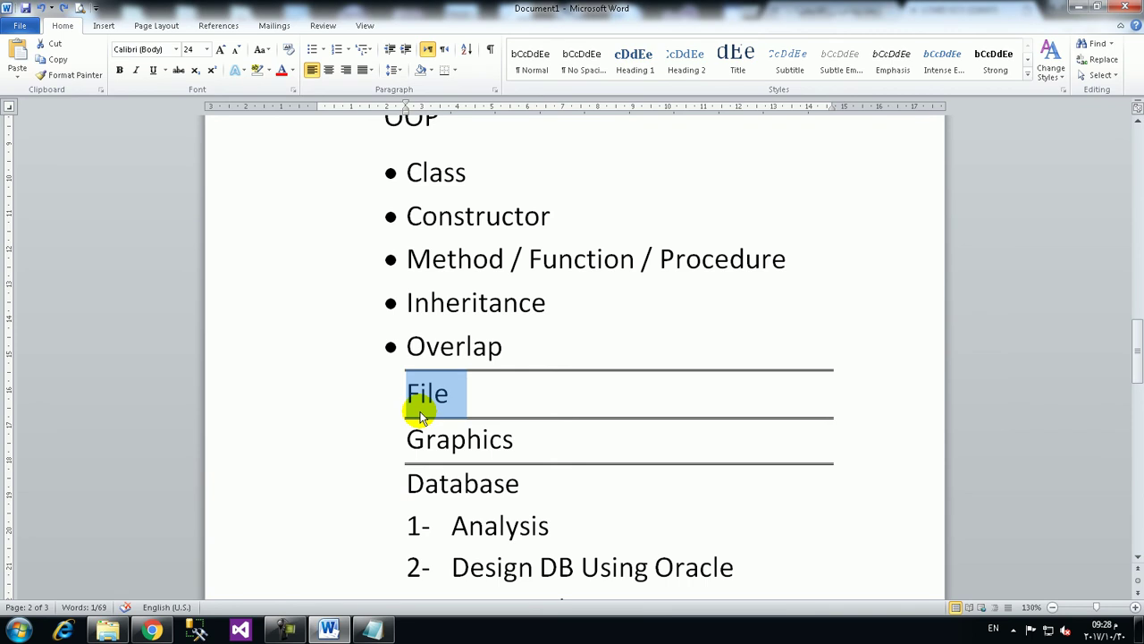
- Select the 'Graphics' heading, close the colour-scheme prompt, then select the 'Database' heading
double_click(460, 449)
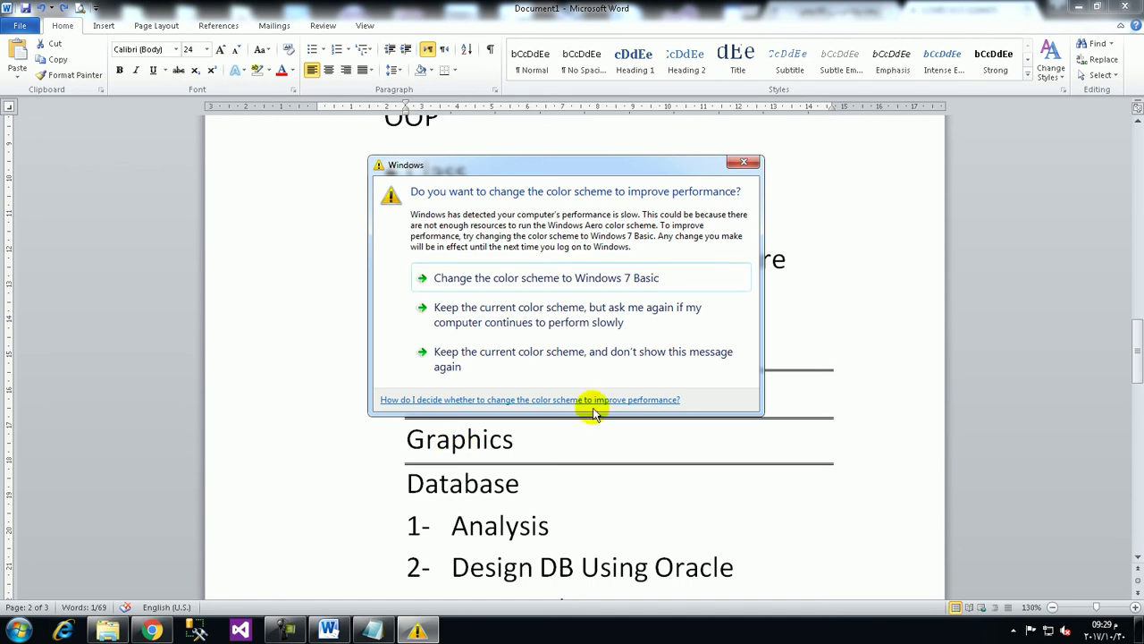
click(744, 162)
double_click(504, 481)
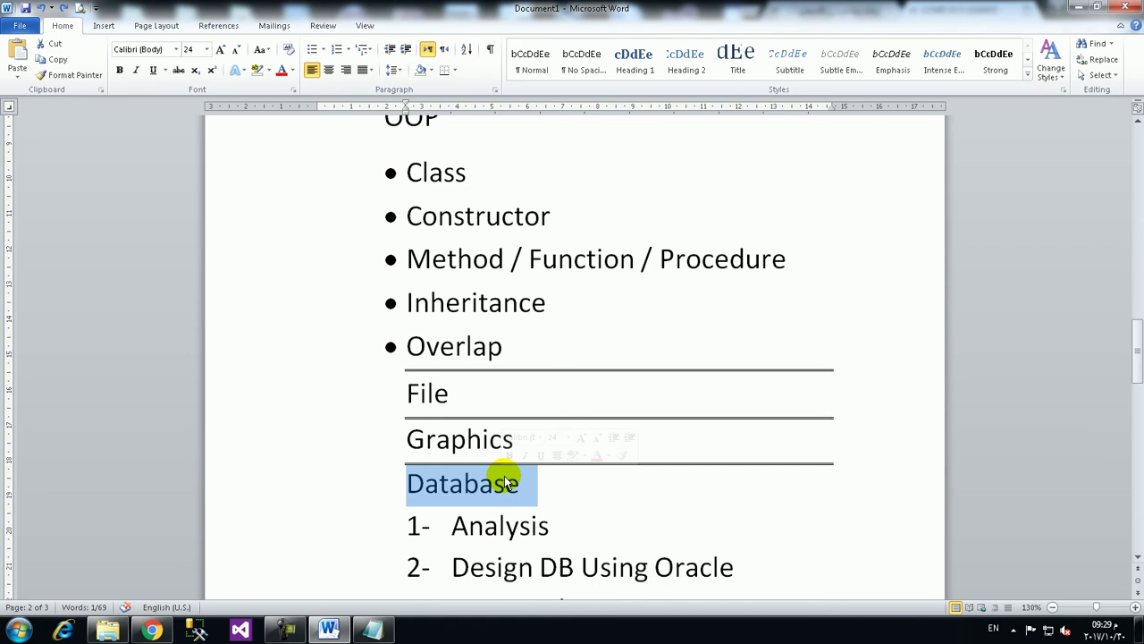
scroll(595, 393, up, 1)
scroll(592, 396, up, 2)
- Select the Basic Java items from Variables down through Random
click(406, 293)
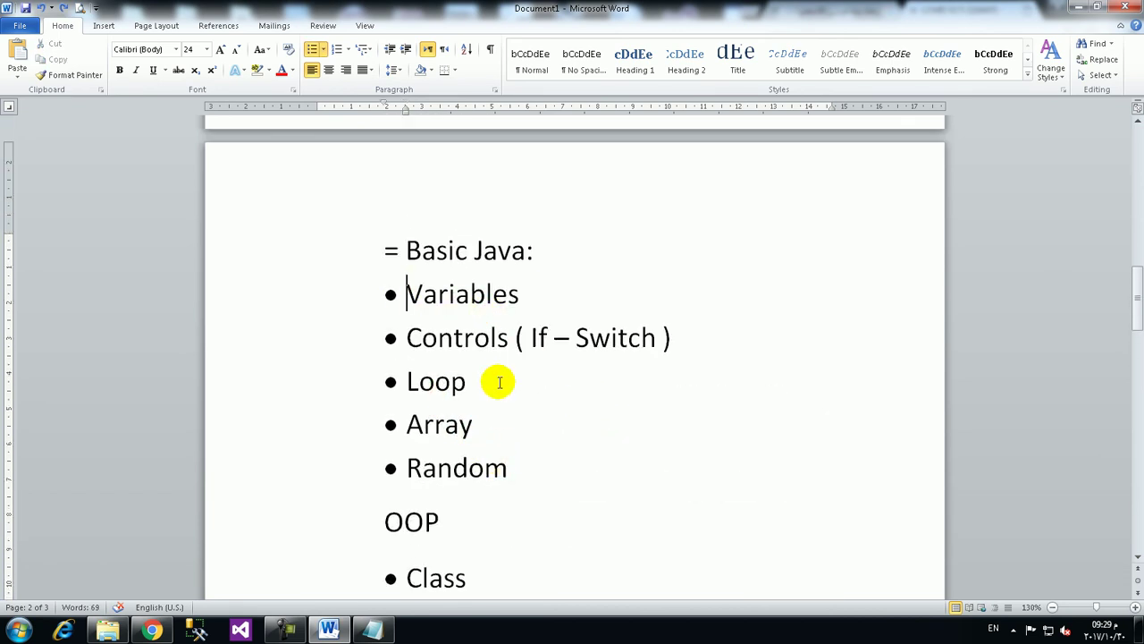
key(shift+Down)
key(shift+Down)
key(shift+Down)
key(shift+Down)
key(shift+Down)
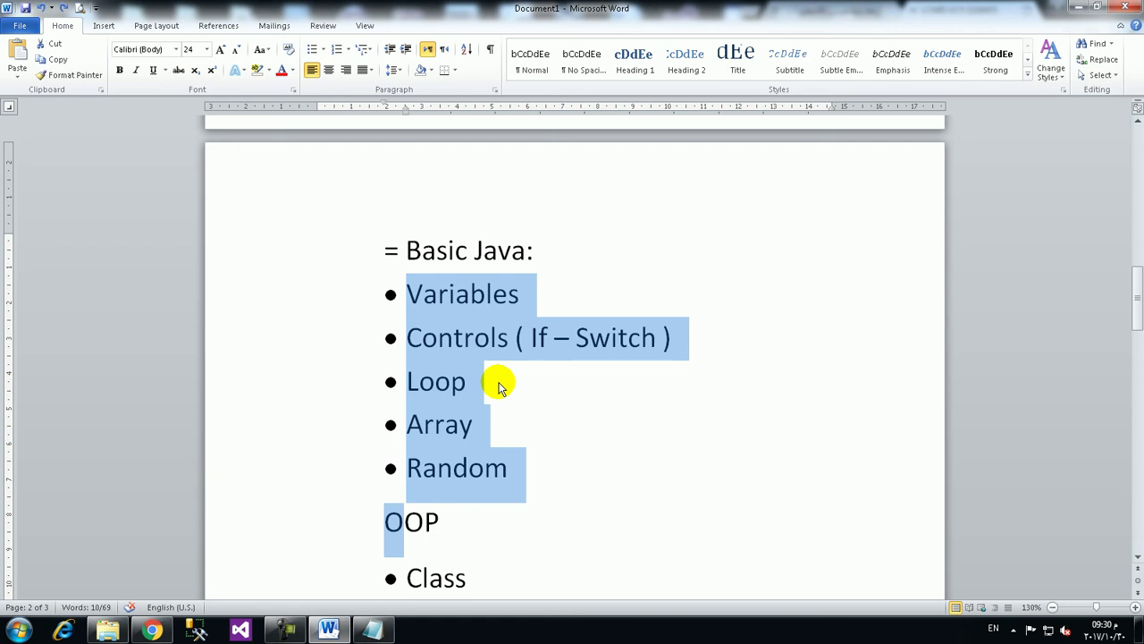
- Close the colour-scheme prompt and select the 'Database' heading below Graphics
scroll(531, 381, down, 2)
scroll(522, 382, down, 4)
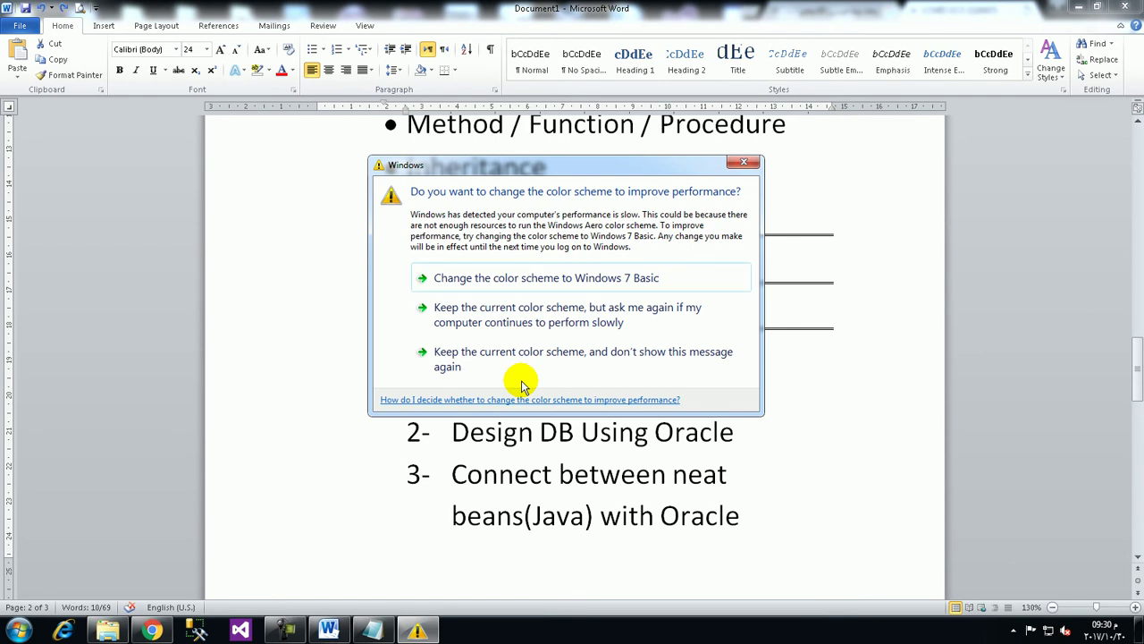
click(744, 162)
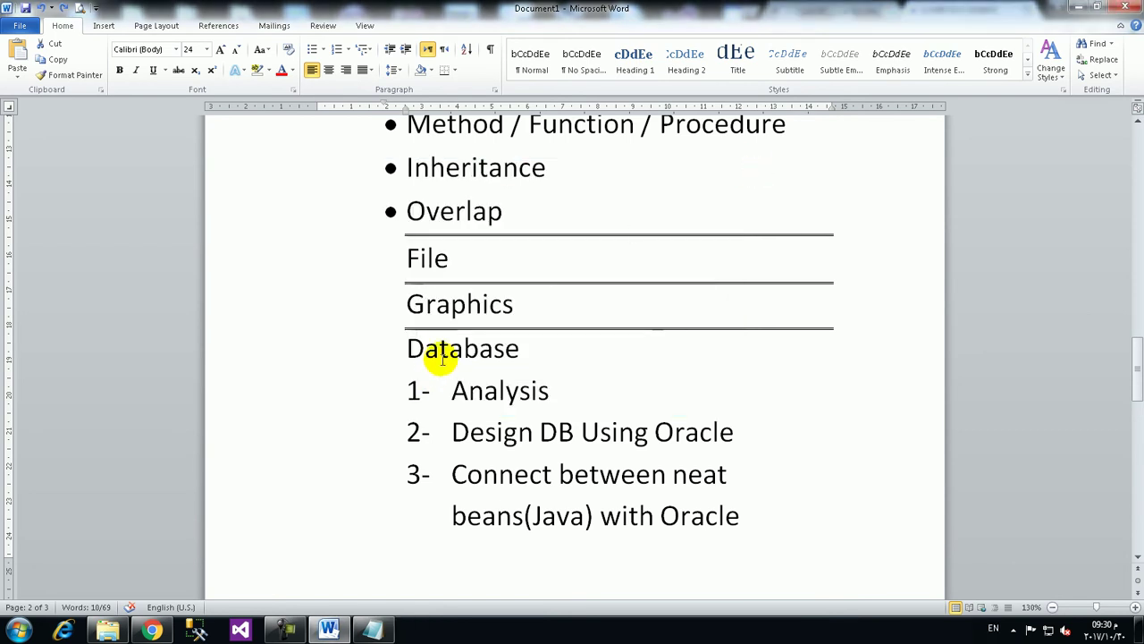
triple_click(442, 356)
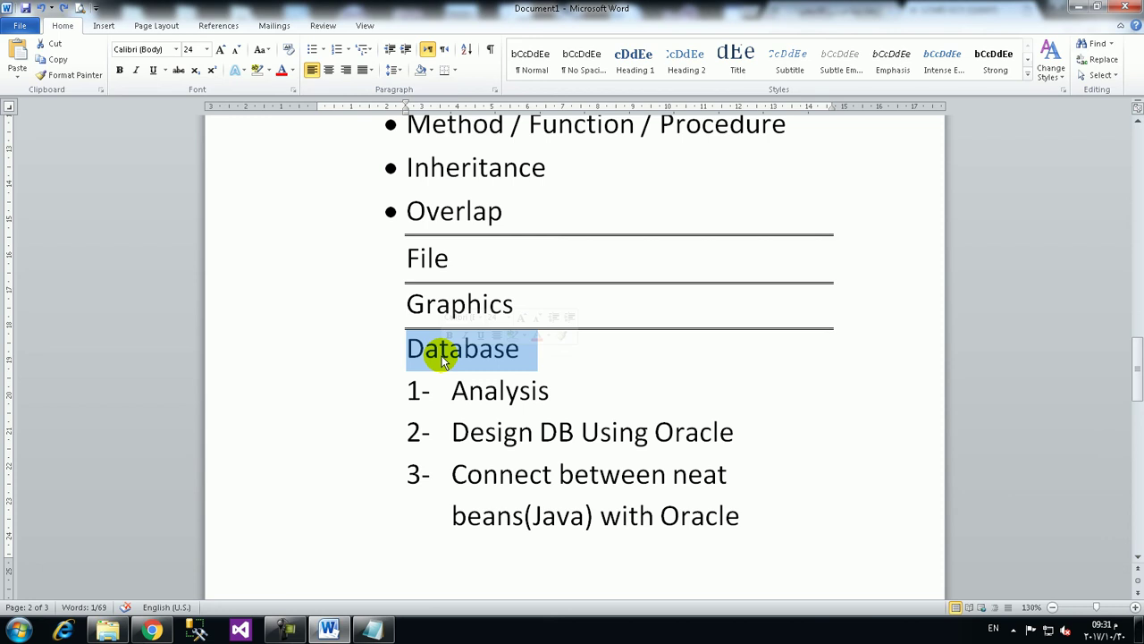
double_click(480, 346)
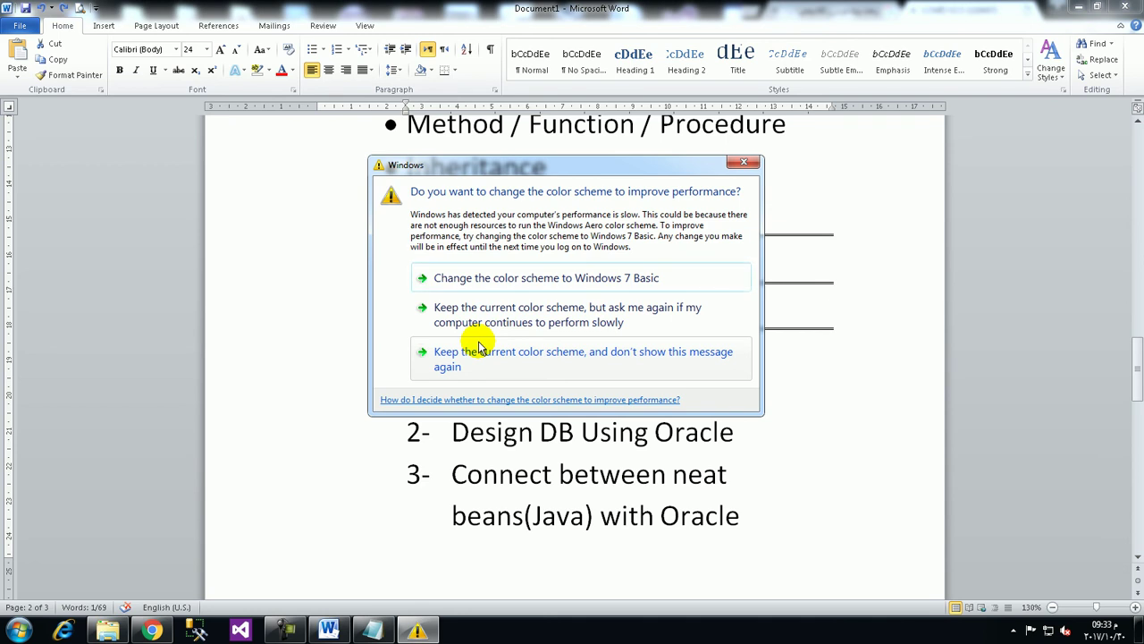
click(478, 349)
click(478, 349)
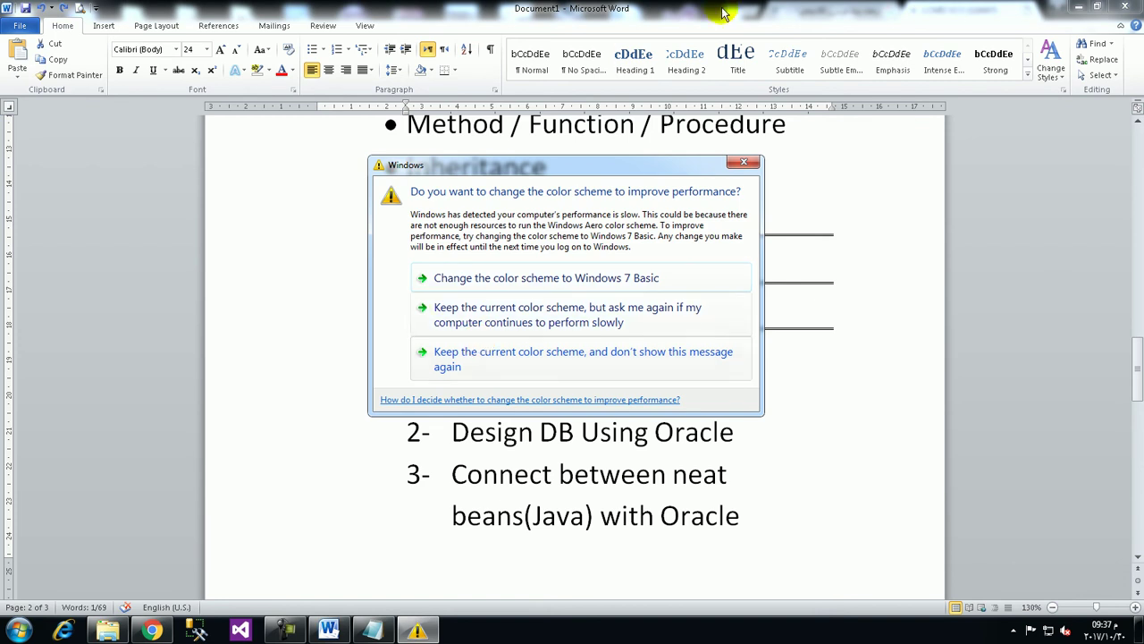
click(744, 162)
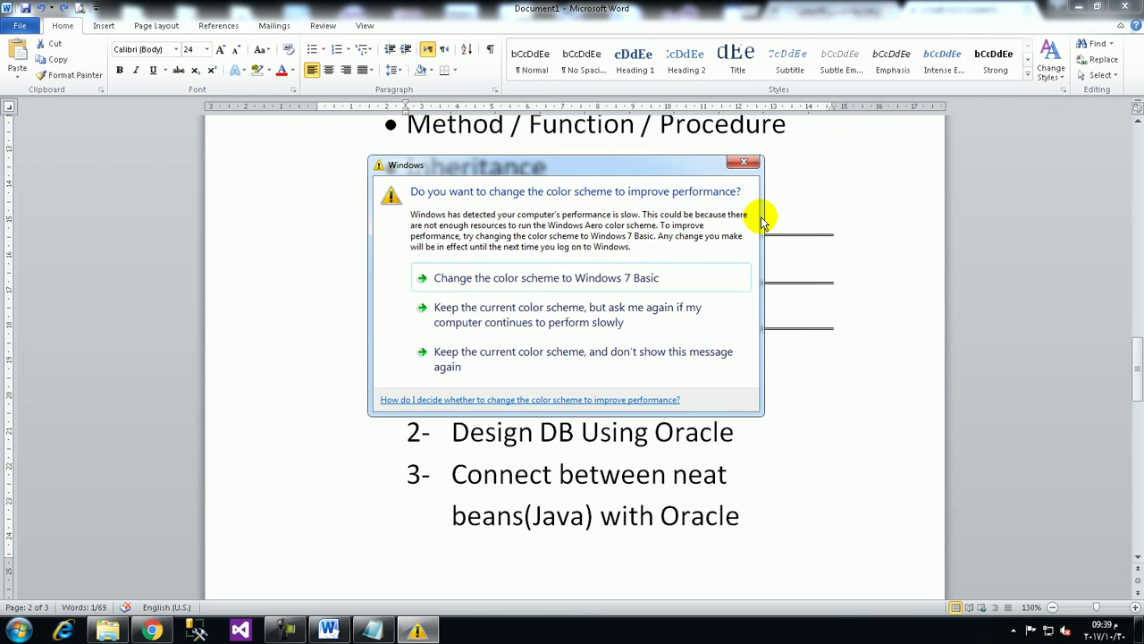
- Dismiss the Windows color-scheme warning to uncover the outline's Overlap, File, Graphics and Database sections
key(Escape)
key(Escape)
key(Escape)
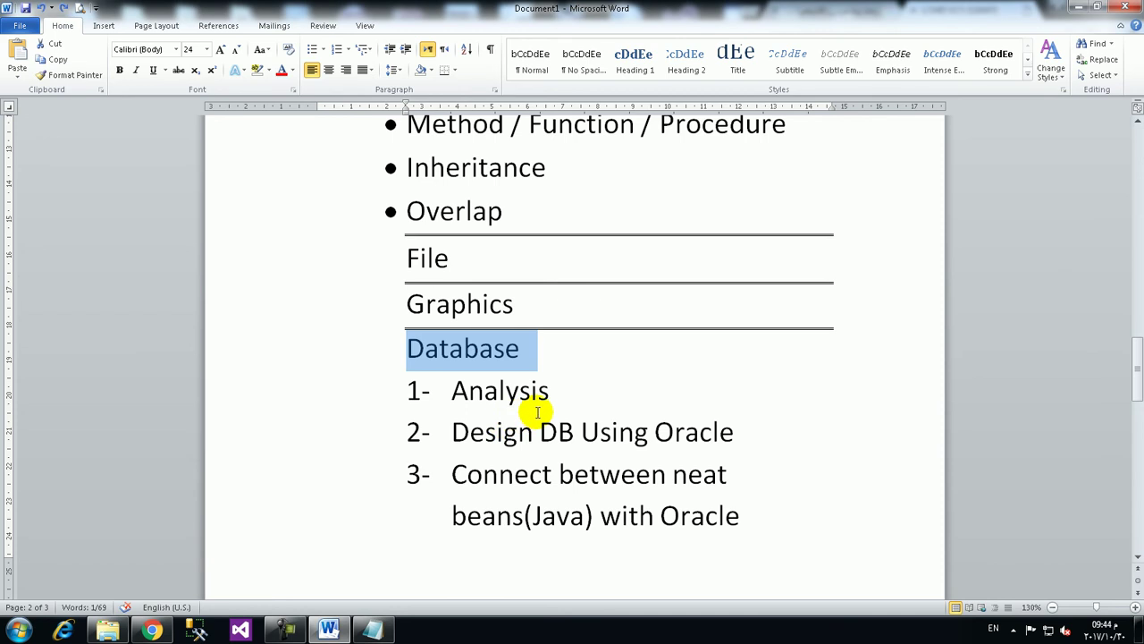
- Select the word 'Analysis' in item 1 of the Database list
double_click(513, 395)
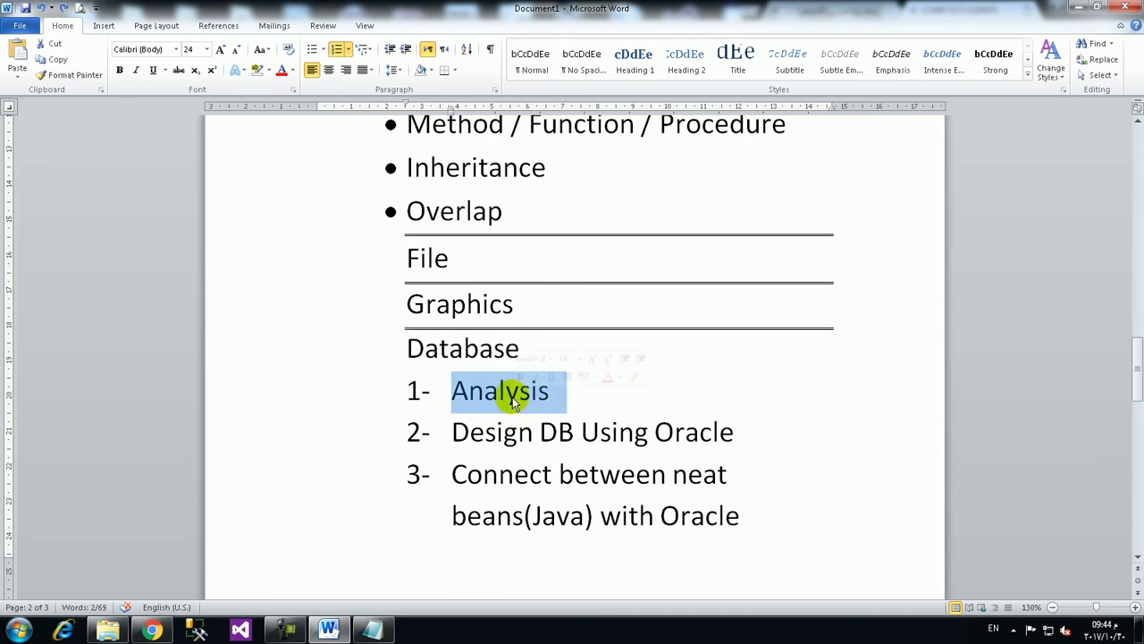
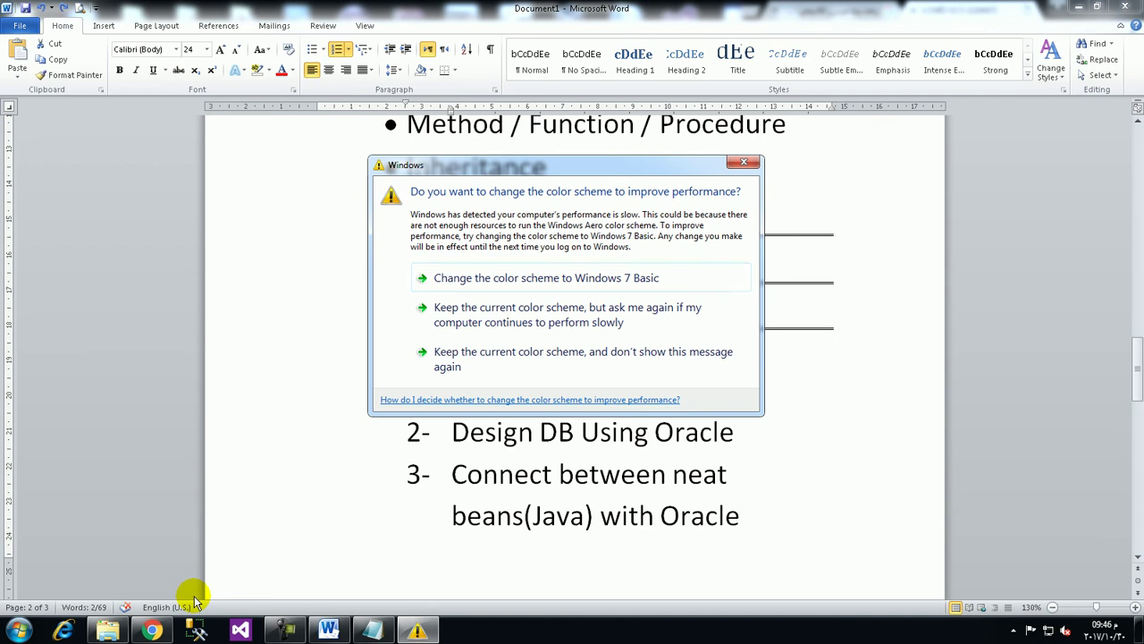
- Dismiss the Windows colour-scheme warning to return to the project outline
key(Escape)
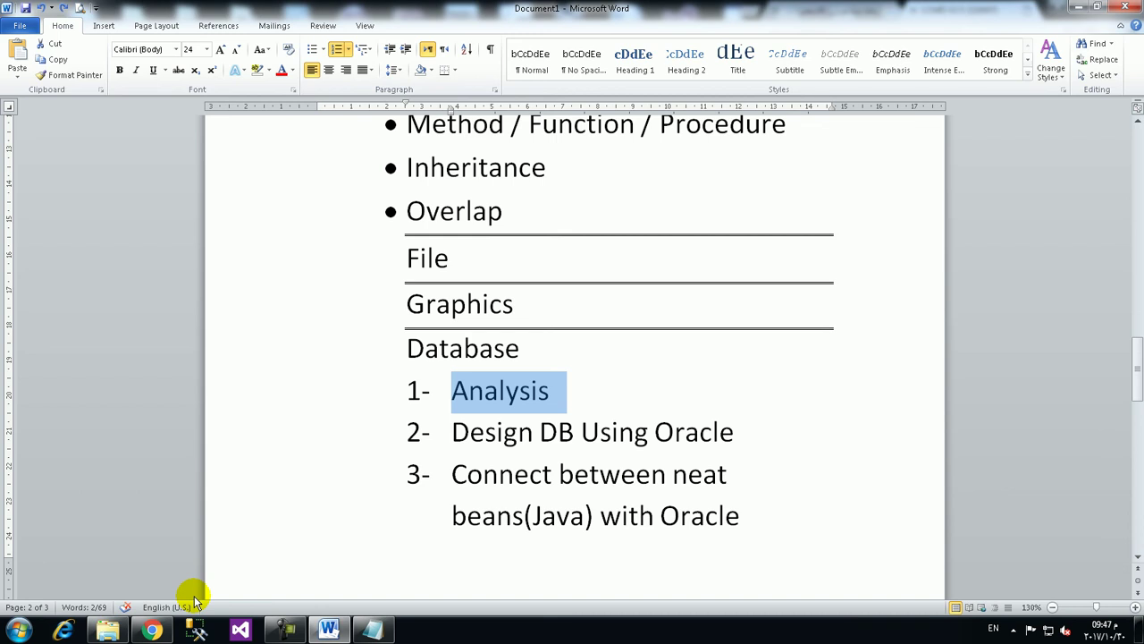
double_click(505, 350)
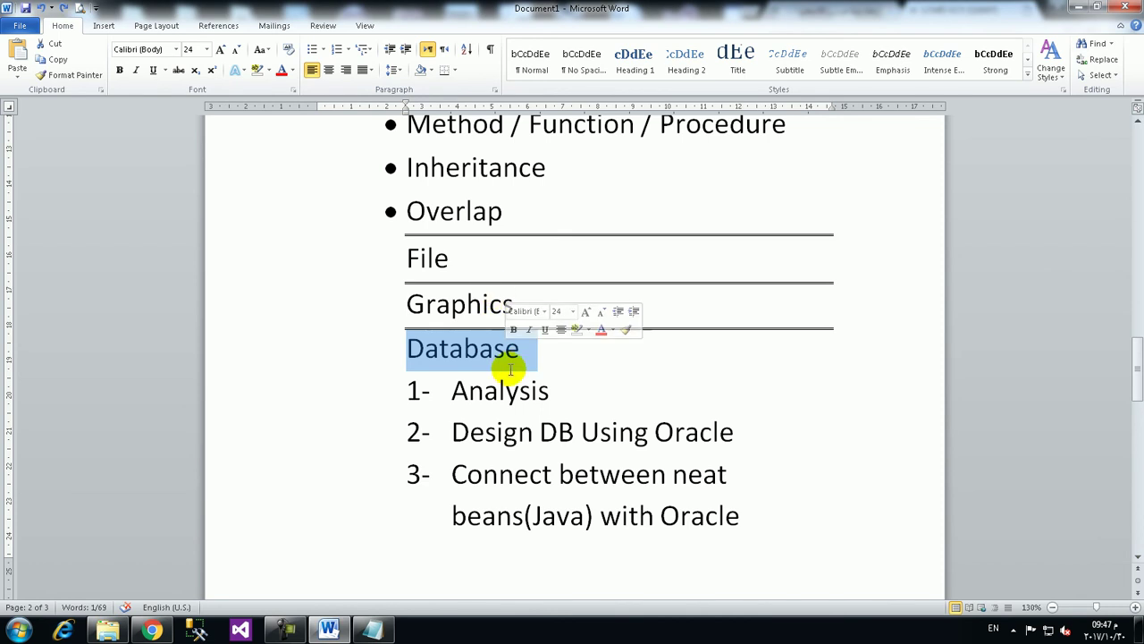
double_click(500, 390)
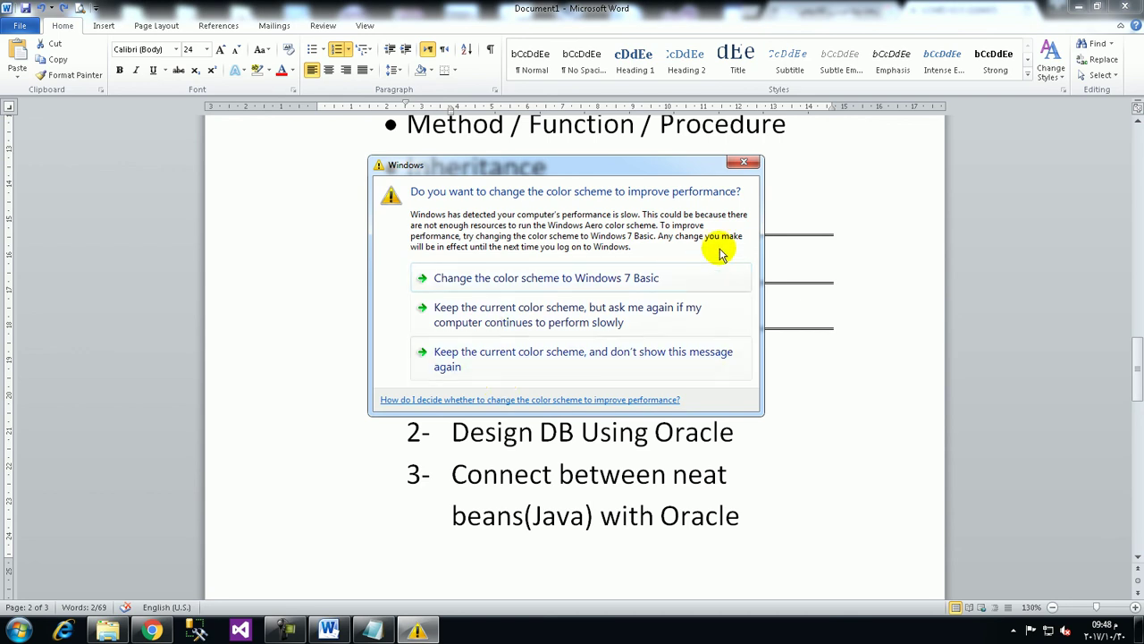
- Close the warning and append ' [ ERD + RS ]' after Analysis, fixing the typo
click(743, 162)
click(542, 404)
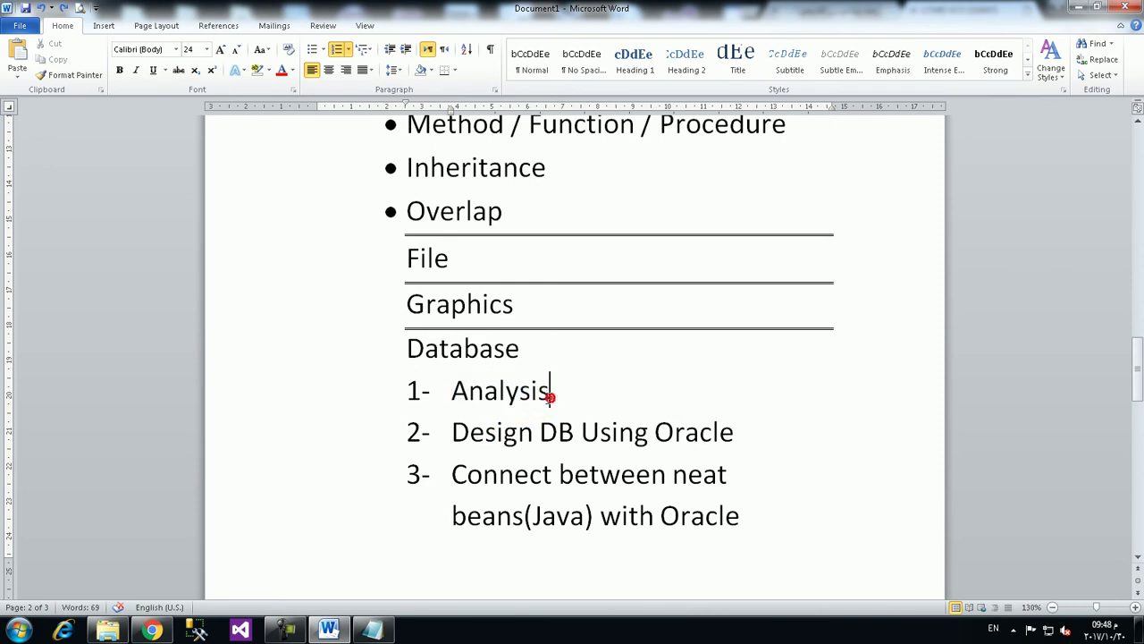
text([ERS)
key(BackSpace)
text(D + )
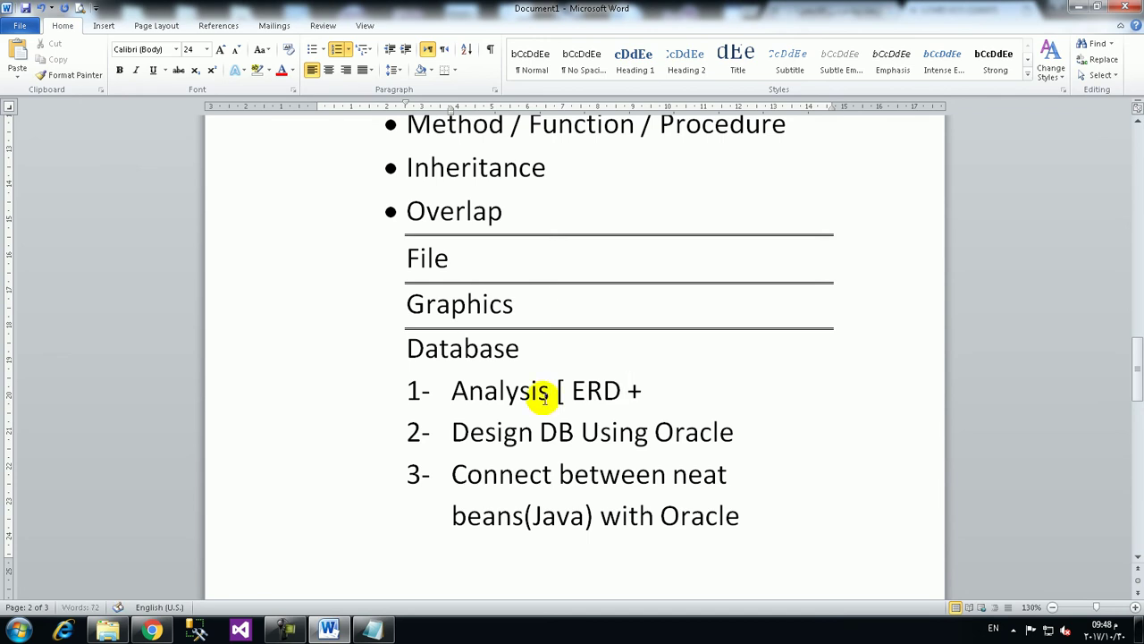
text(RS ])
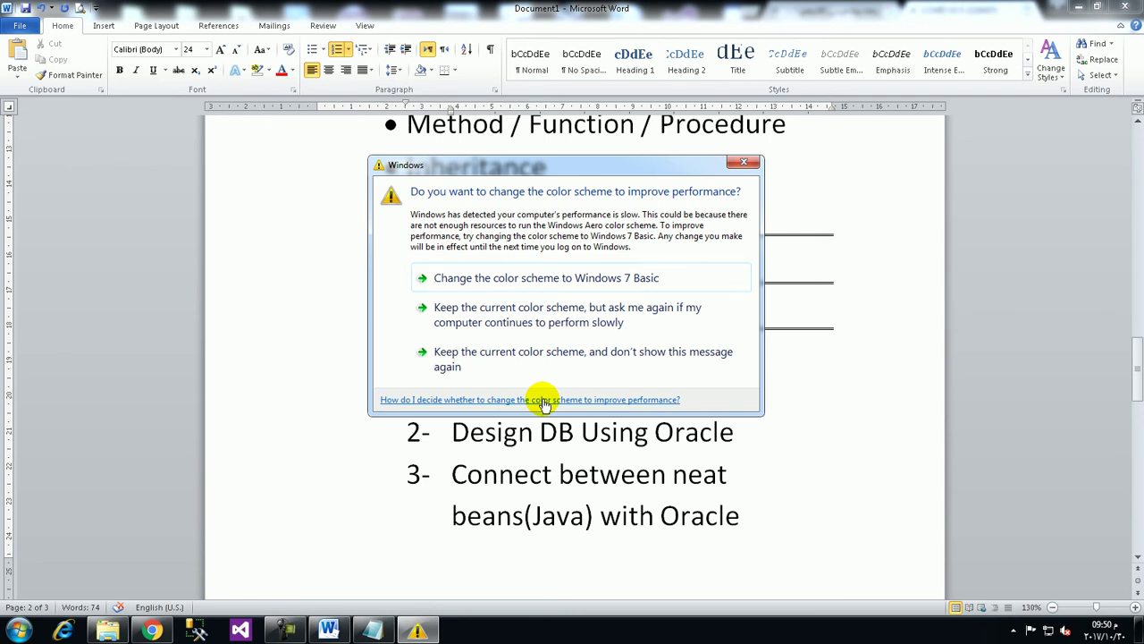
click(750, 162)
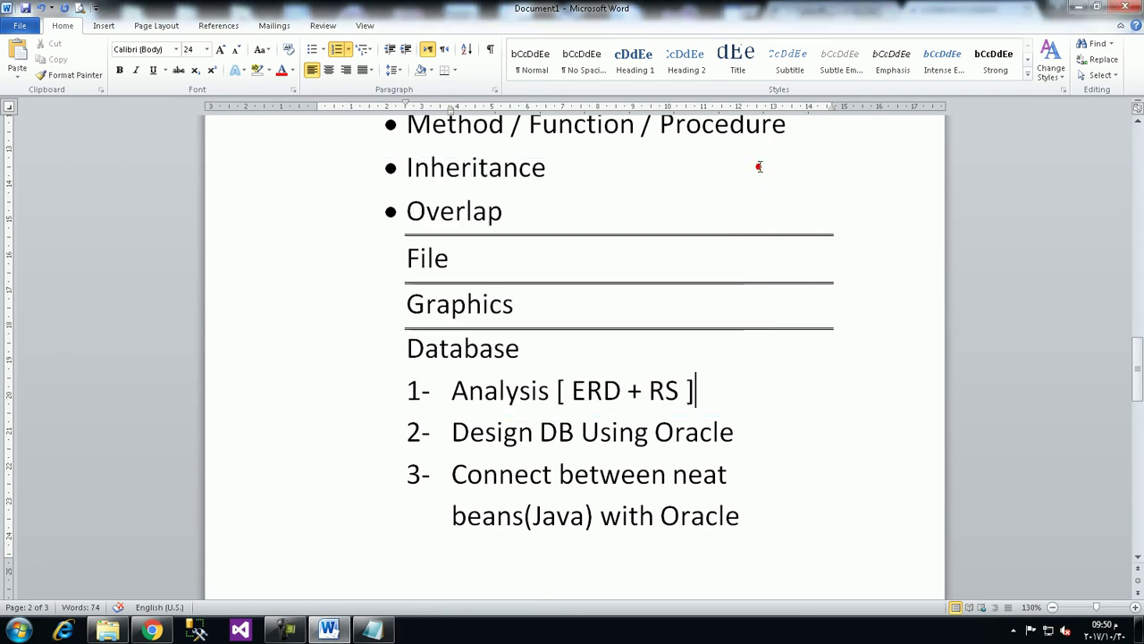
click(604, 386)
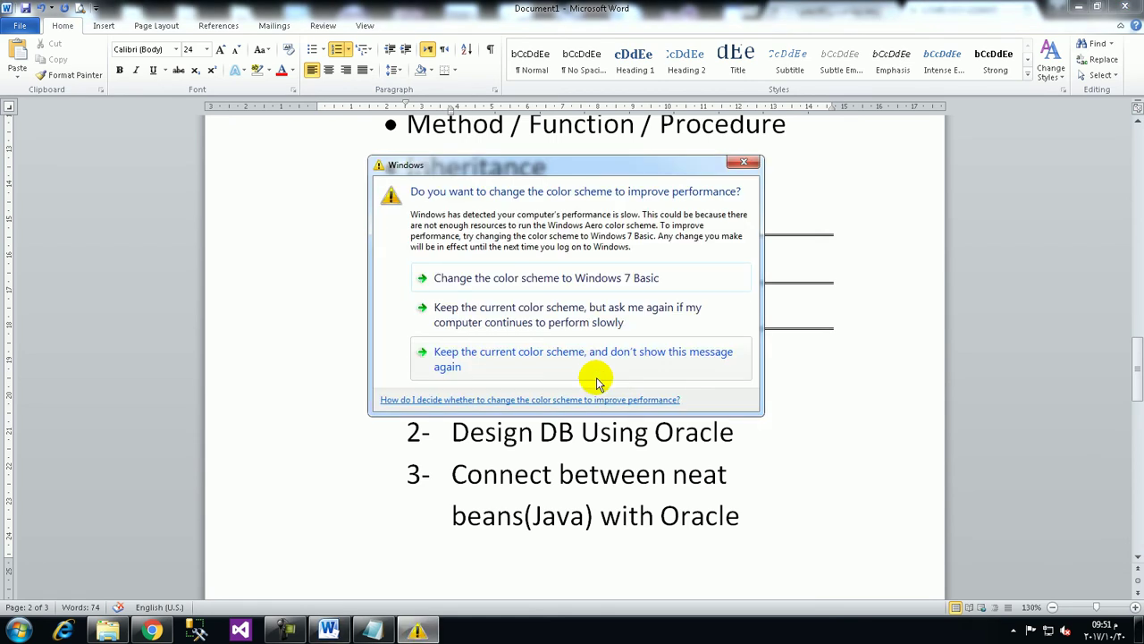
- Close the warning, select the whole Oracle connection step, then dismiss the prompt again
click(744, 162)
click(451, 472)
key(shift+End)
key(shift+Down)
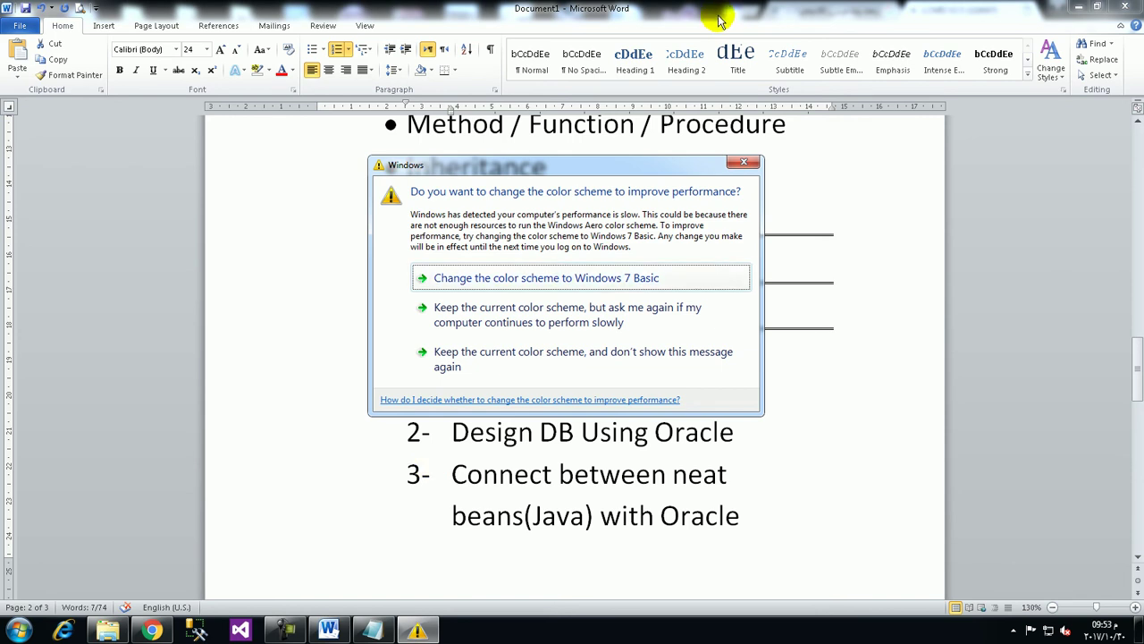
click(743, 162)
click(675, 432)
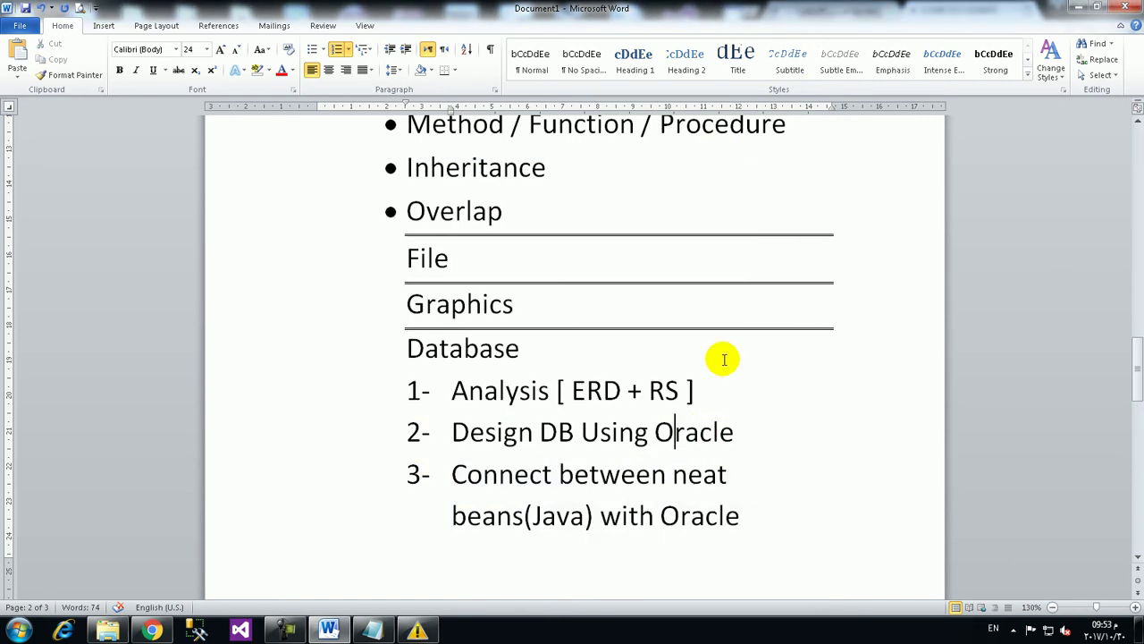
- Scroll between Basic Java and the Database steps, ending at Basic Java, then close the colour-scheme prompt
scroll(644, 370, up, 4)
scroll(646, 372, up, 3)
scroll(648, 371, up, 2)
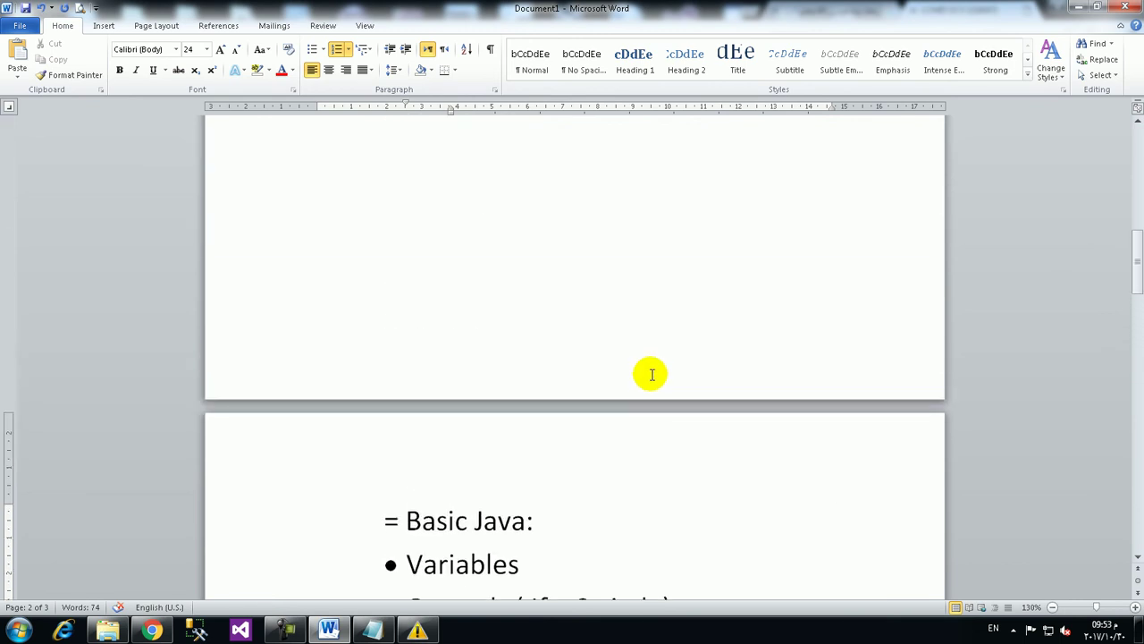
scroll(625, 388, down, 5)
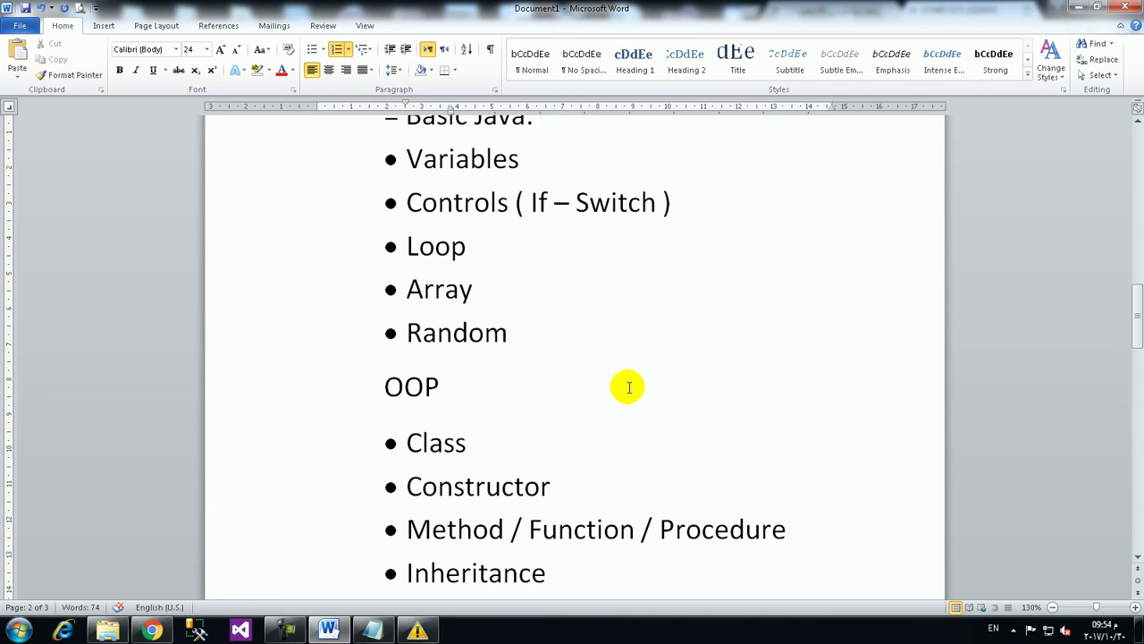
scroll(615, 396, down, 2)
scroll(616, 396, down, 2)
scroll(630, 397, down, 3)
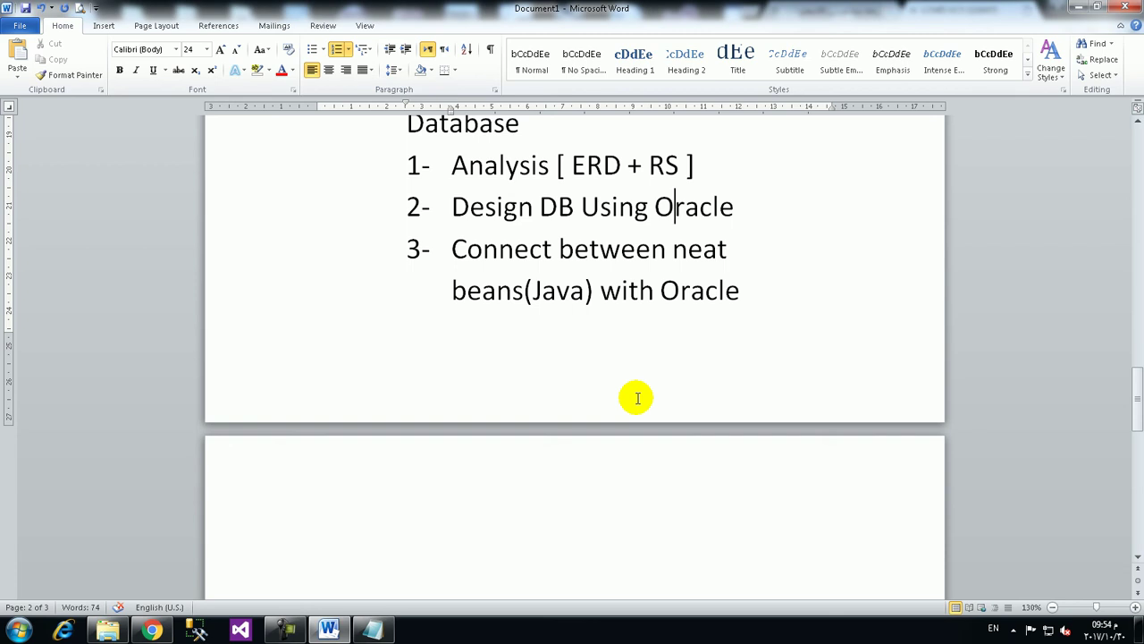
scroll(637, 397, up, 2)
scroll(634, 393, up, 2)
scroll(639, 393, up, 2)
scroll(575, 378, up, 1)
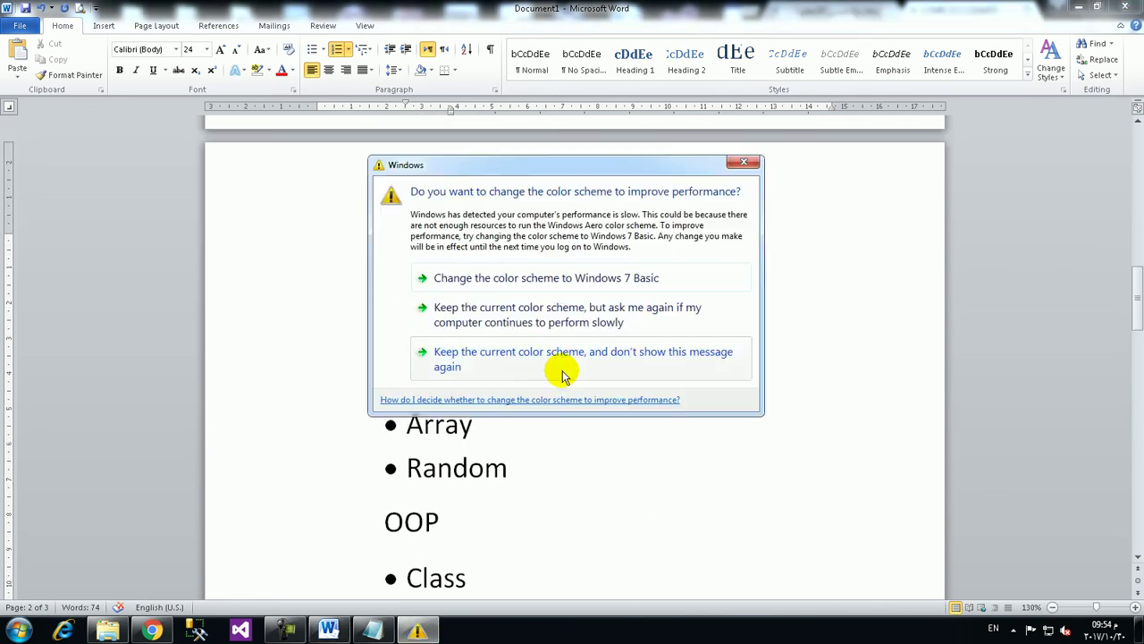
click(741, 159)
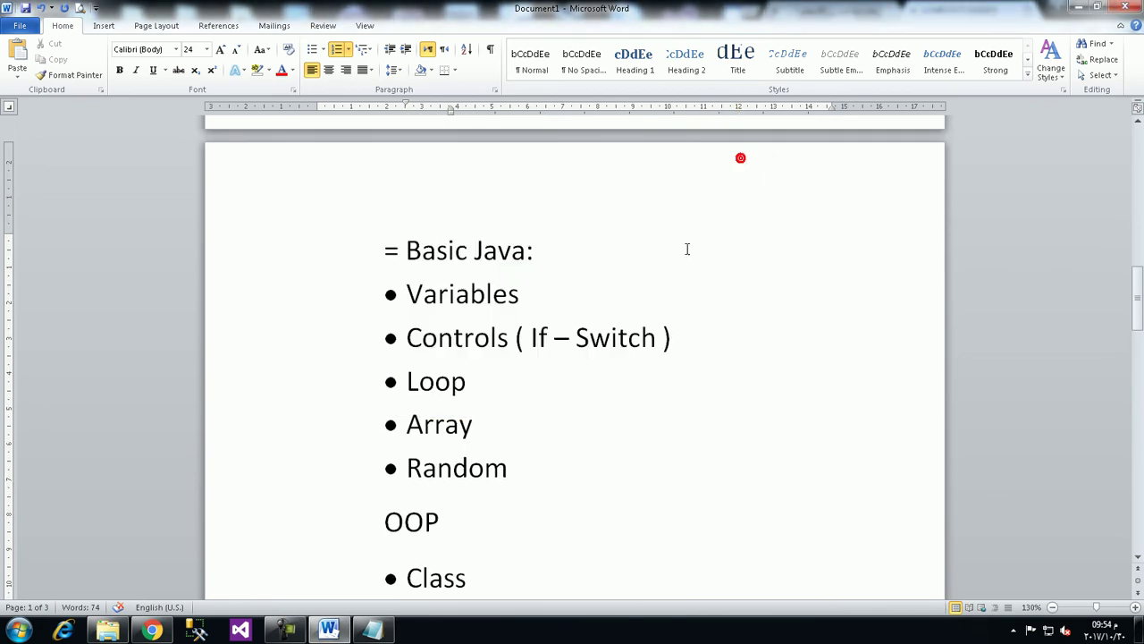
double_click(464, 293)
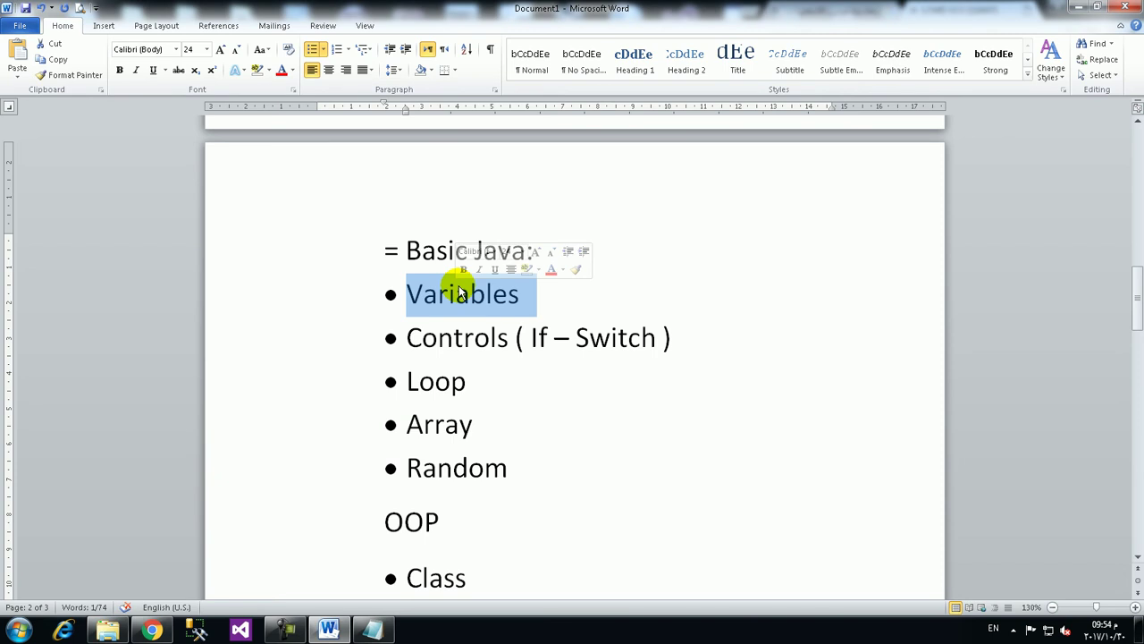
click(460, 293)
double_click(471, 293)
double_click(466, 337)
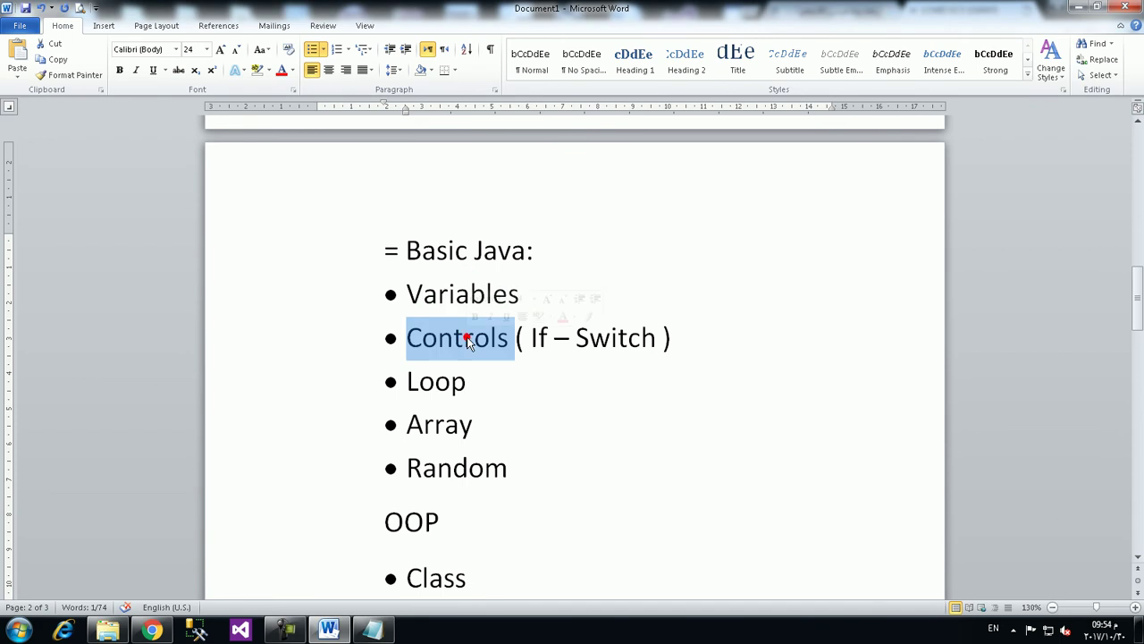
double_click(456, 383)
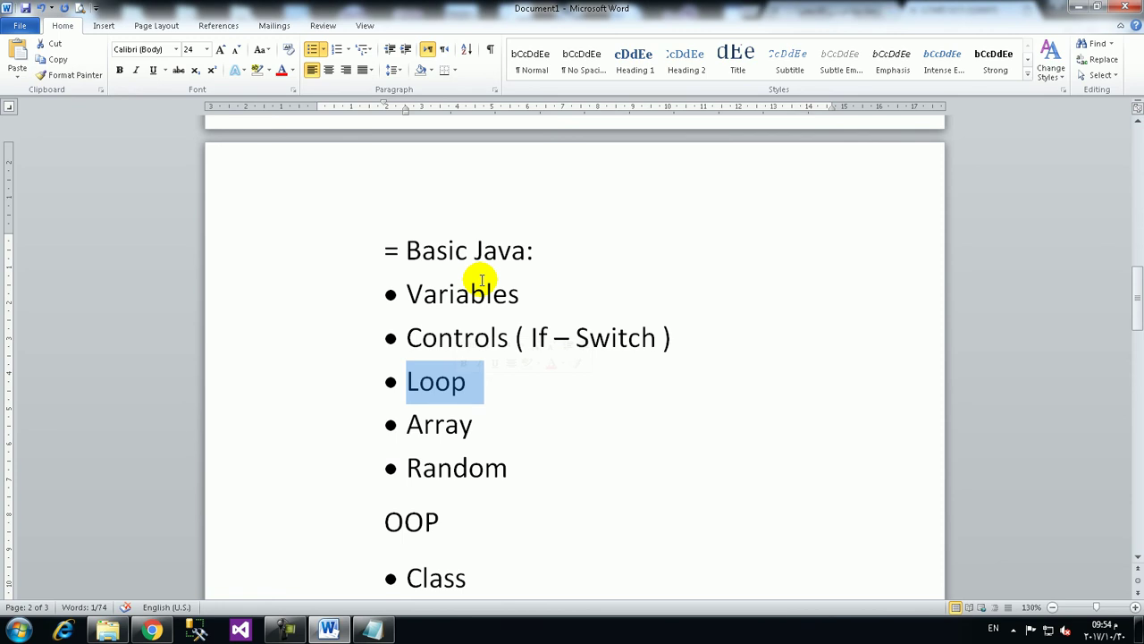
double_click(434, 295)
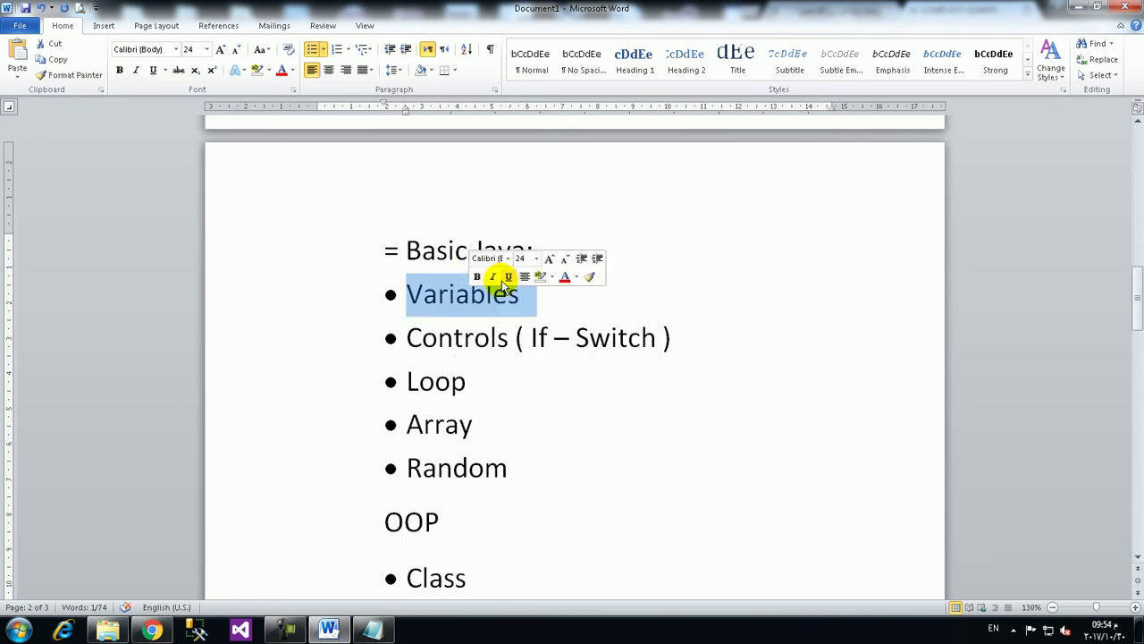
double_click(487, 336)
double_click(464, 295)
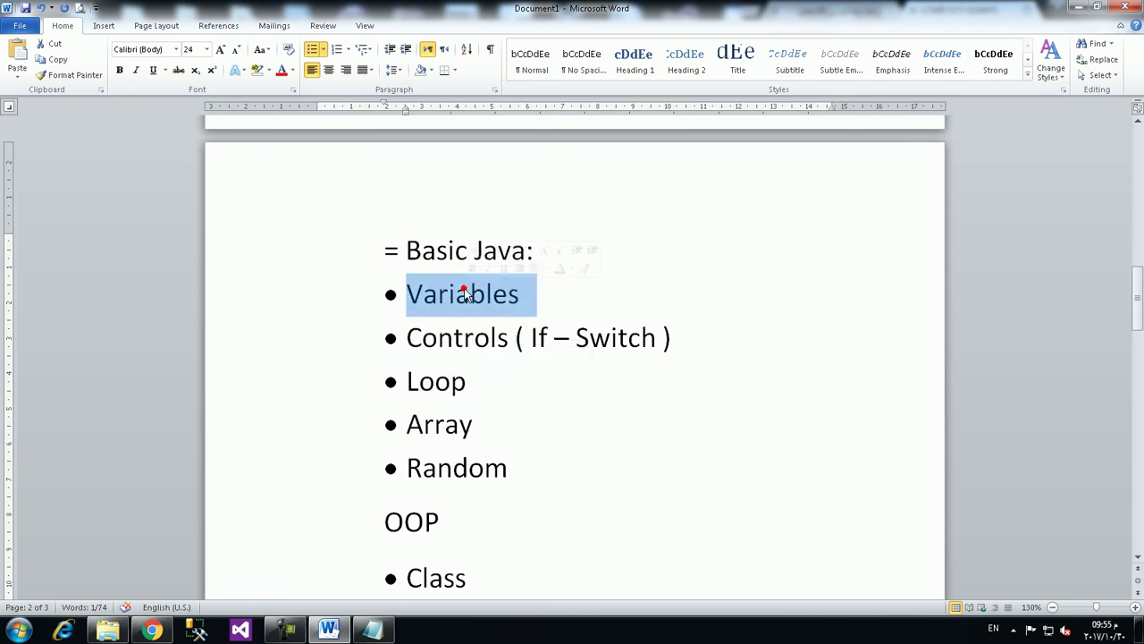
double_click(440, 380)
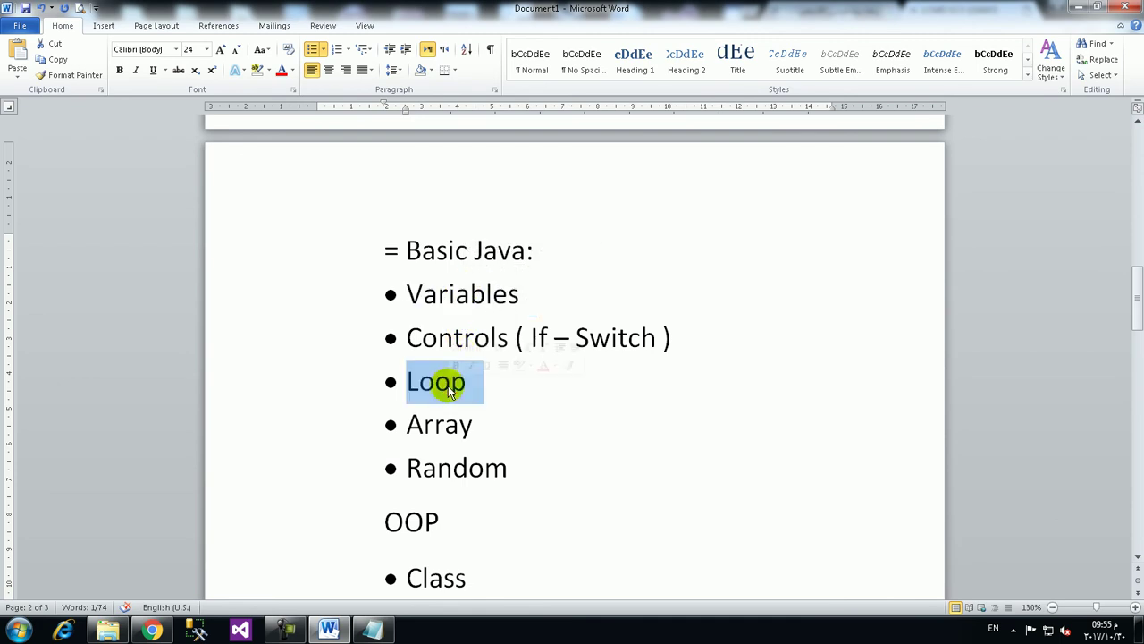
double_click(440, 336)
double_click(441, 297)
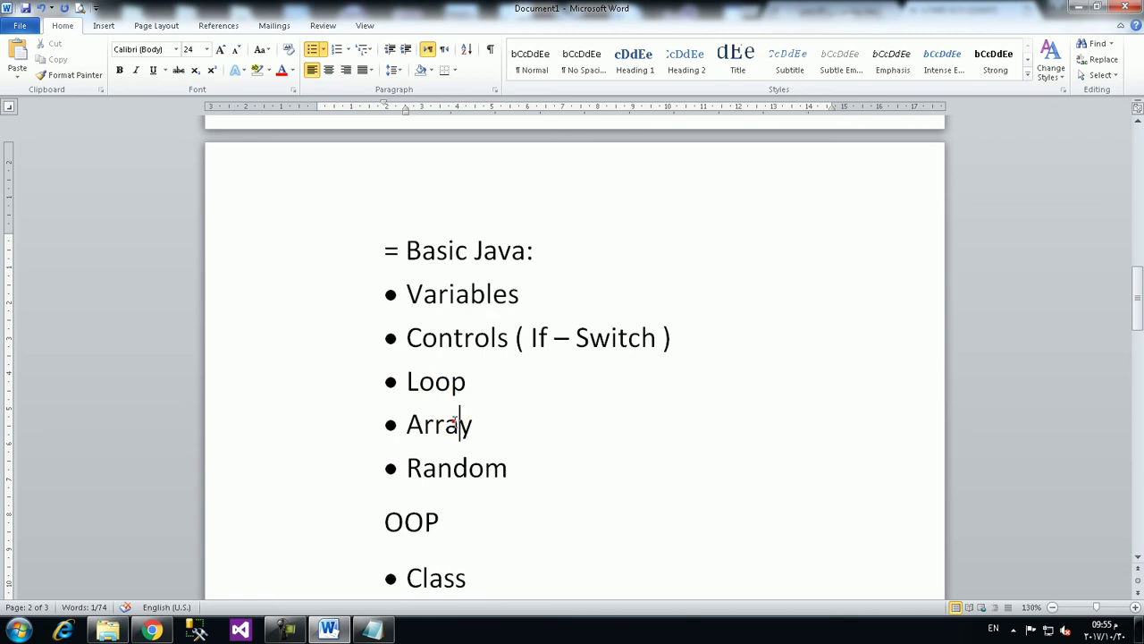
double_click(454, 423)
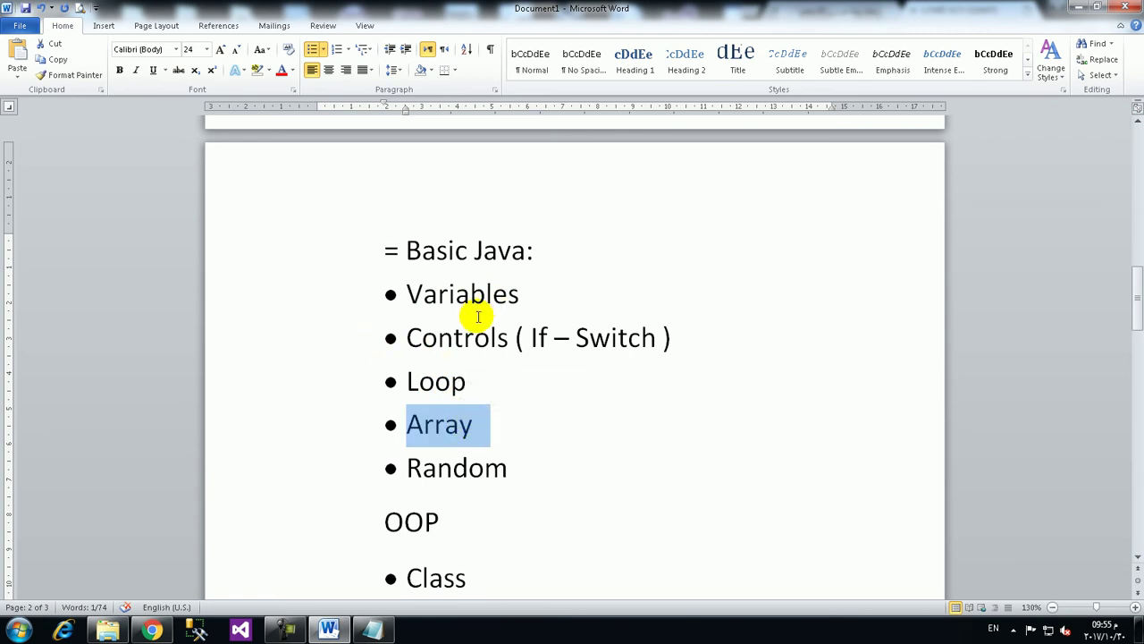
double_click(451, 467)
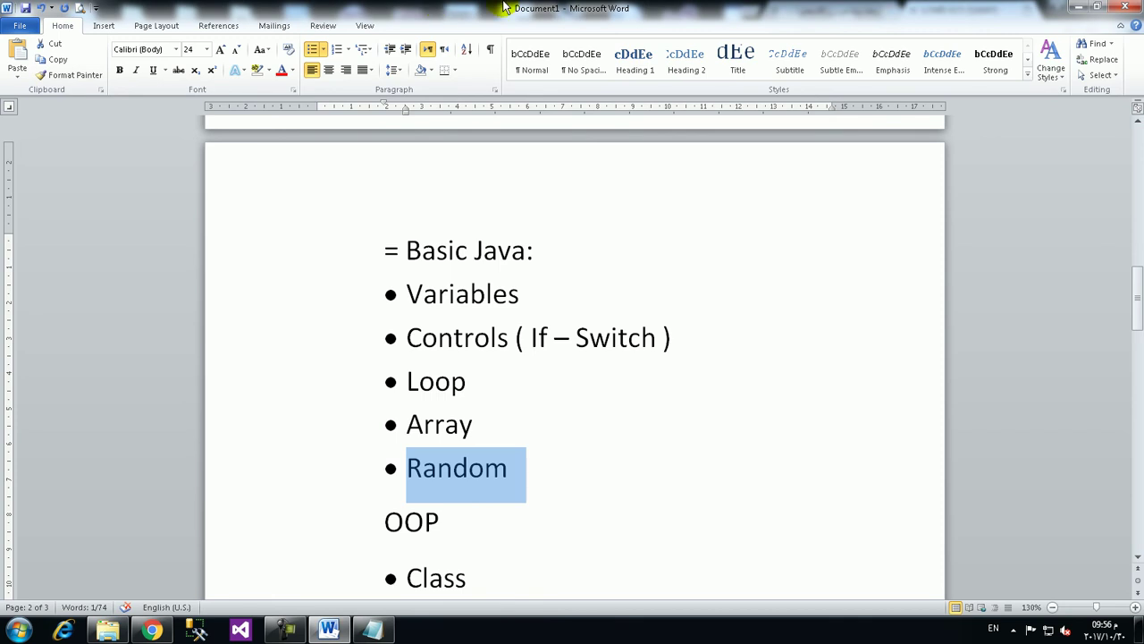
- Bring up the View options and scroll down toward the Database section
scroll(504, 54, down, 6)
click(528, 295)
scroll(522, 293, down, 3)
scroll(510, 288, down, 7)
scroll(447, 301, down, 1)
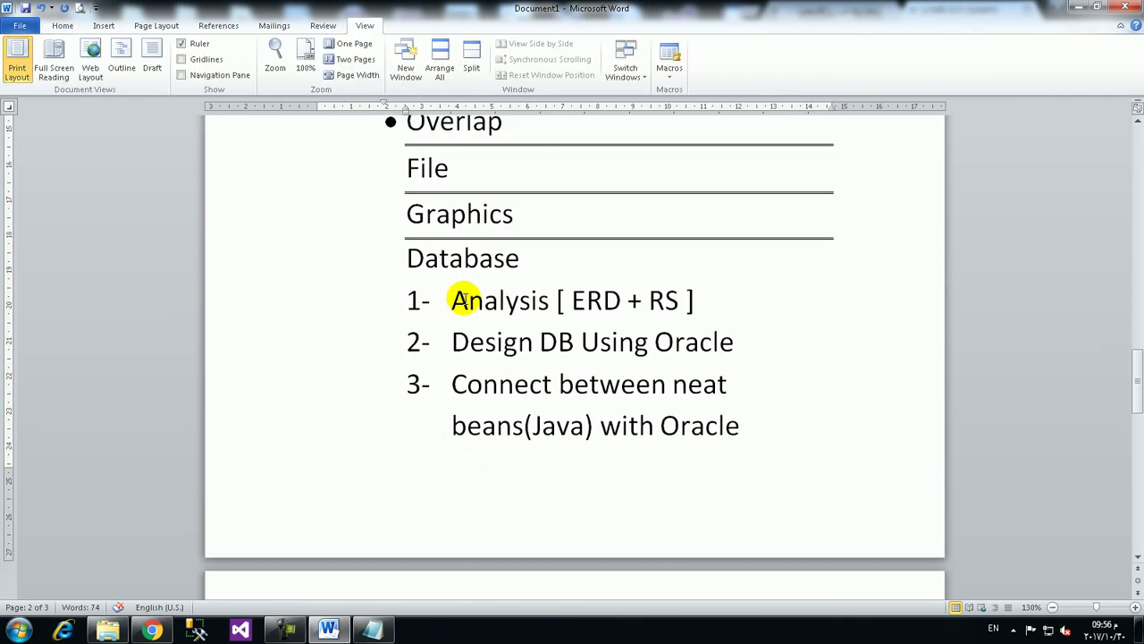
scroll(438, 286, up, 4)
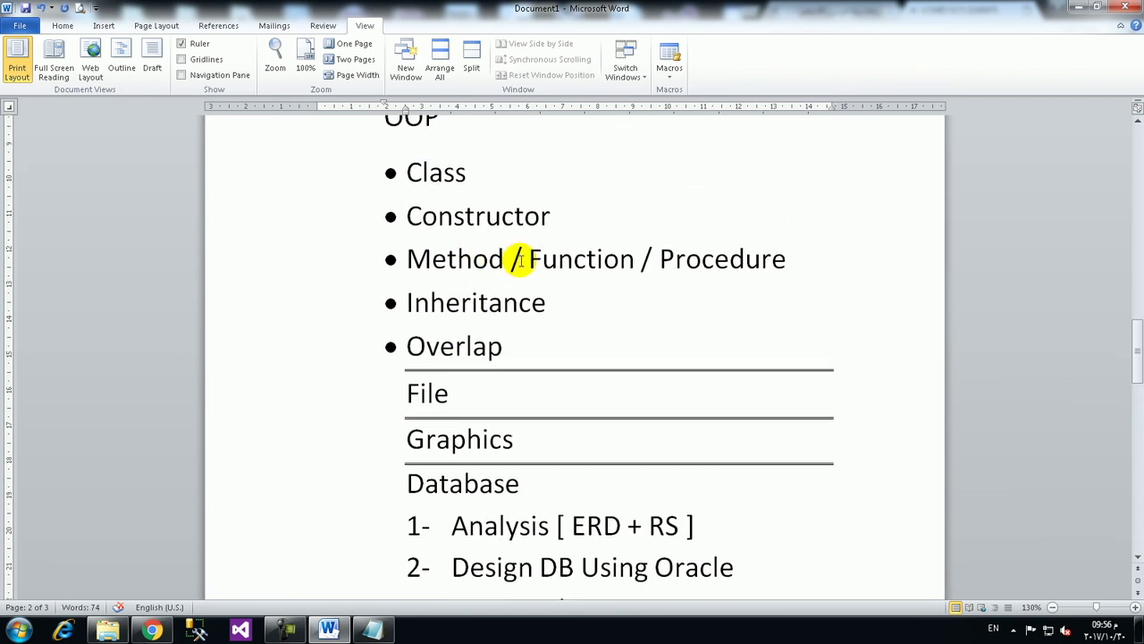
- Select OOP items in turn: Method / Function / Procedure, Class, Constructor, Overlap, then Method again
triple_click(521, 261)
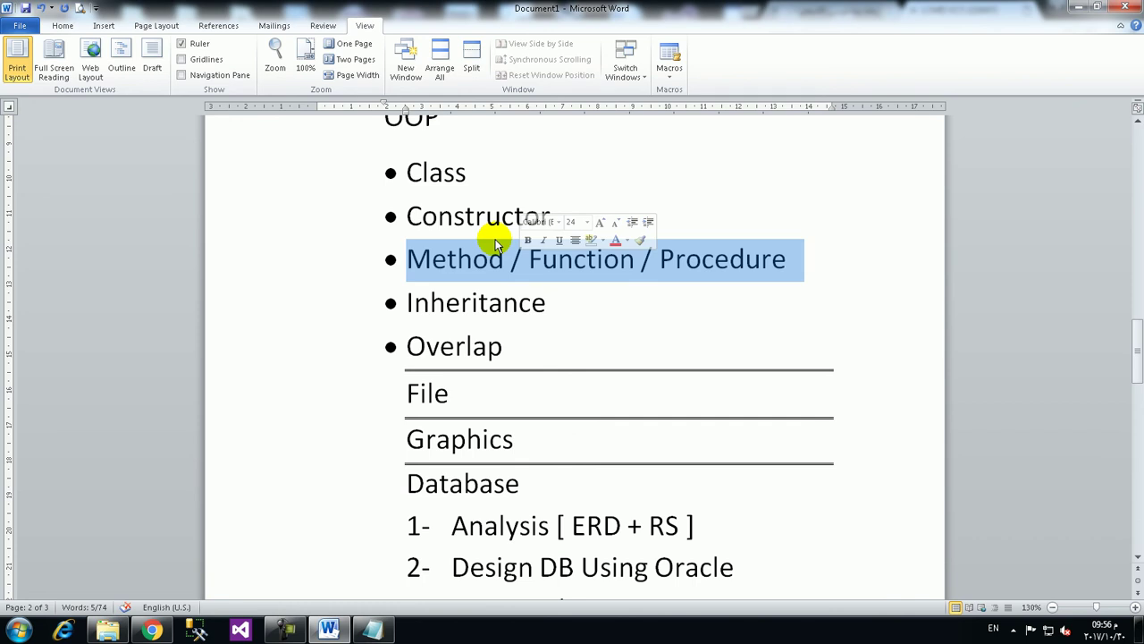
double_click(449, 177)
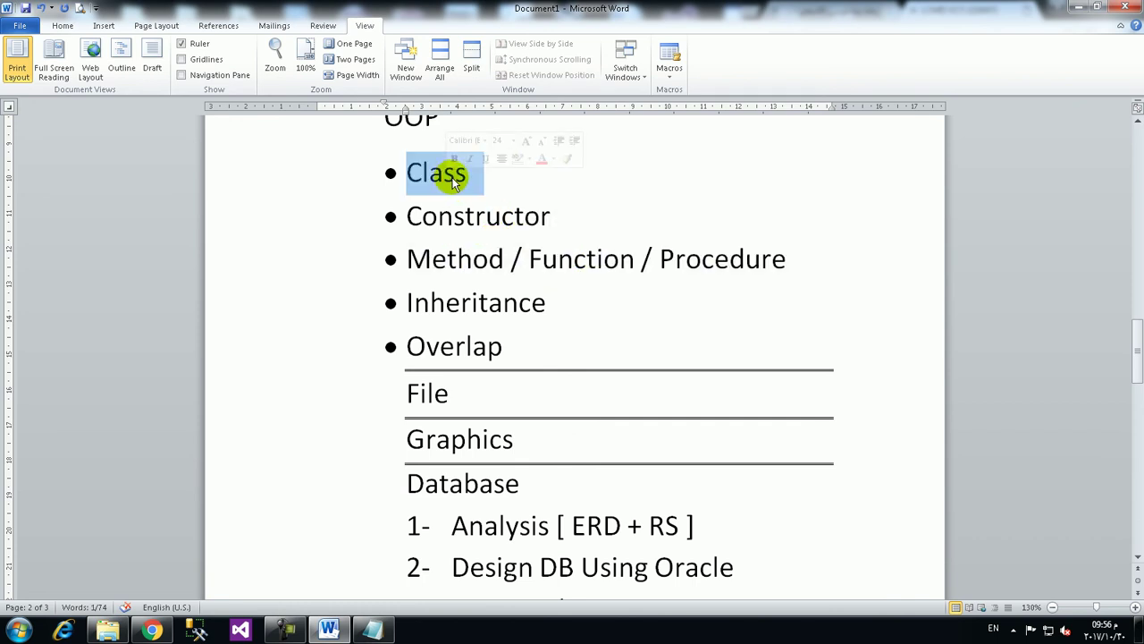
double_click(457, 207)
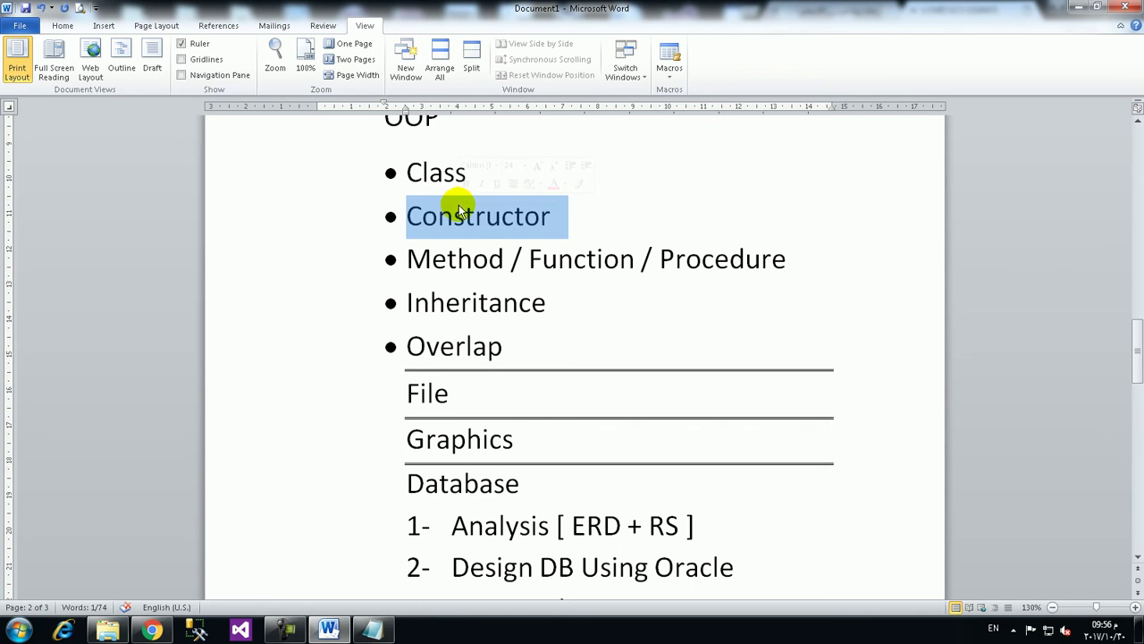
double_click(454, 344)
double_click(416, 171)
triple_click(462, 260)
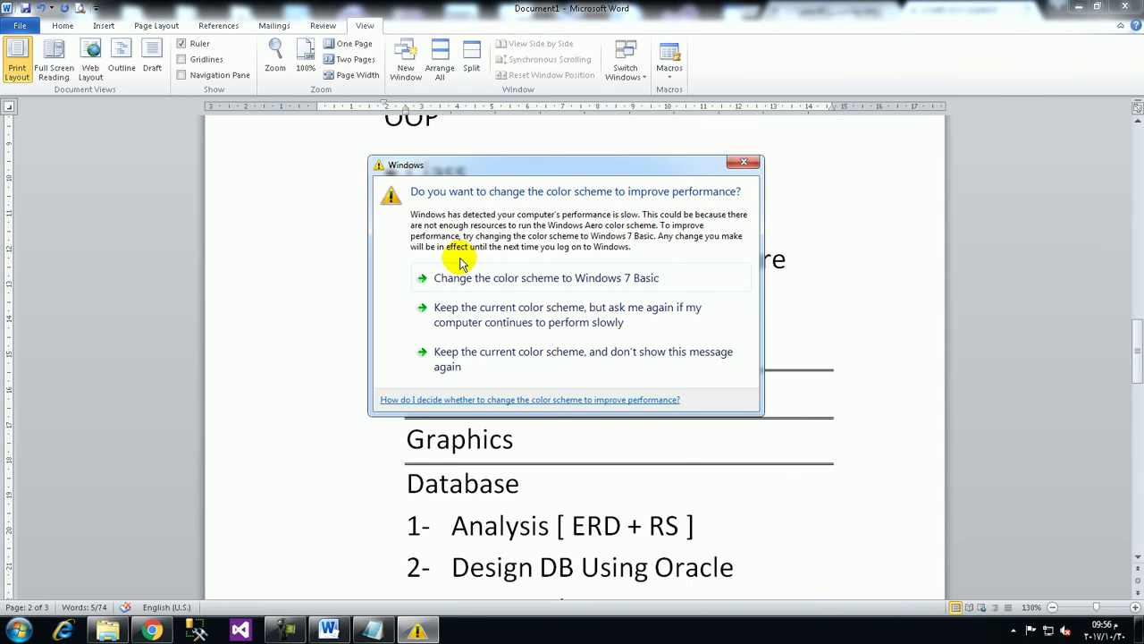
click(744, 161)
scroll(658, 256, up, 5)
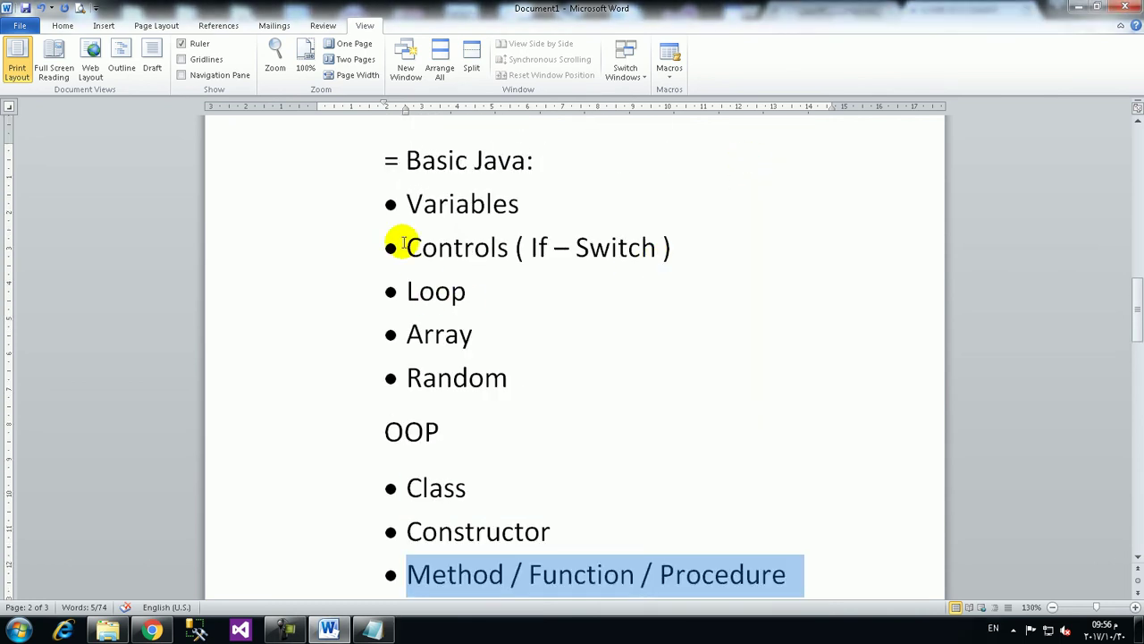
click(405, 204)
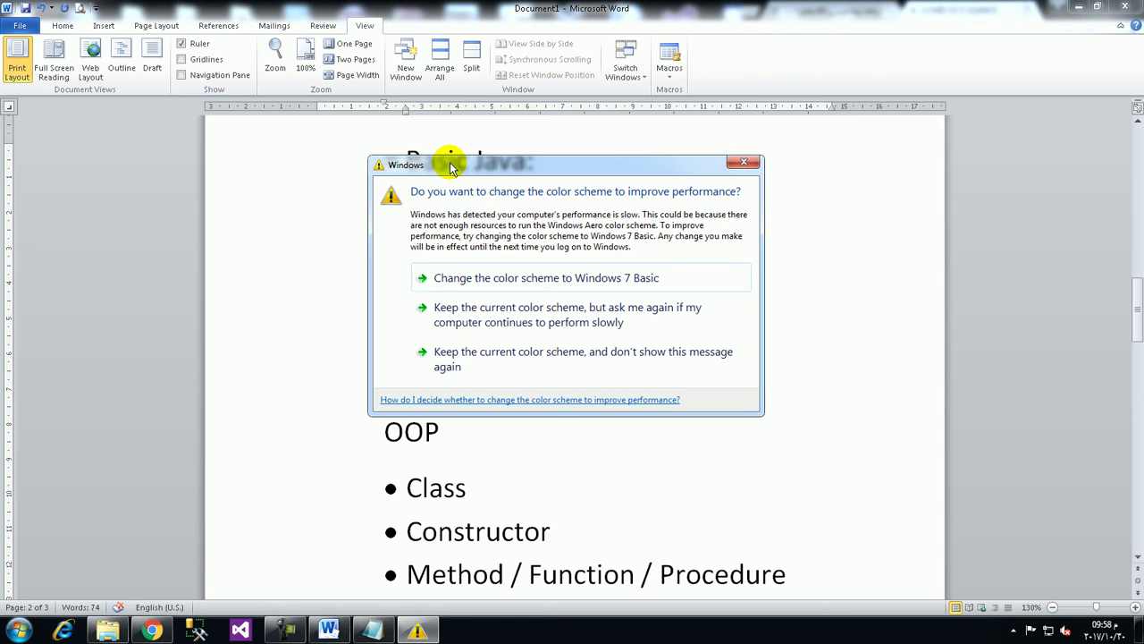
- Dismiss the colour-scheme prompt with Esc so the Basic Java and OOP lists show again
key(Escape)
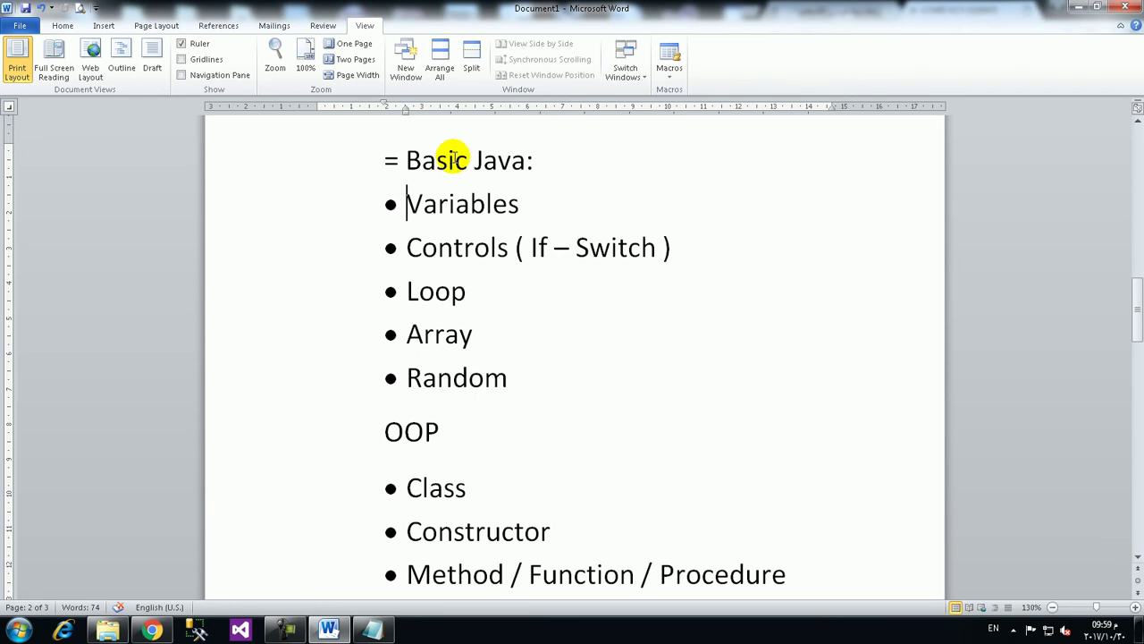
click(286, 628)
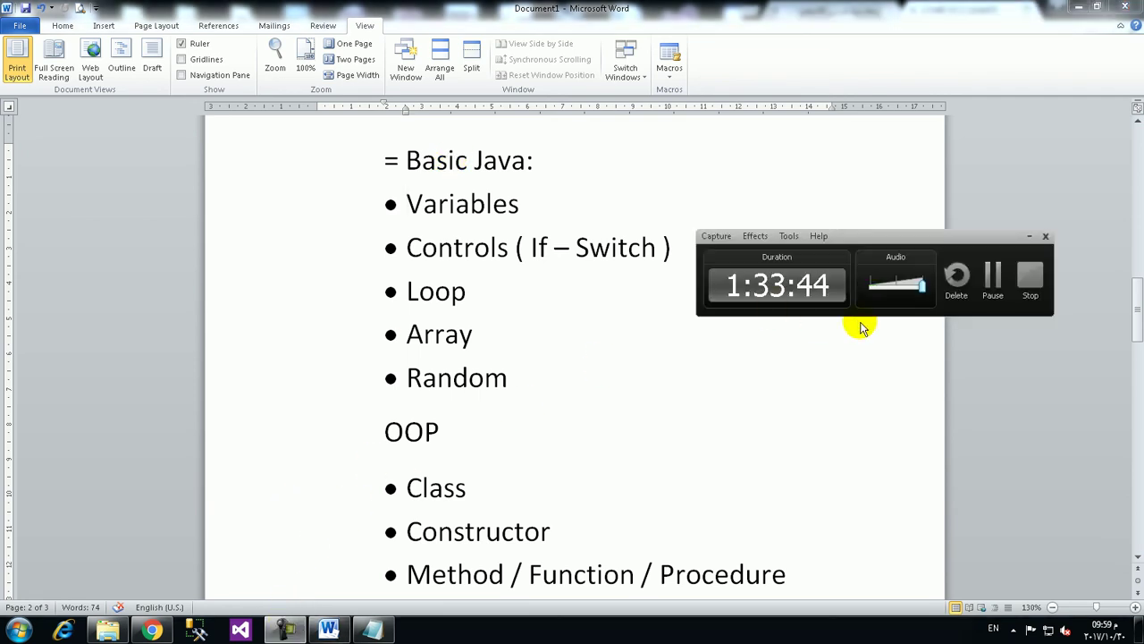